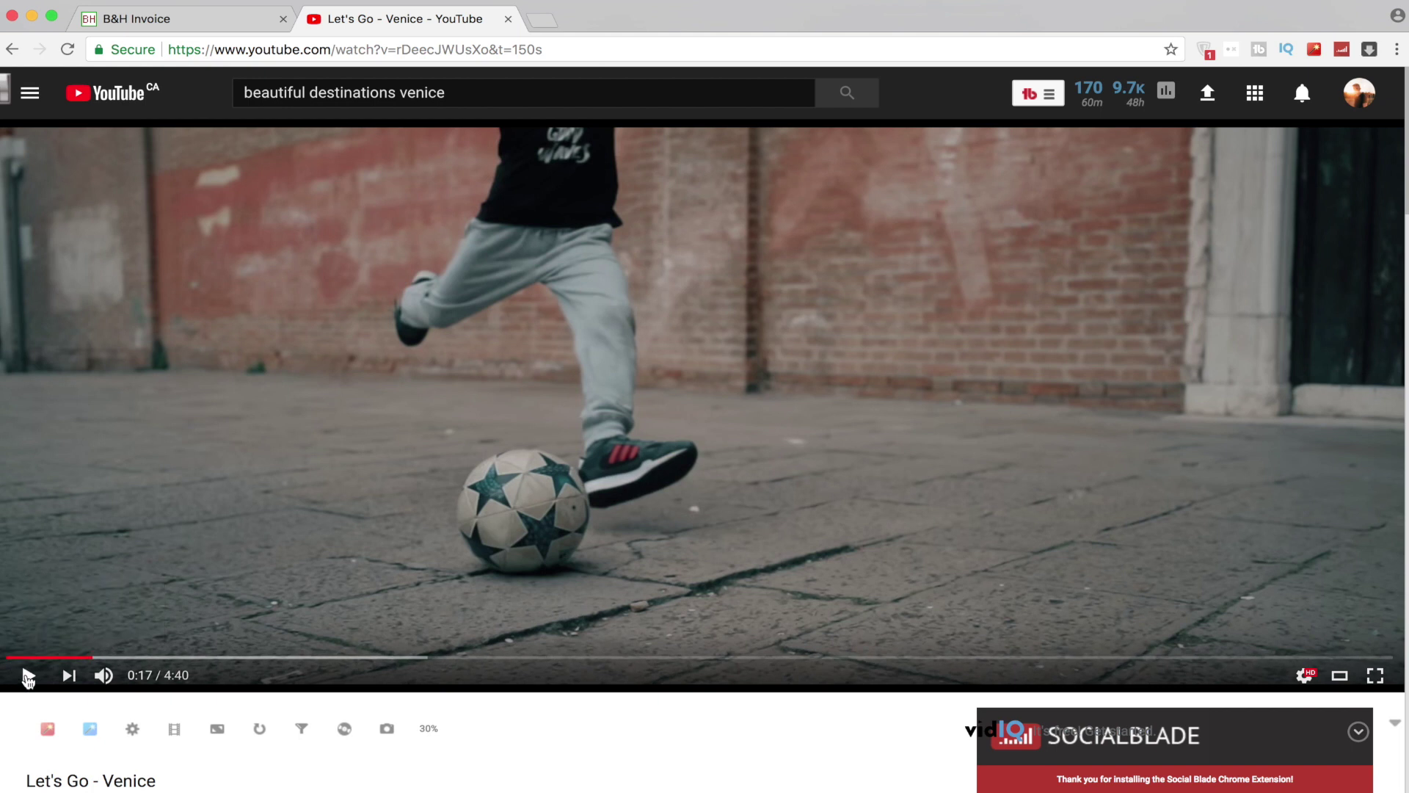
Step: Resume the Let's Go - Venice video from 0:17 and pause it at 0:42
click(28, 677)
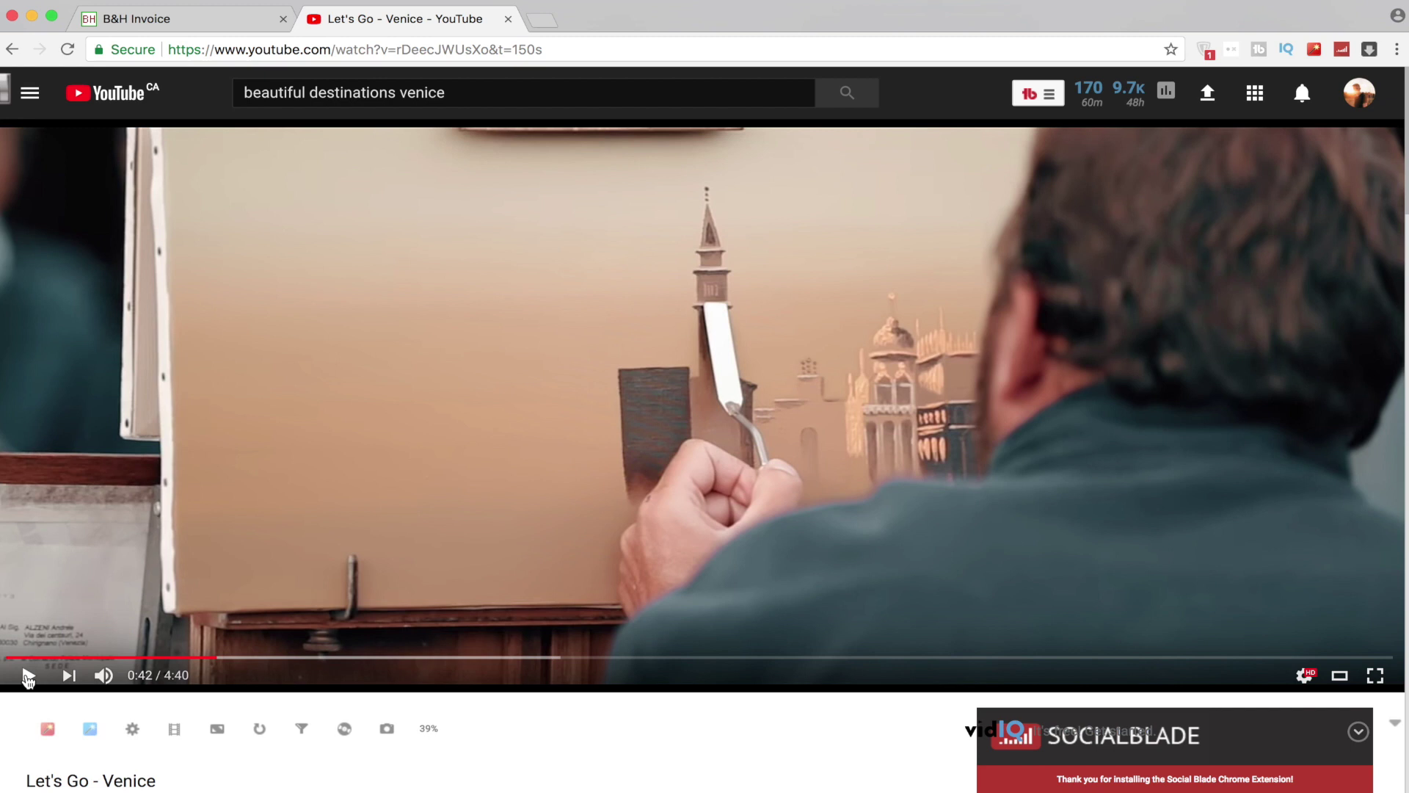
Step: Bring Final Cut Pro forward, play the Frame Blocking FCPX timeline, then scrub back to about 1:17
mouse_move(140, 789)
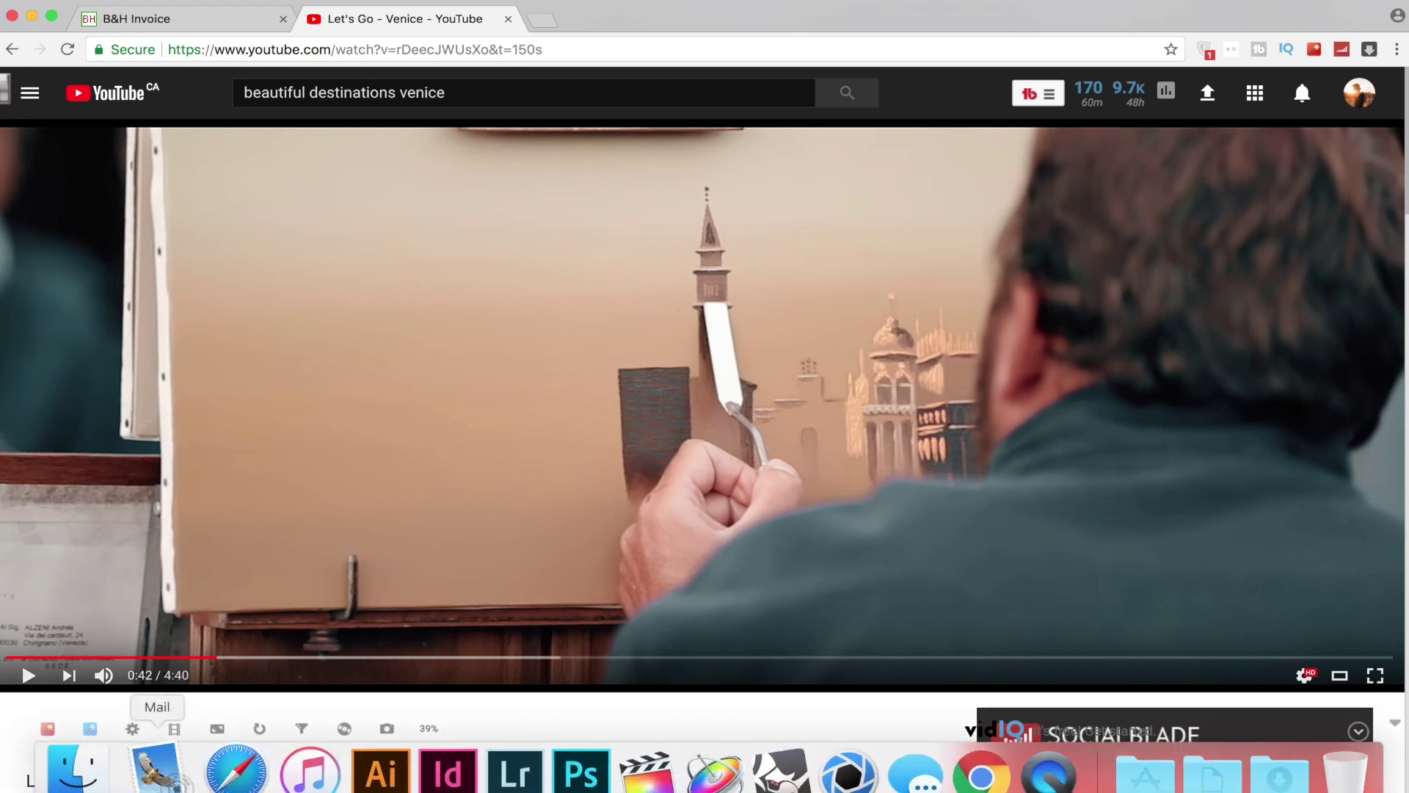
click(629, 784)
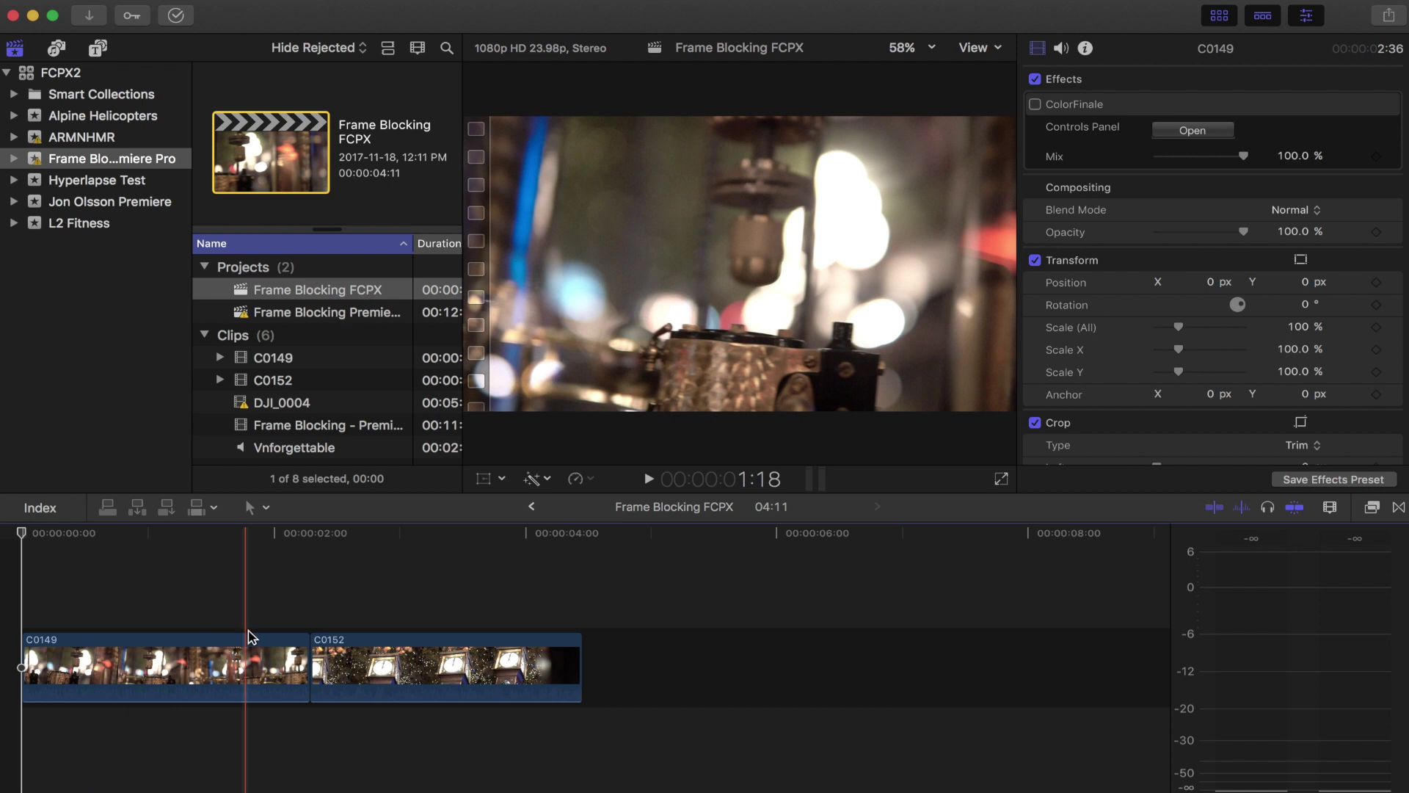
key(space)
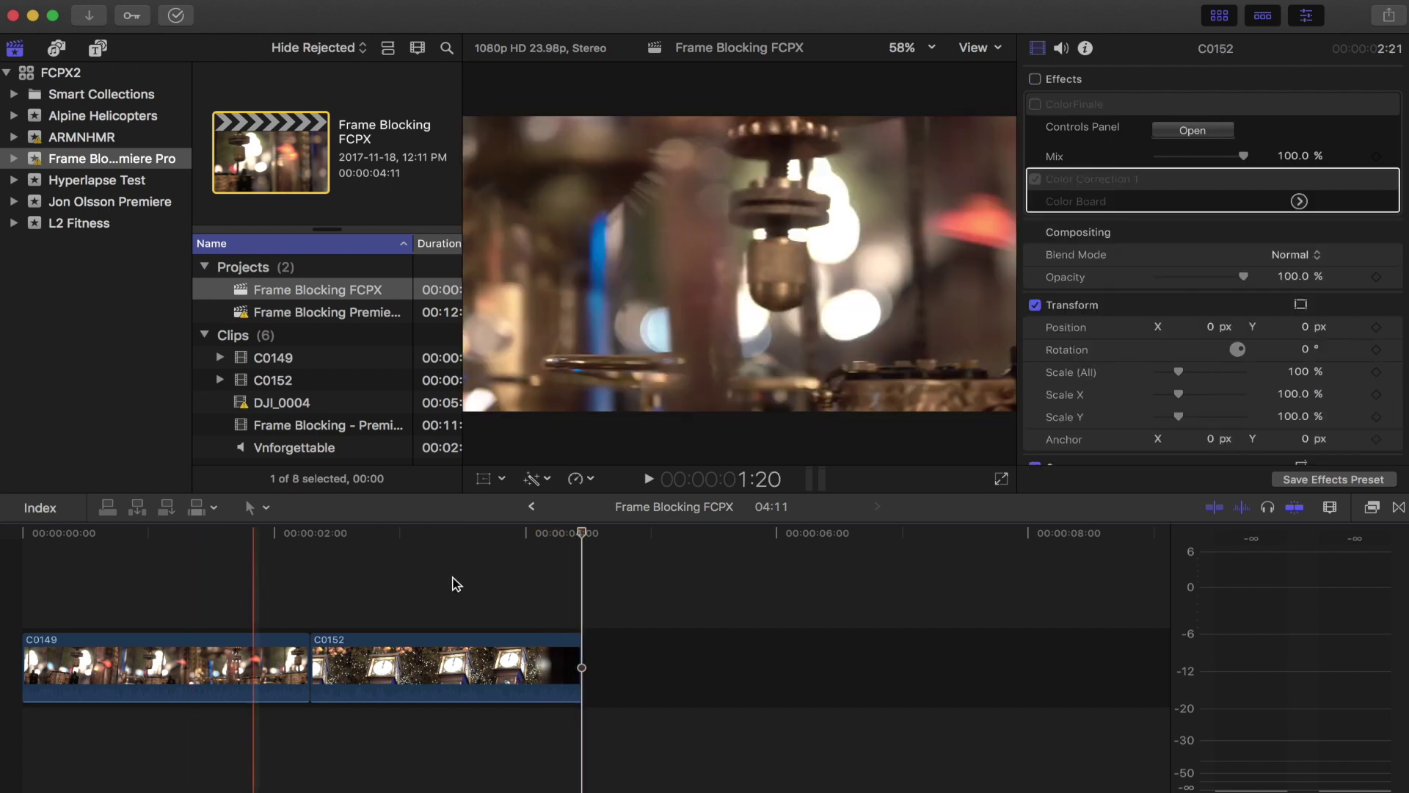
drag(585, 538, 309, 601)
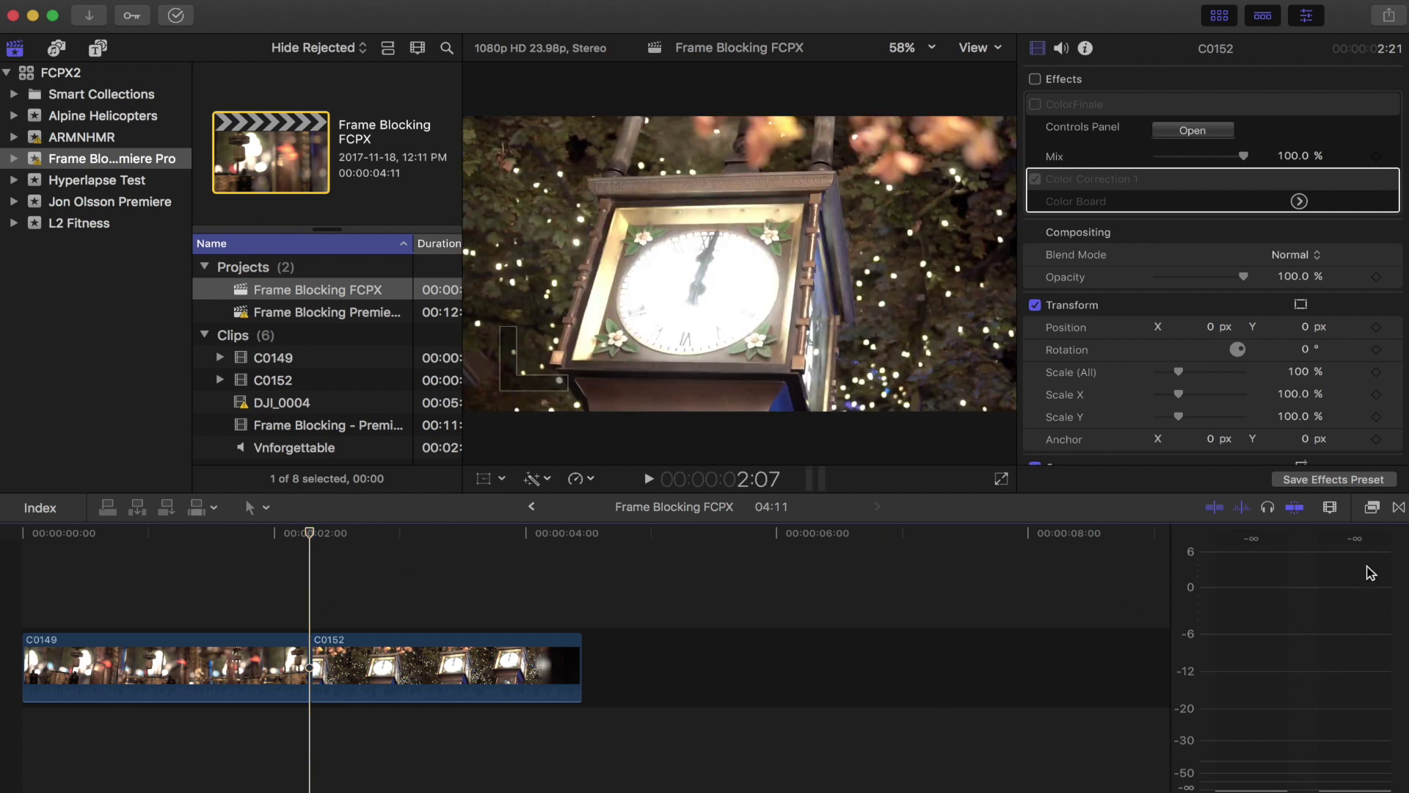
Step: Show the Wipes category in the Transitions browser
click(1399, 507)
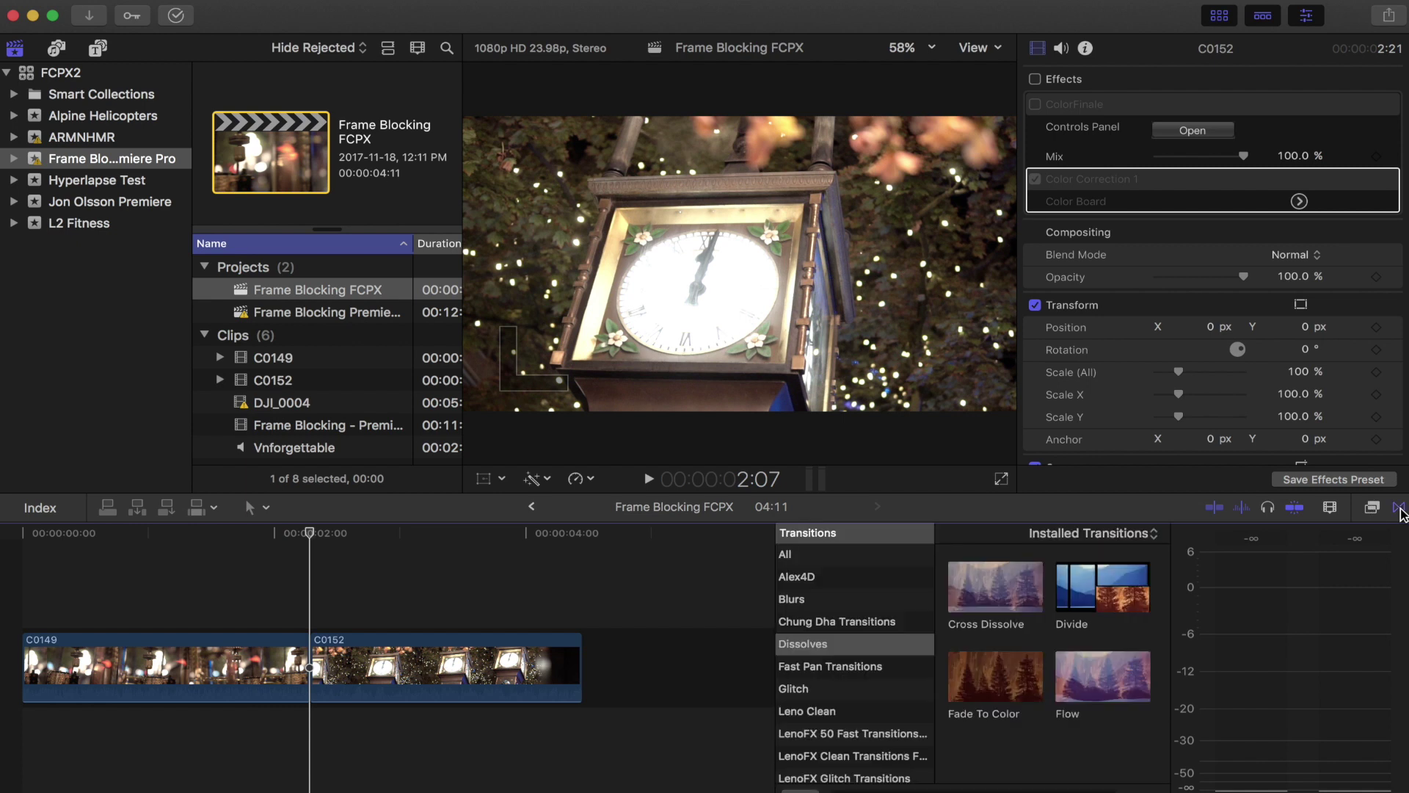
scroll(841, 691, down, 10)
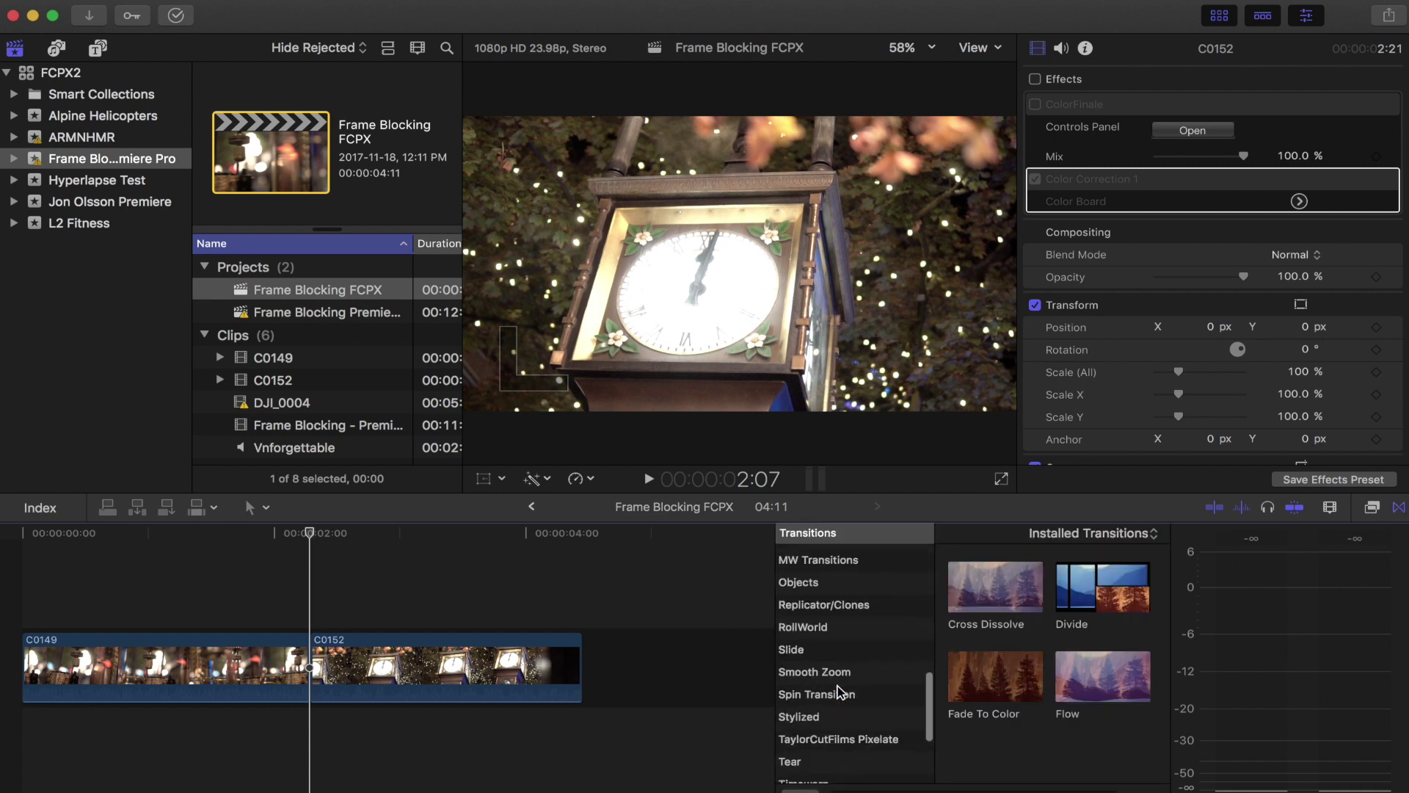
scroll(841, 691, down, 3)
click(810, 727)
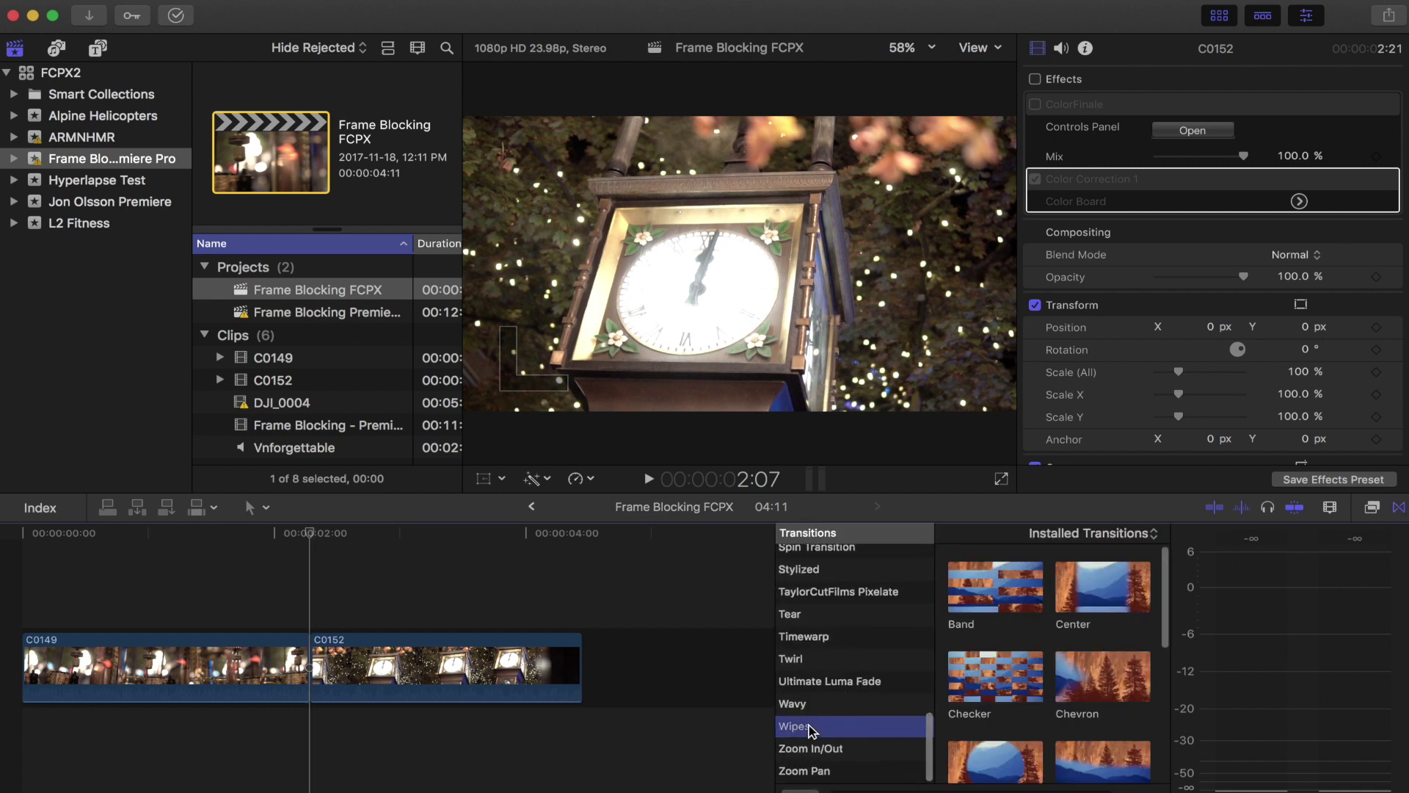
scroll(1057, 622, down, 6)
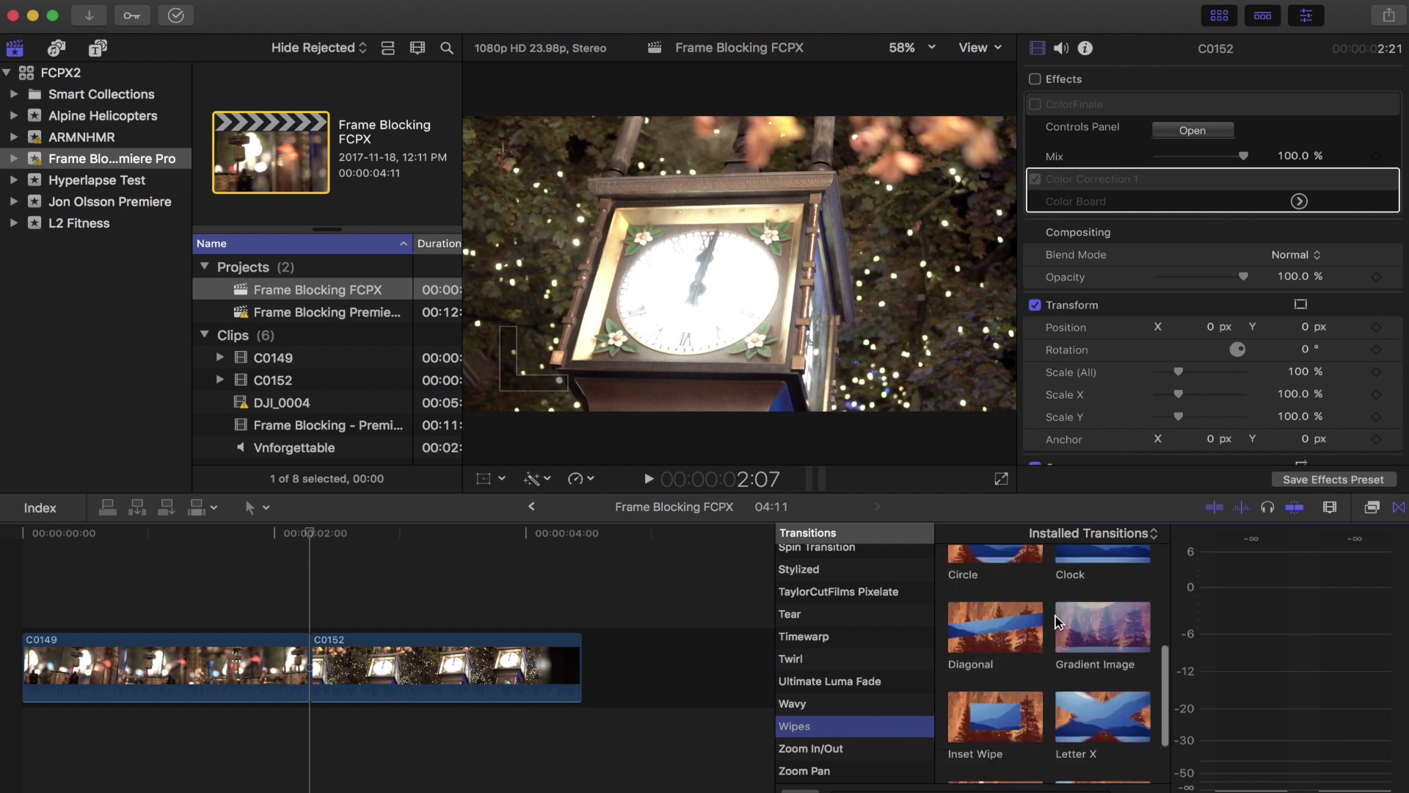
scroll(1057, 623, down, 3)
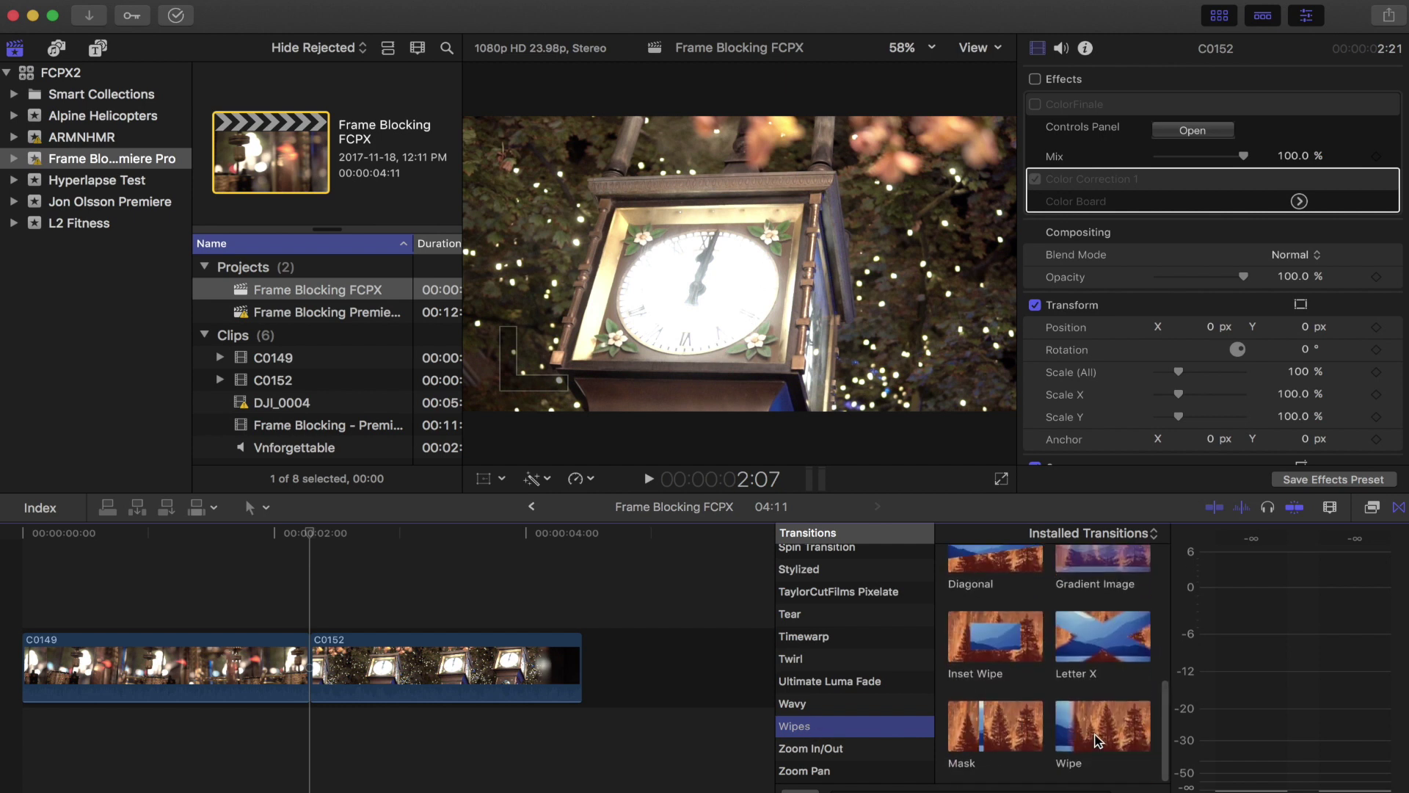
Step: Drop a Wipe between C0149 and C0152, tilt its angle, then delete it and add it again
drag(1099, 741, 677, 690)
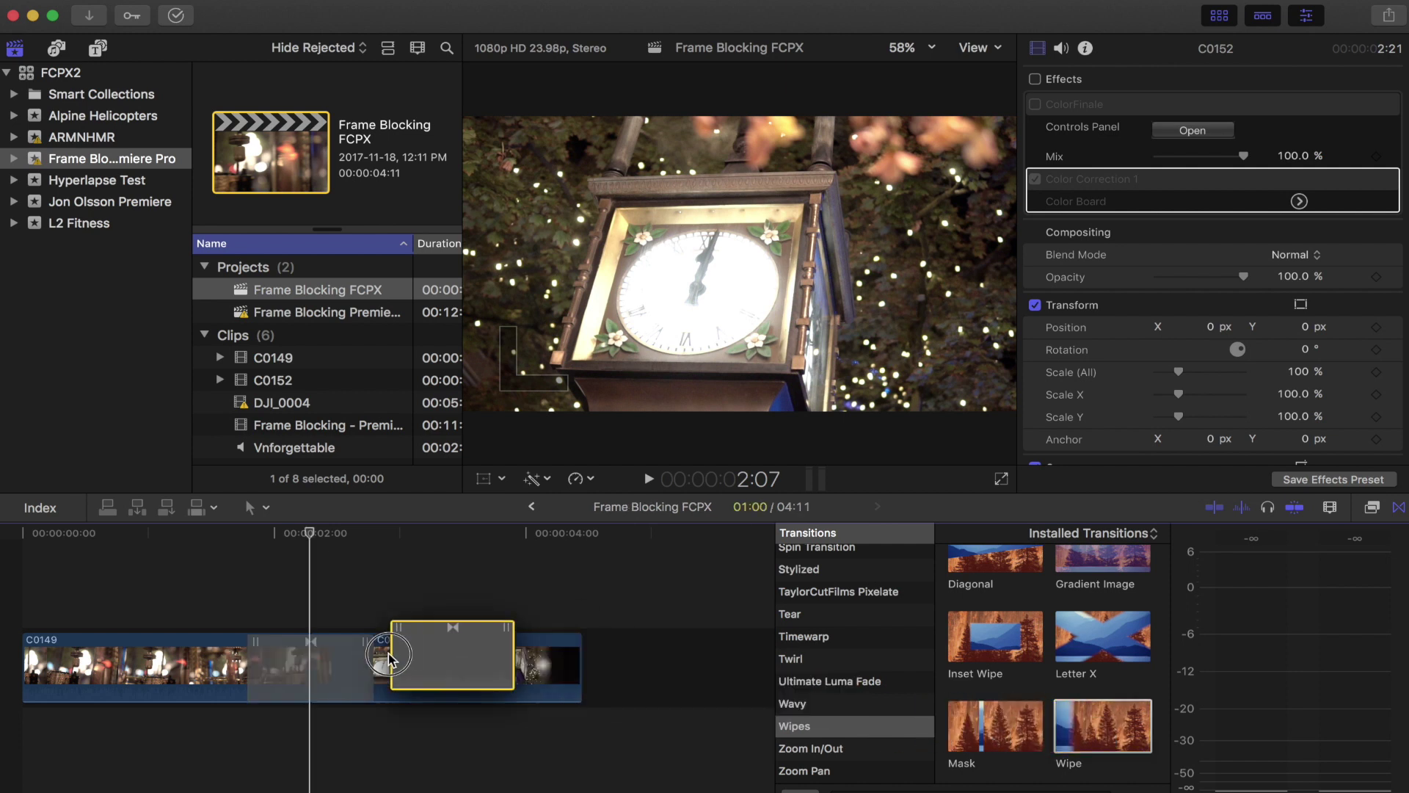
drag(389, 658, 300, 666)
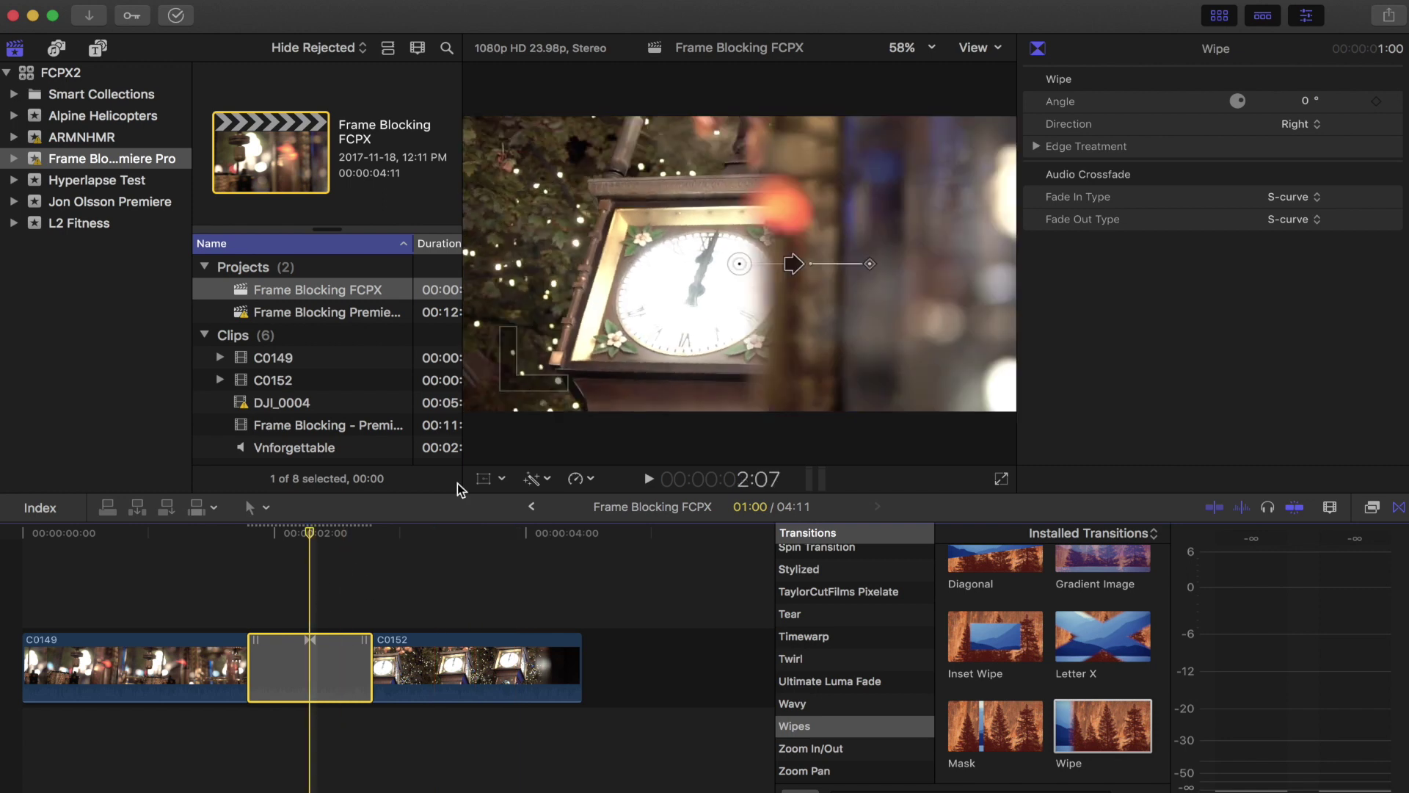
drag(798, 270, 935, 292)
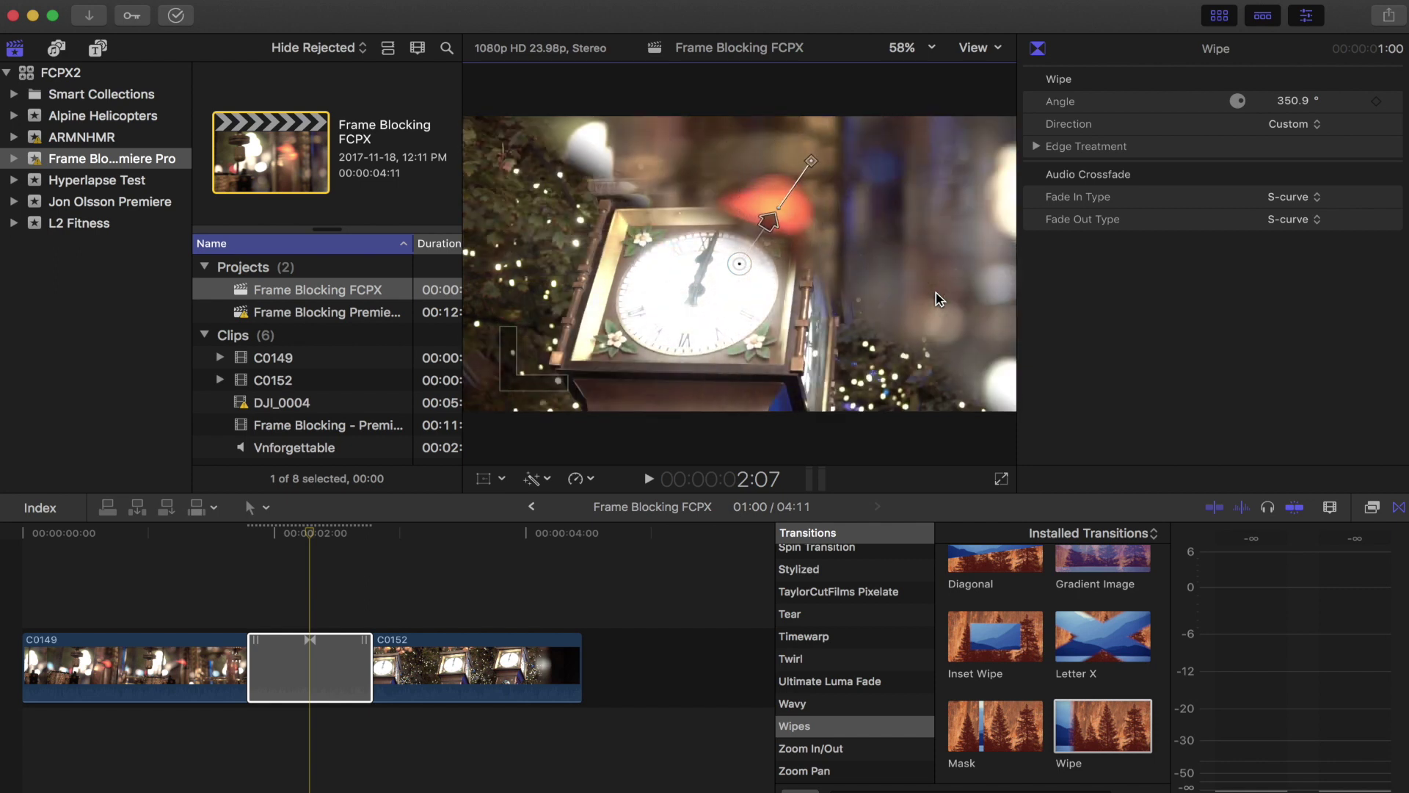
key(Delete)
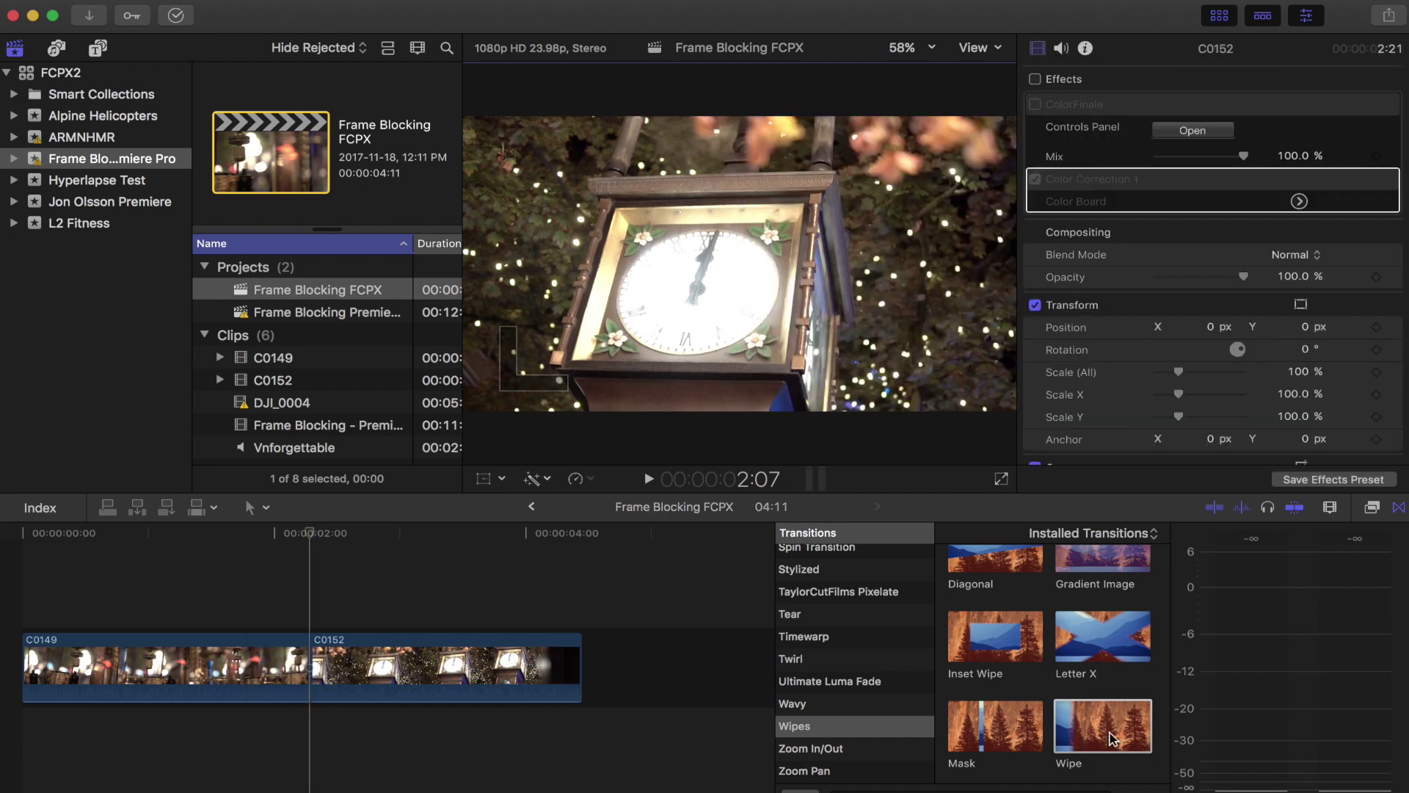
drag(1113, 737, 311, 661)
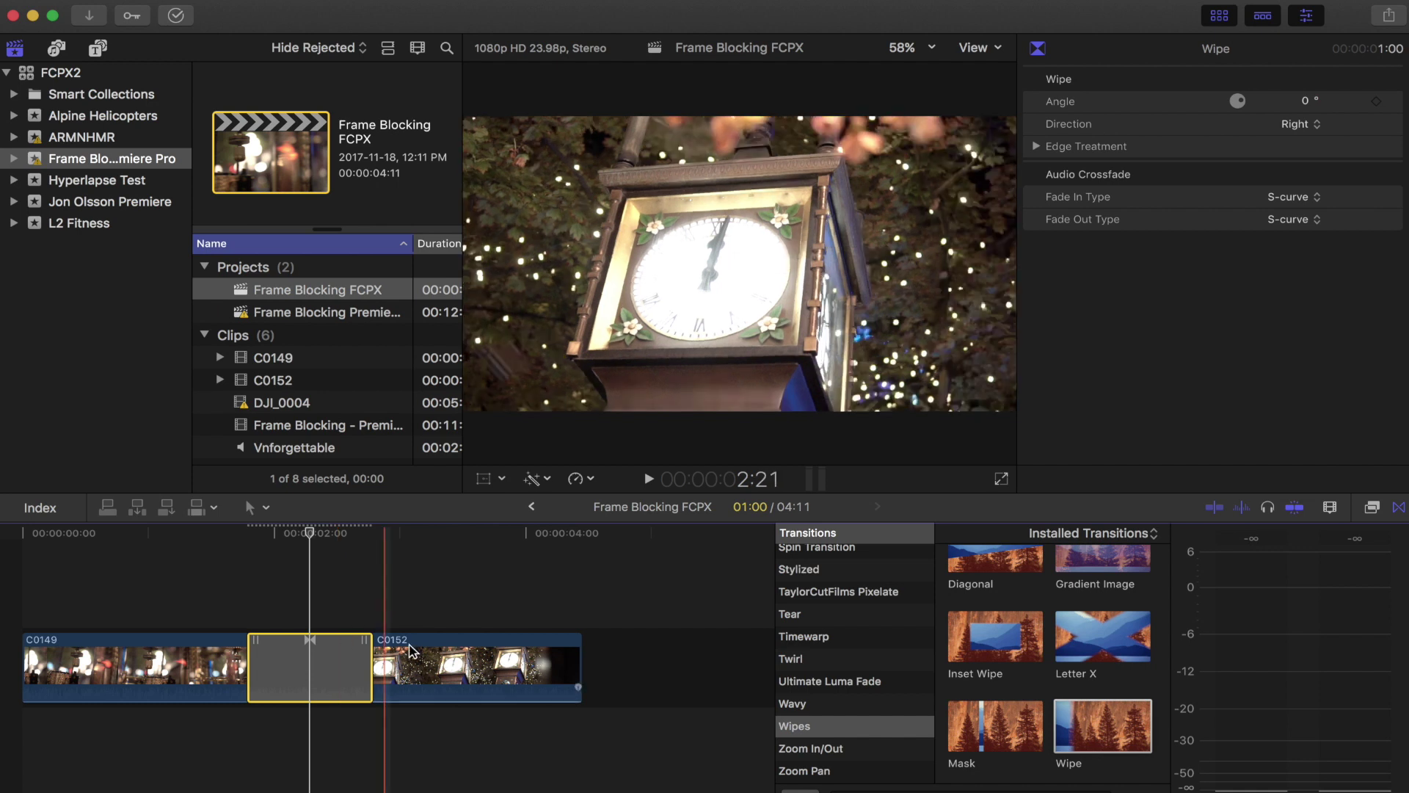
Step: Inspect the settings of clips C0152 and C0149, then clear the selection
click(411, 650)
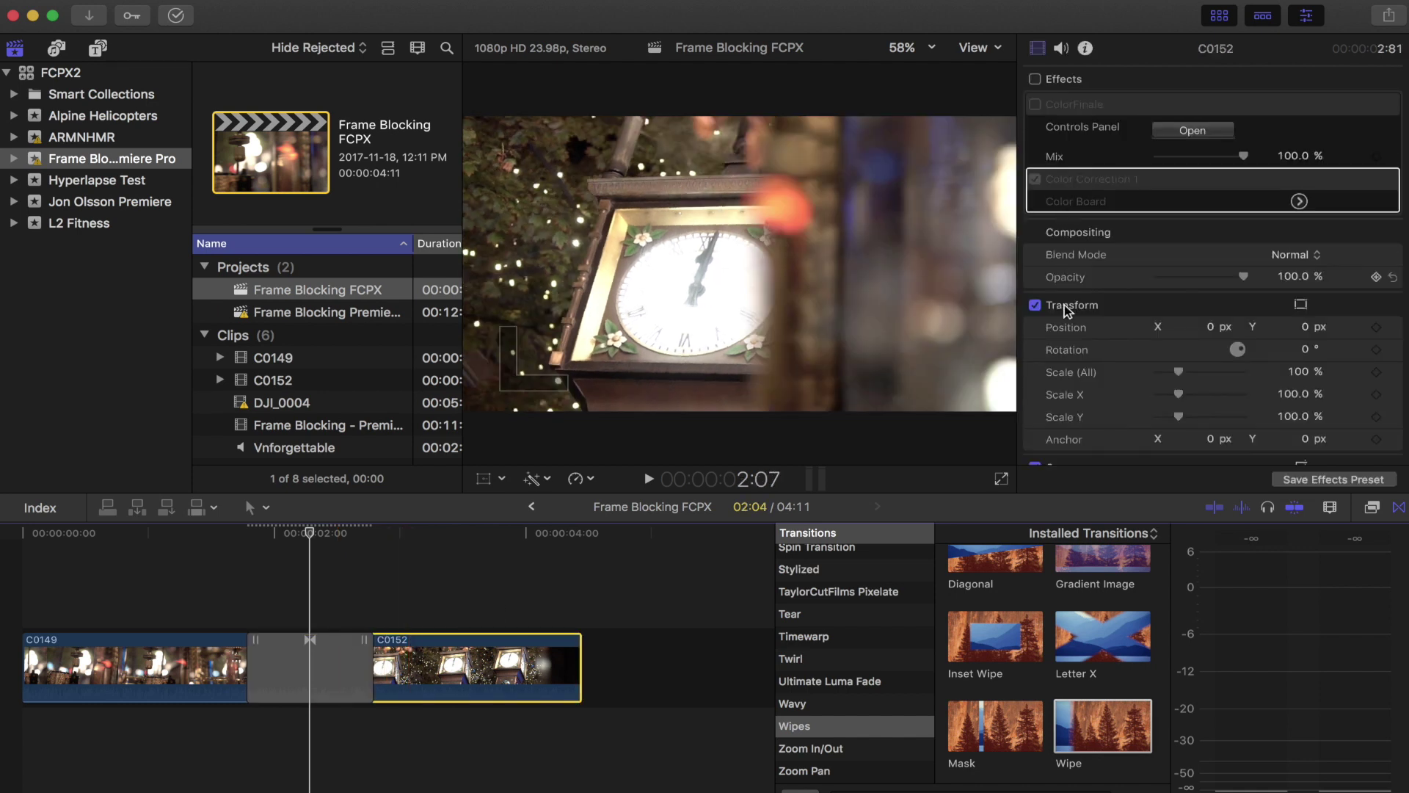
scroll(1066, 309, down, 5)
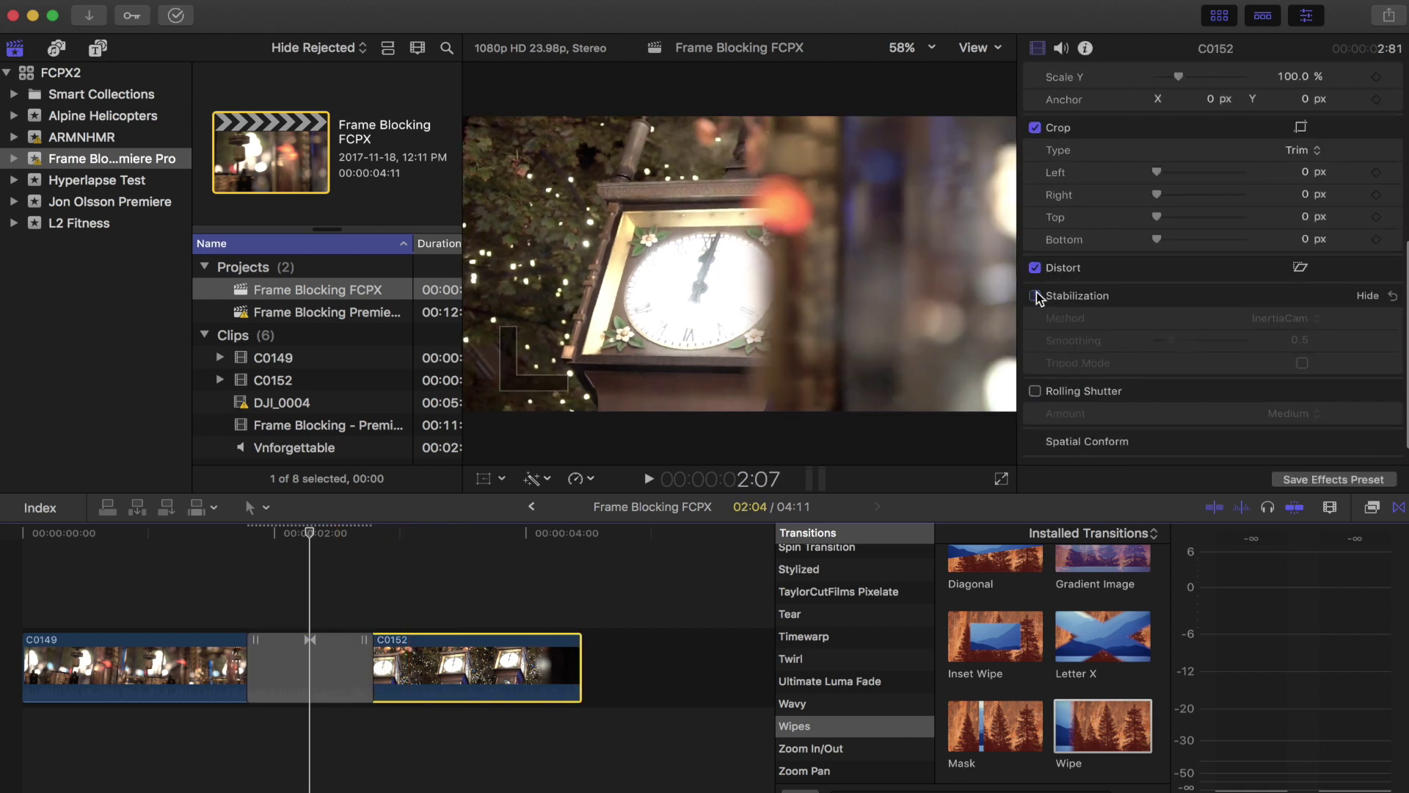
click(173, 653)
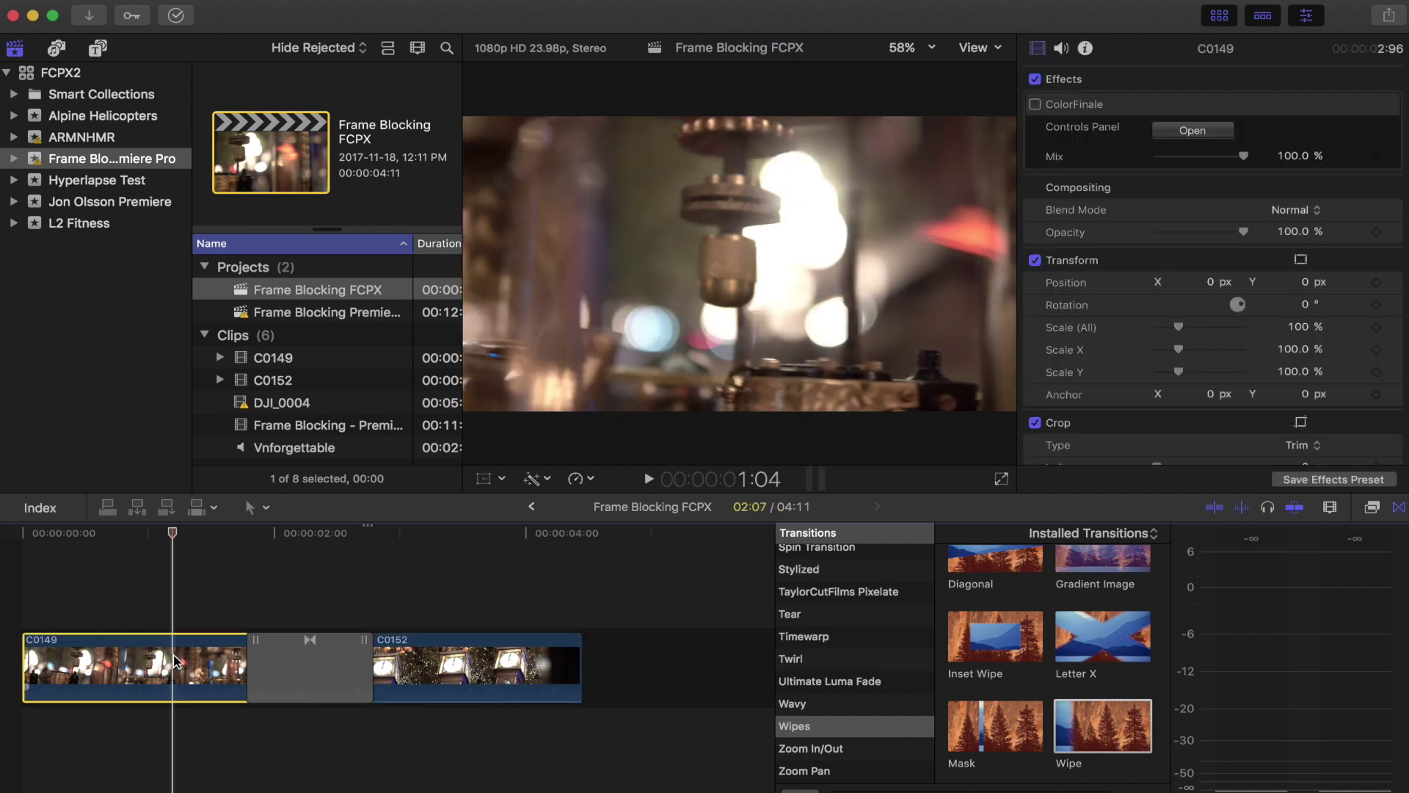
scroll(1068, 370, down, 10)
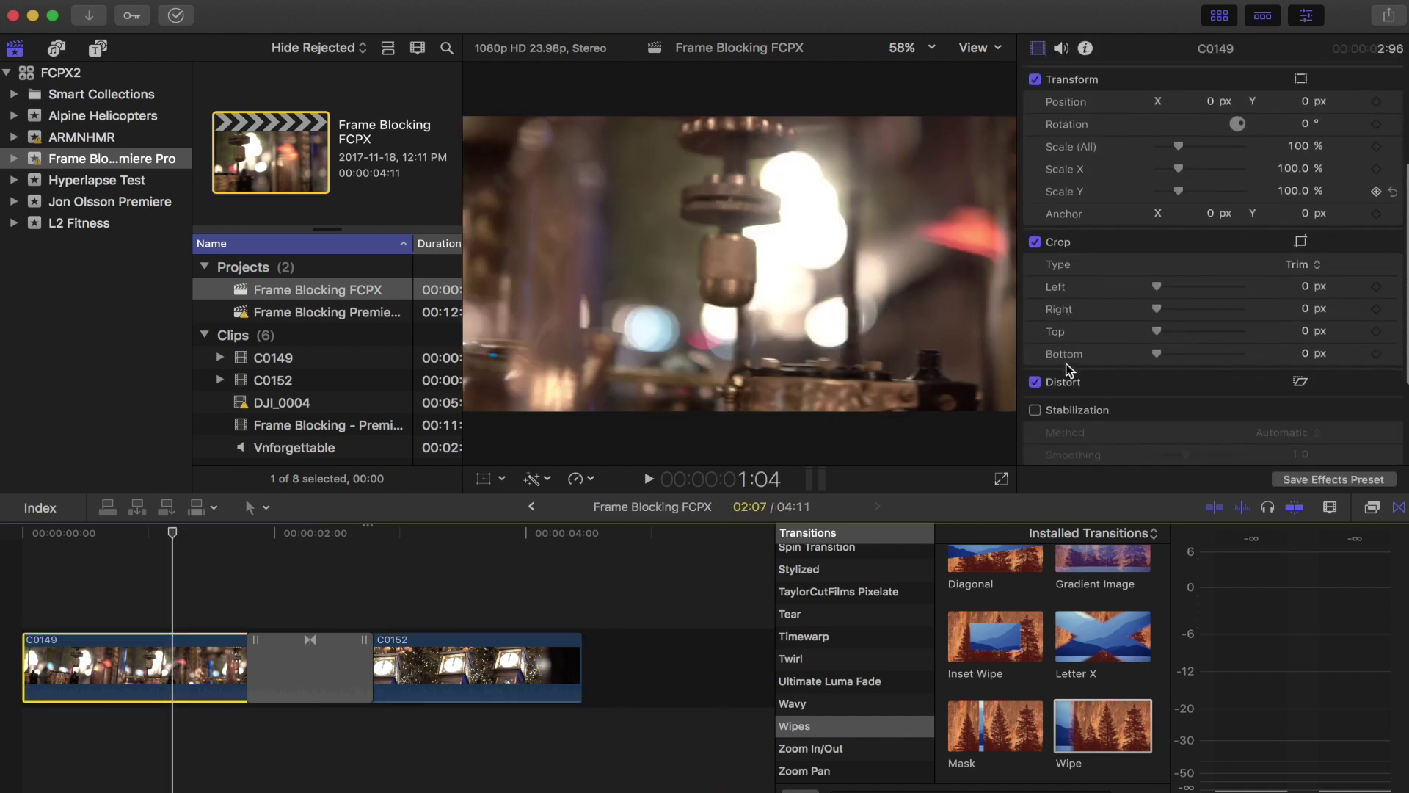
scroll(1068, 370, up, 10)
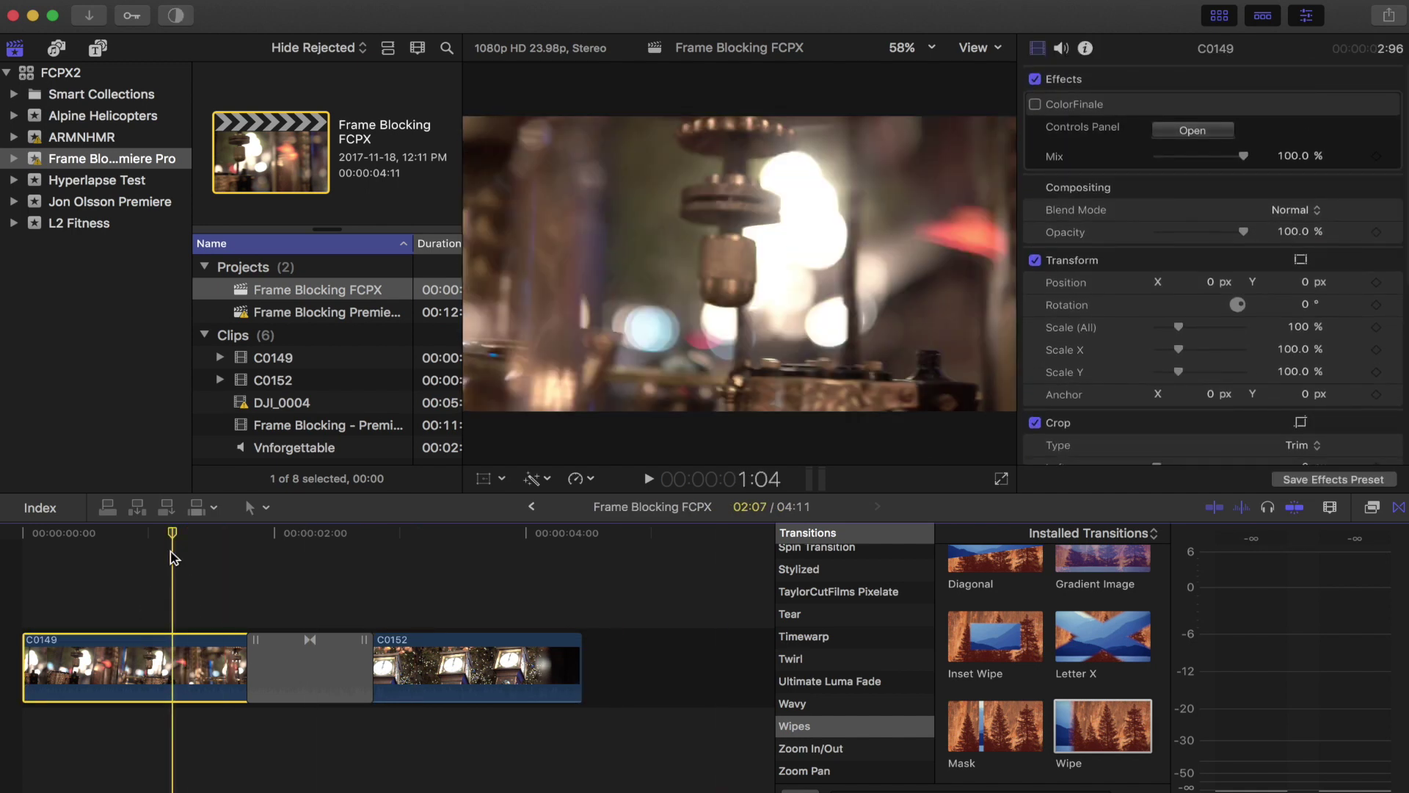
click(317, 562)
Step: Keep the Wipe transition's direction at Right and return the playhead to about 1:19
click(300, 663)
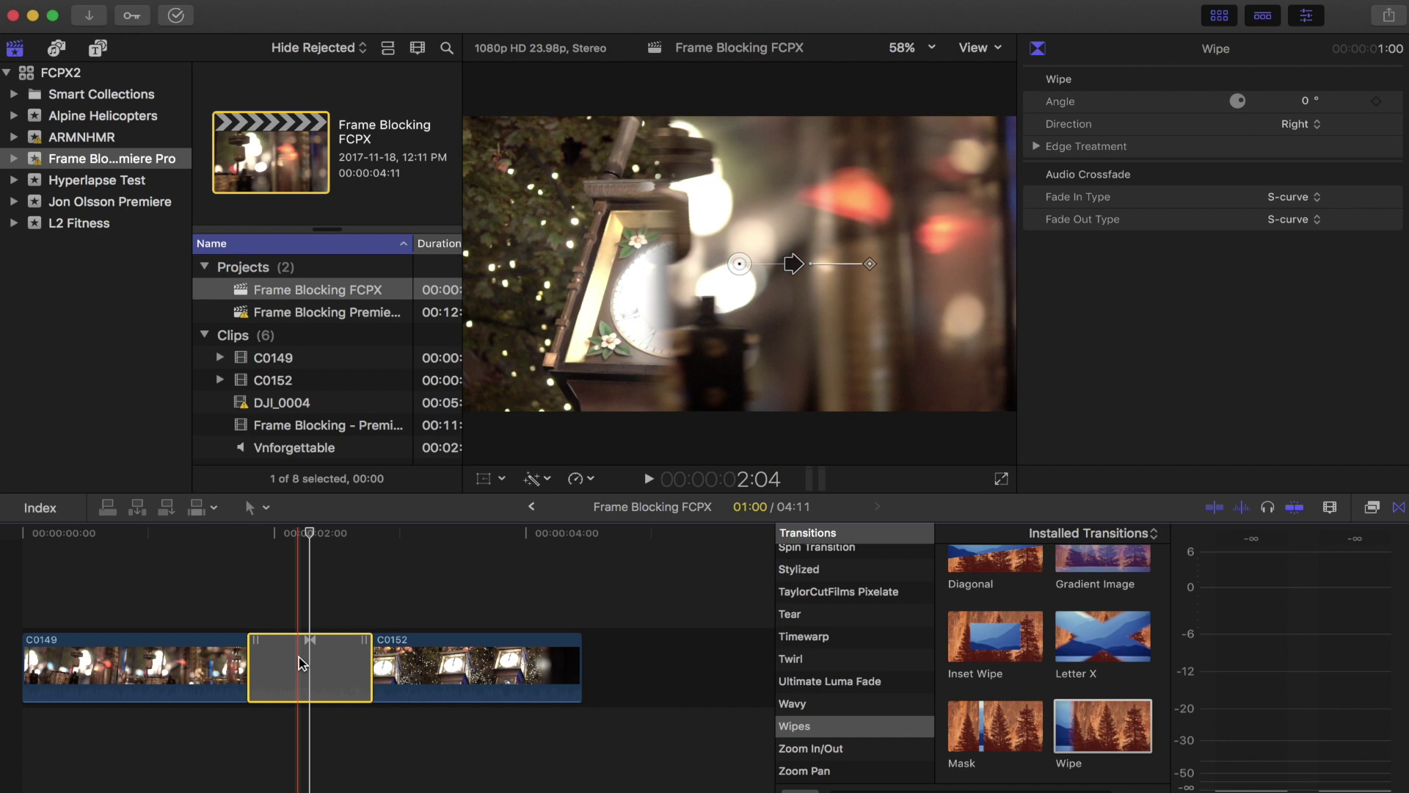
click(1298, 124)
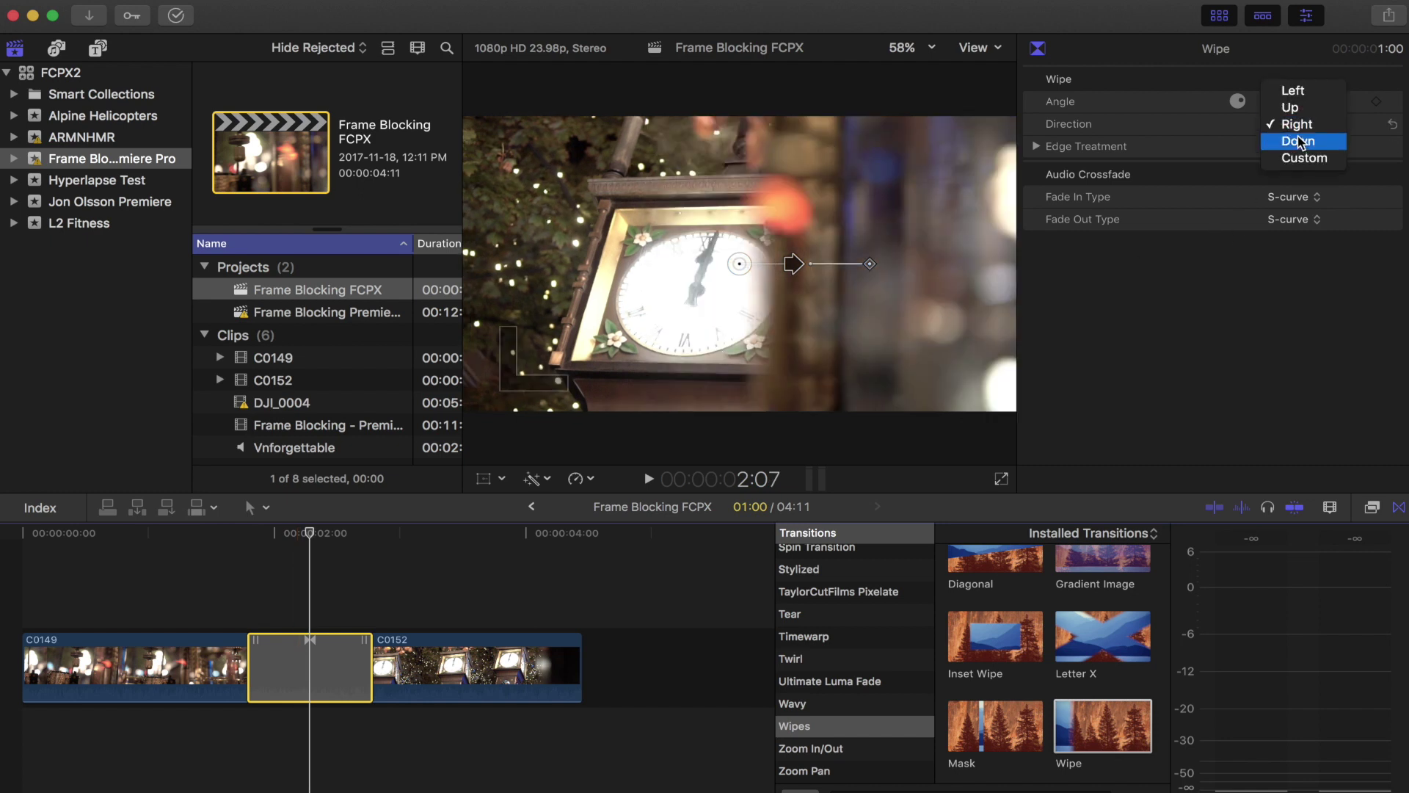
click(1079, 150)
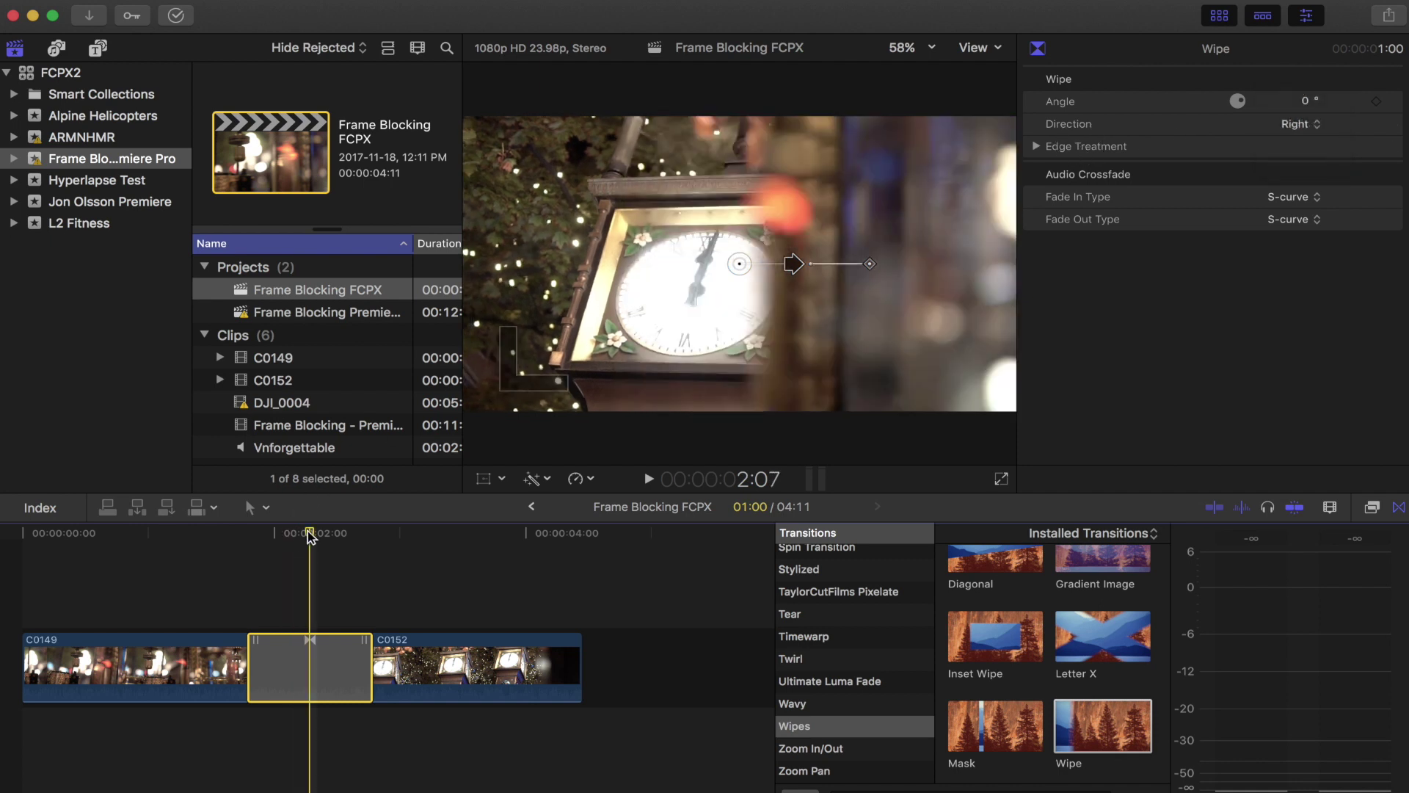
drag(316, 535, 253, 536)
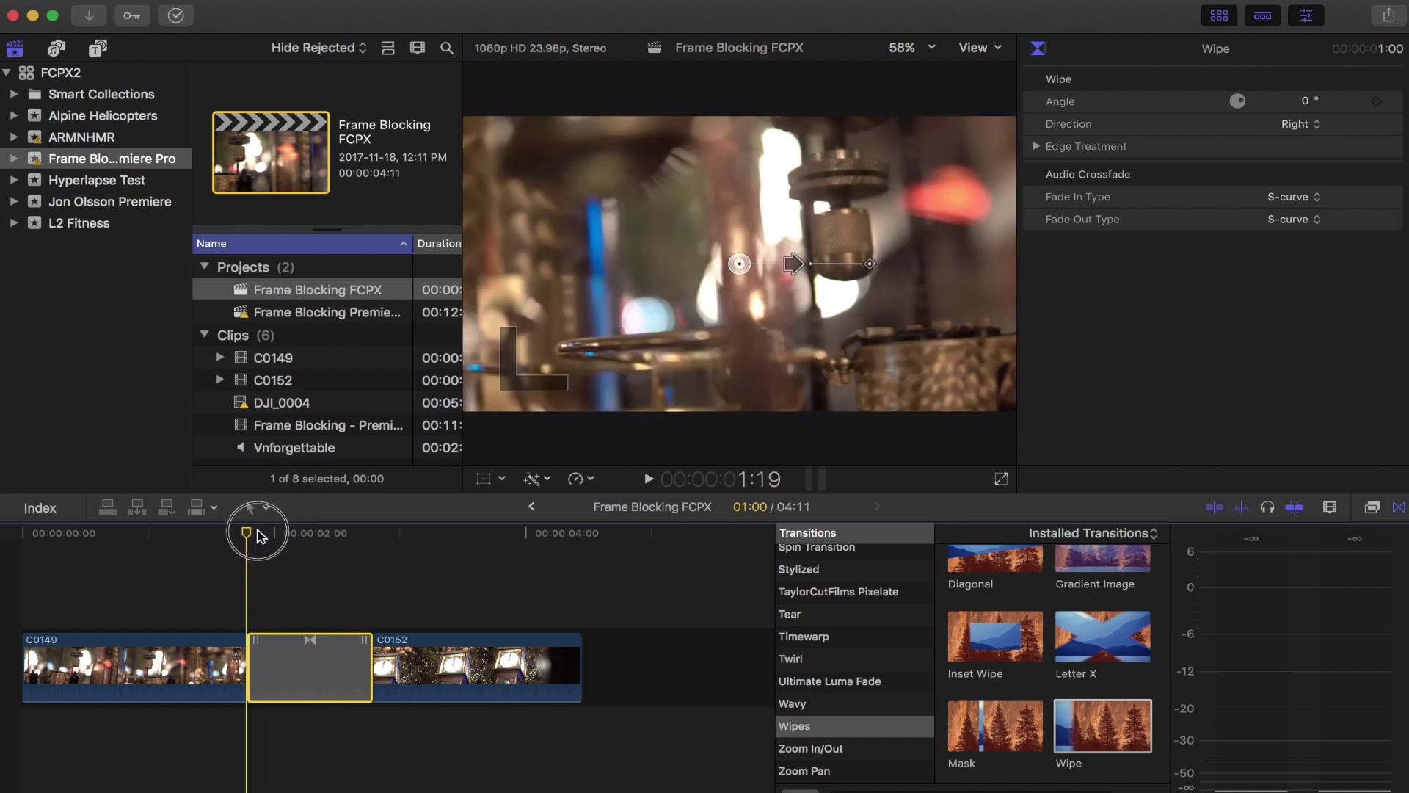
Step: Play through the Wipe, scrub back to about 2:04, and lengthen it by 13 frames
key(space)
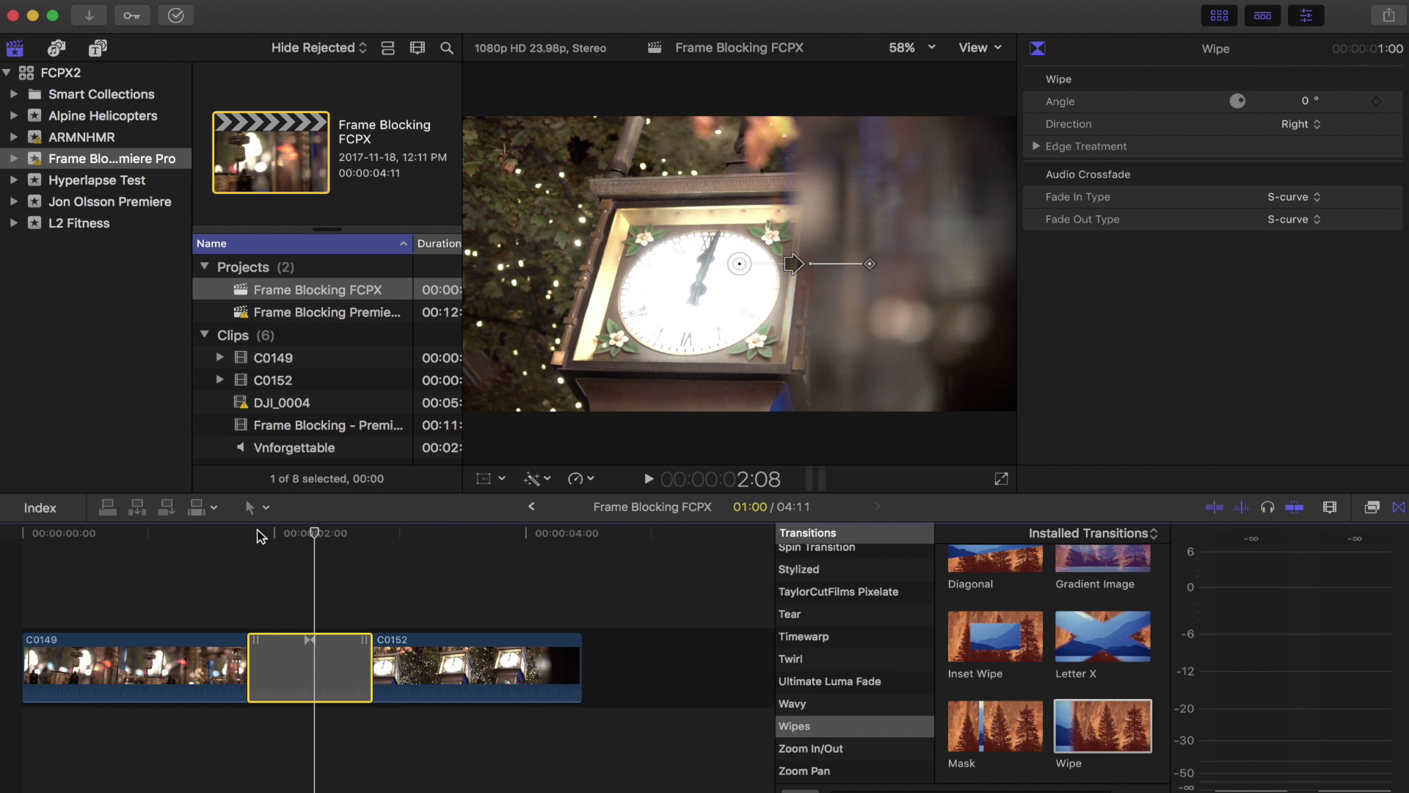
drag(313, 535, 298, 535)
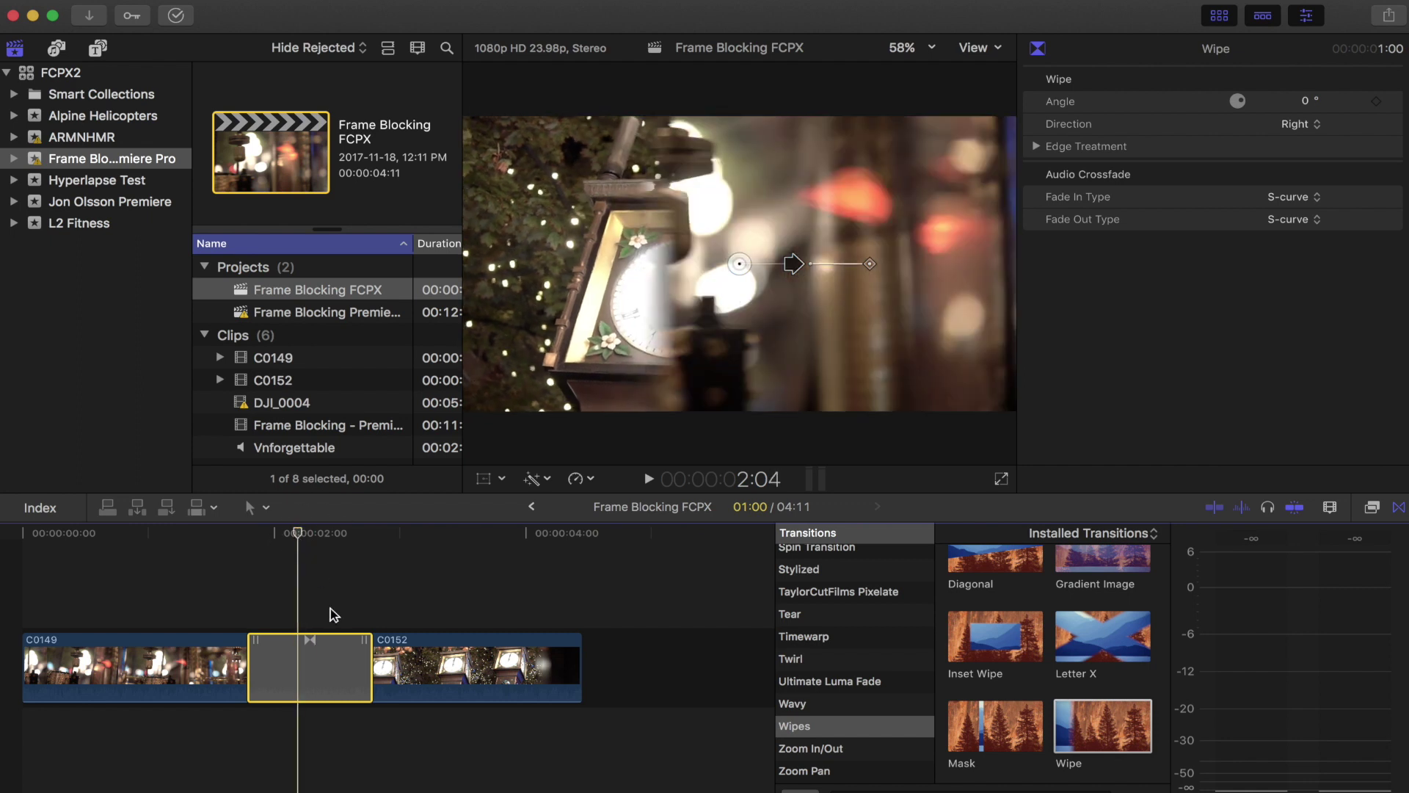
drag(365, 640, 437, 643)
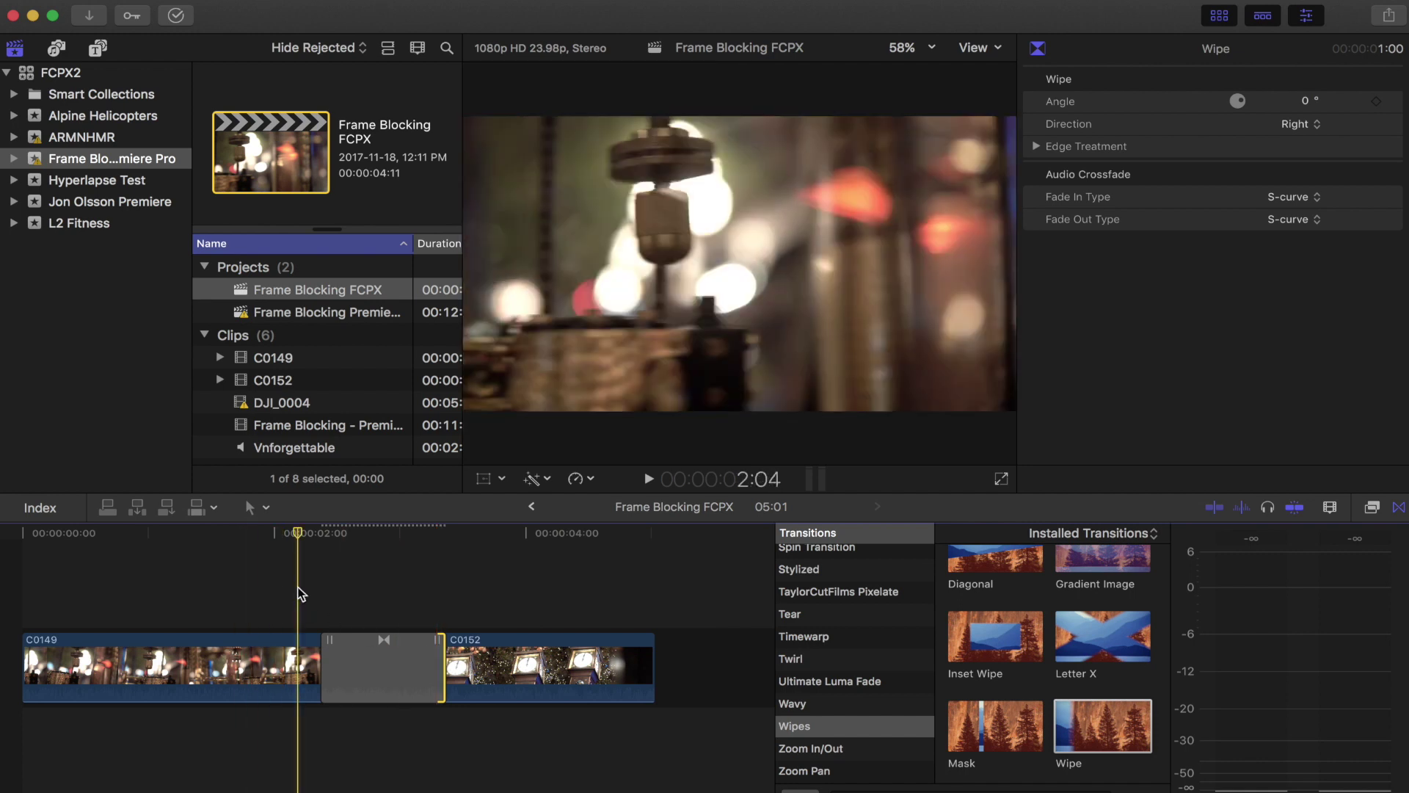
Step: Step frame by frame through the wipe, extend it into C0149, then view C0152's Stabilization settings
key(Right)
key(Right)
key(Right)
key(Right)
key(Right)
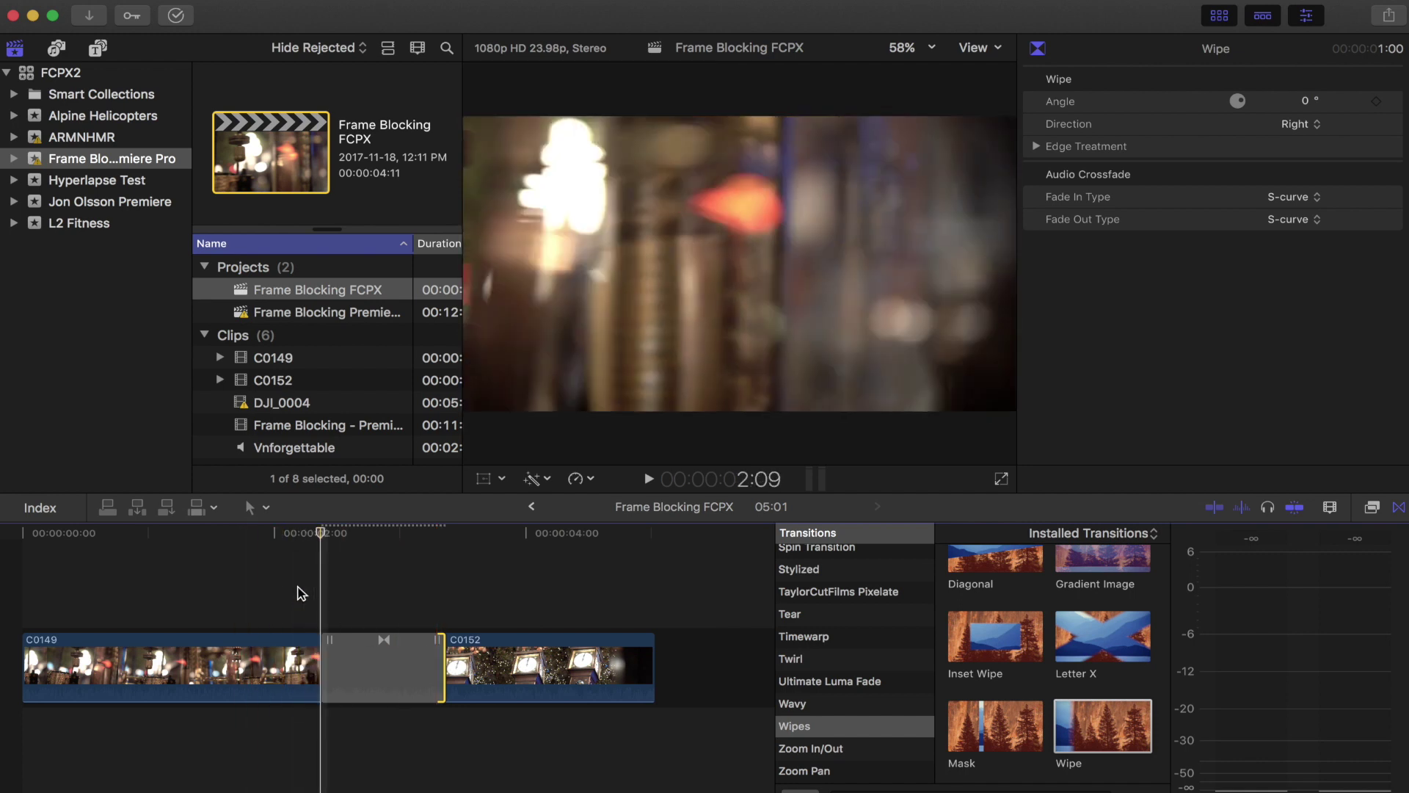
key(Right)
key(Right)
key(Right)
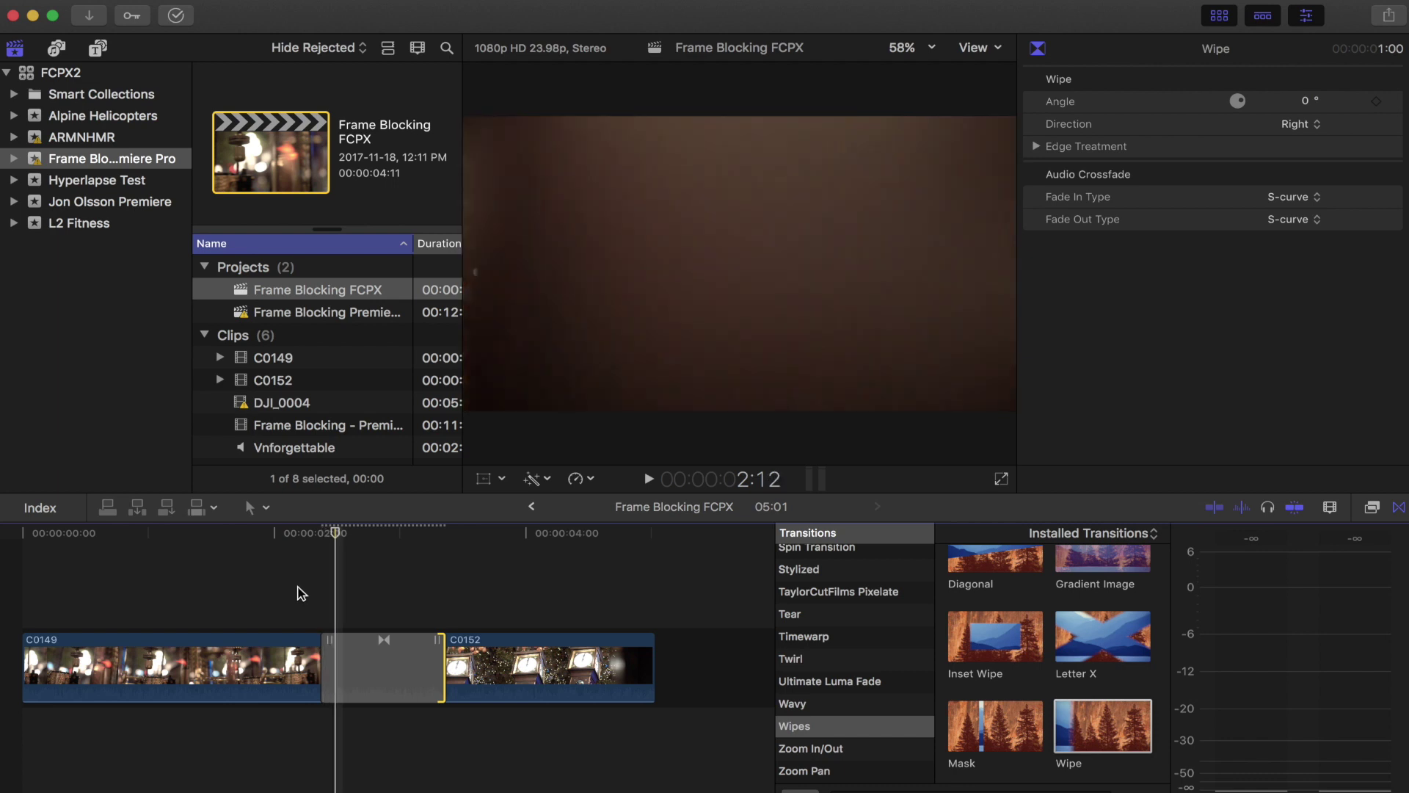
key(Right)
key(Right)
key(Right)
key(Right)
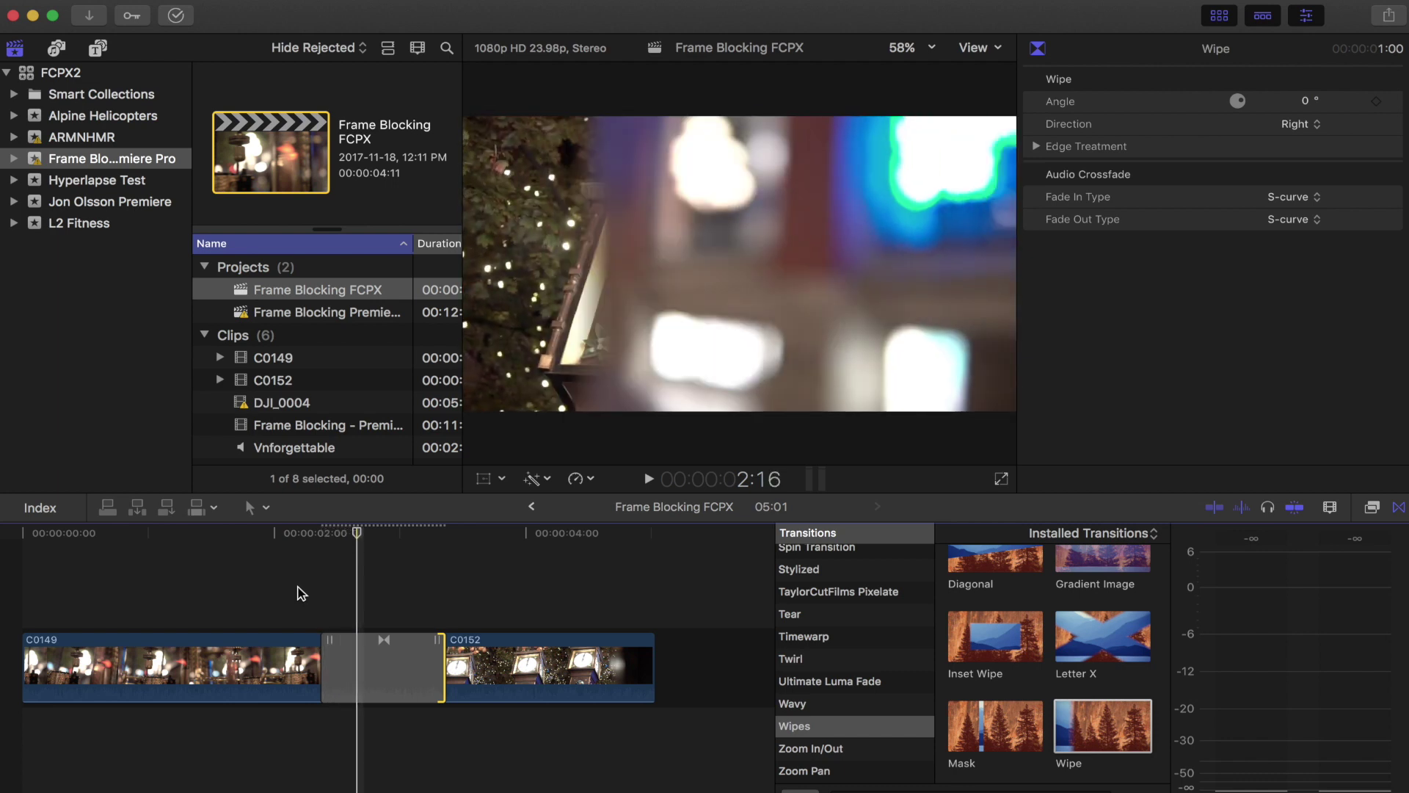
key(Right)
key(Right)
key(Right)
key(Right)
key(Right)
key(Right)
key(Right)
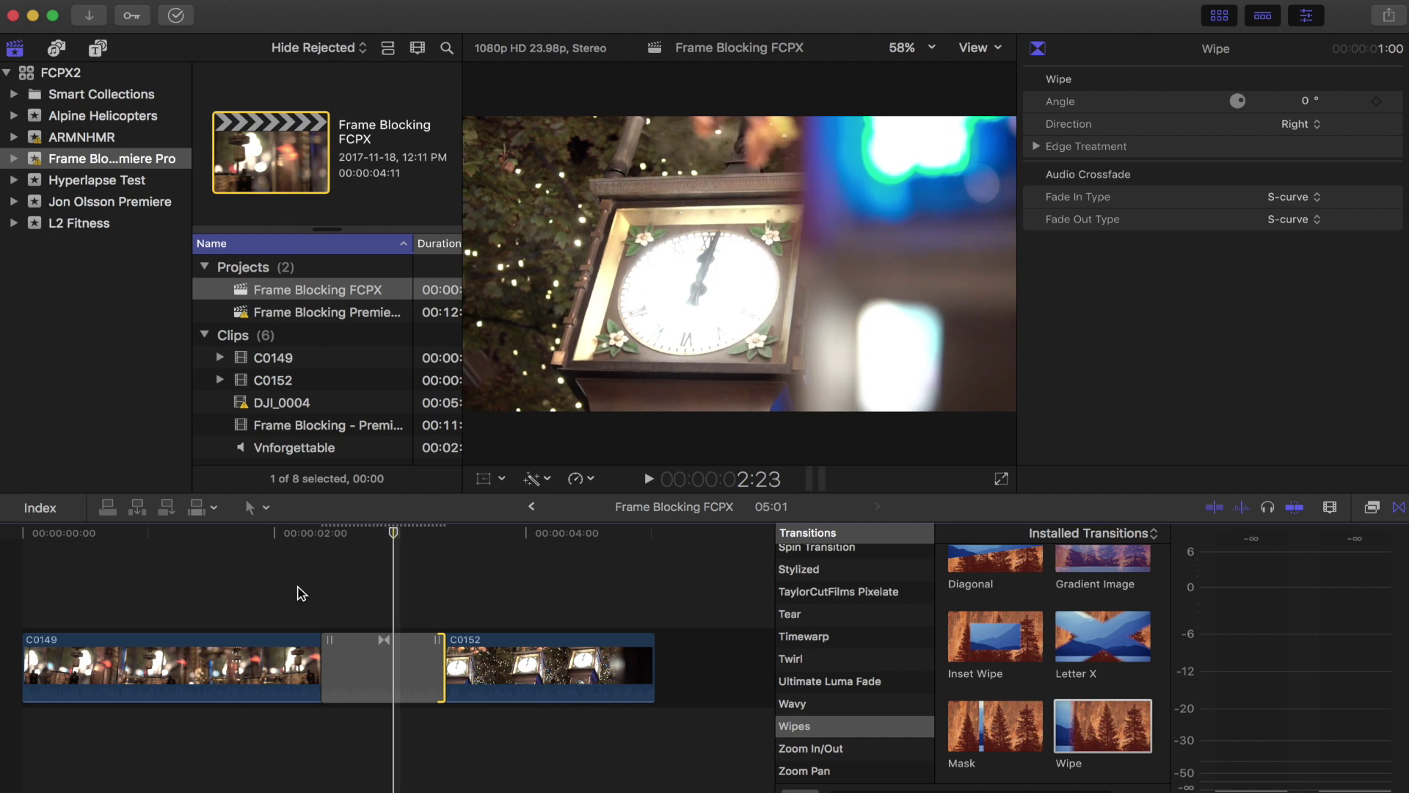
key(Right)
key(Right)
key(Right)
key(Right)
key(Right)
key(Right)
key(Right)
key(Right)
key(Right)
key(Right)
key(Right)
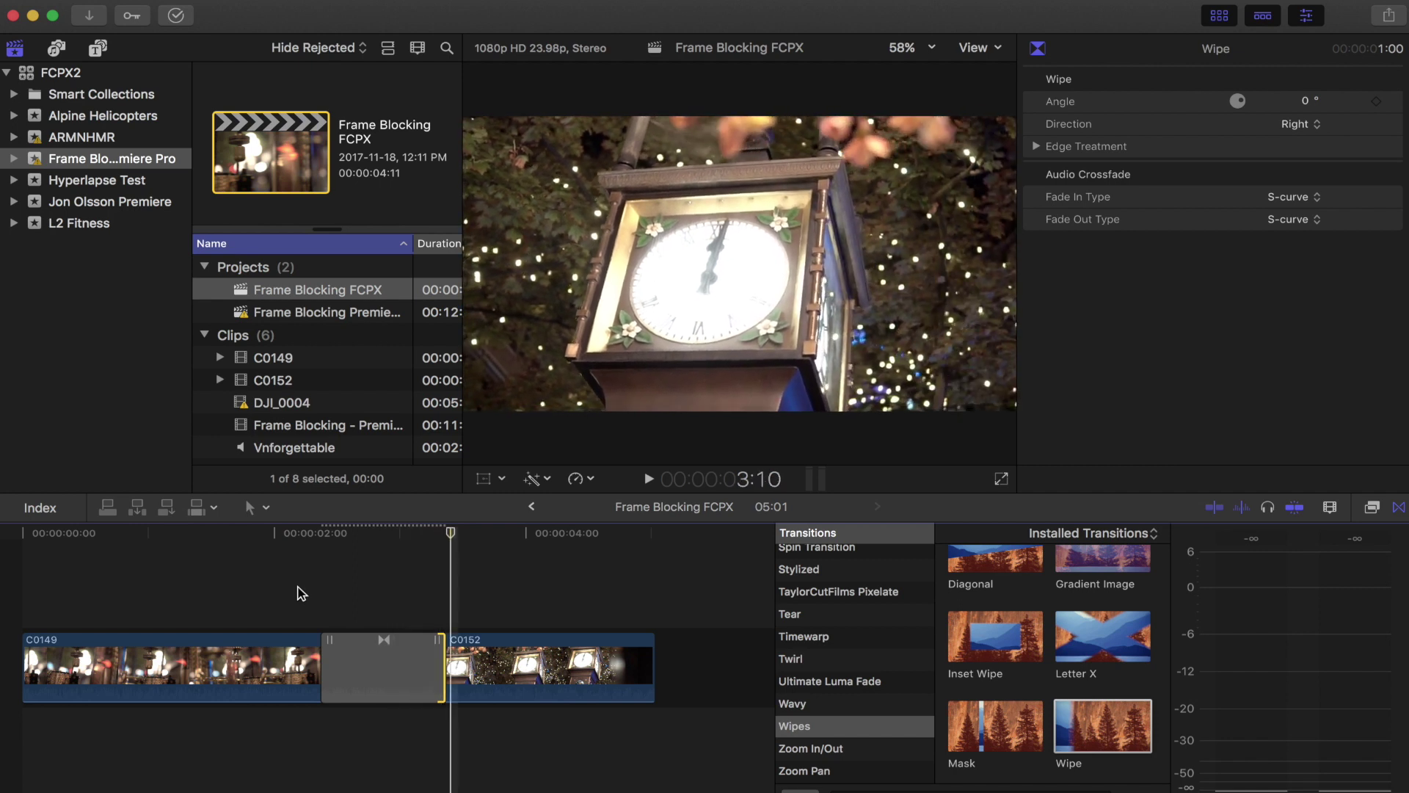
drag(452, 534, 344, 534)
drag(330, 657, 258, 646)
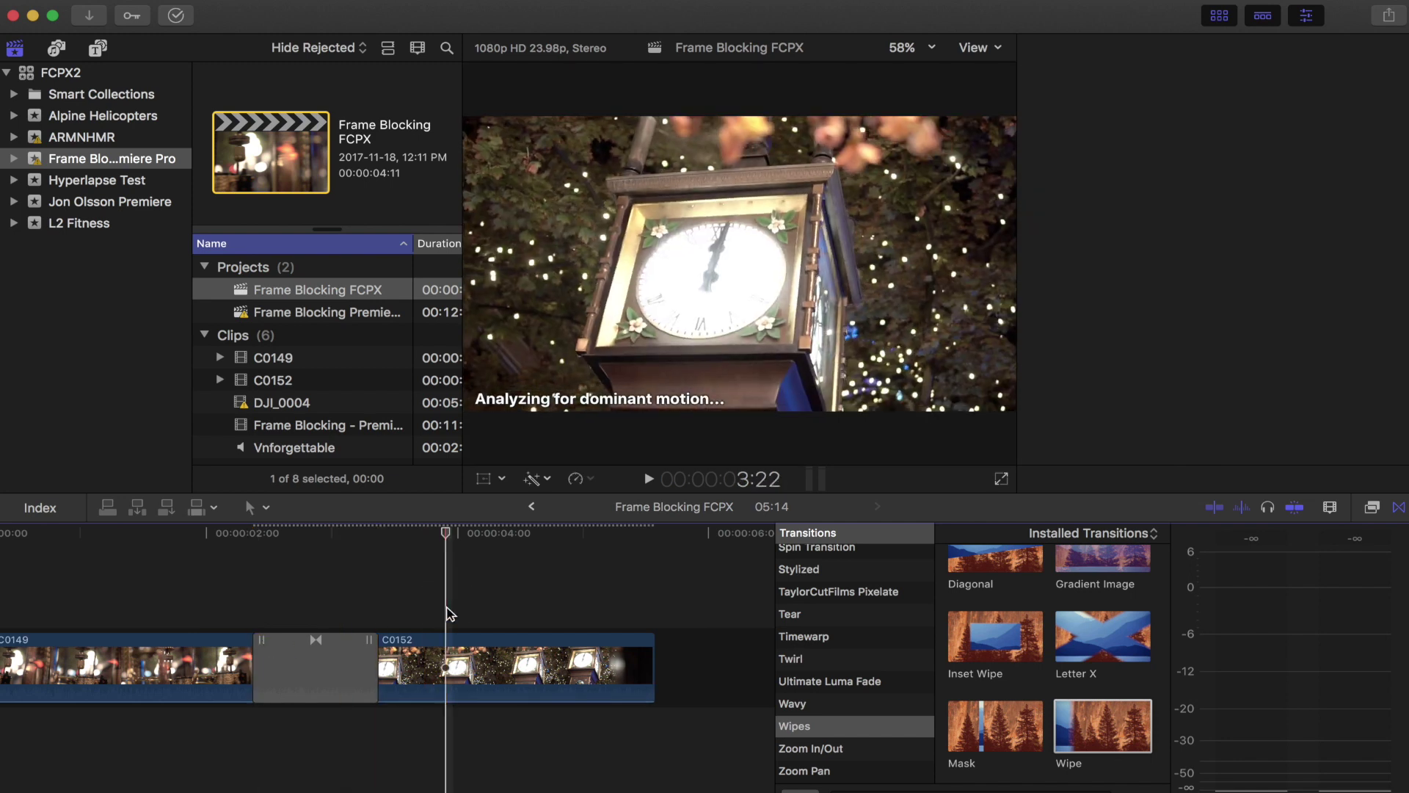
click(448, 661)
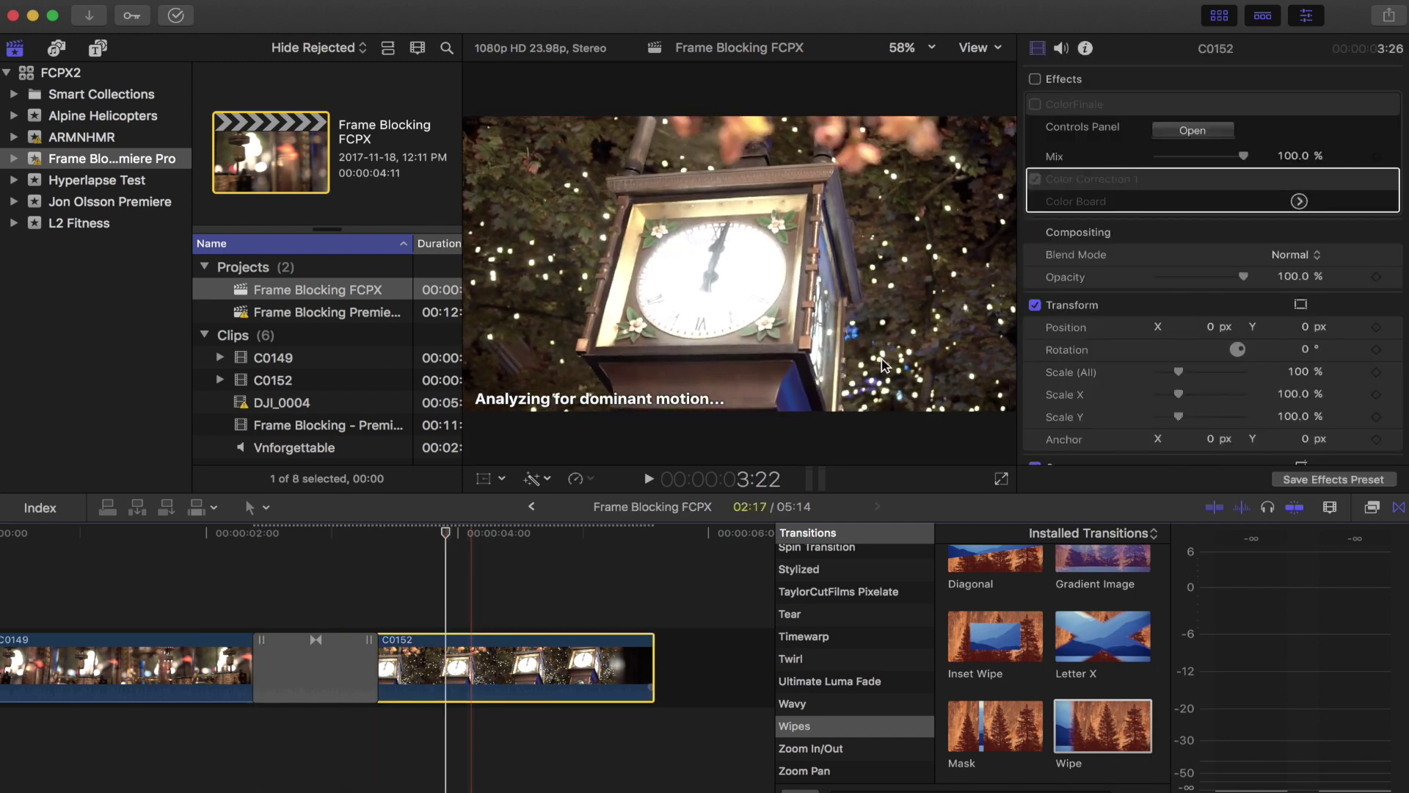
scroll(1086, 371, down, 10)
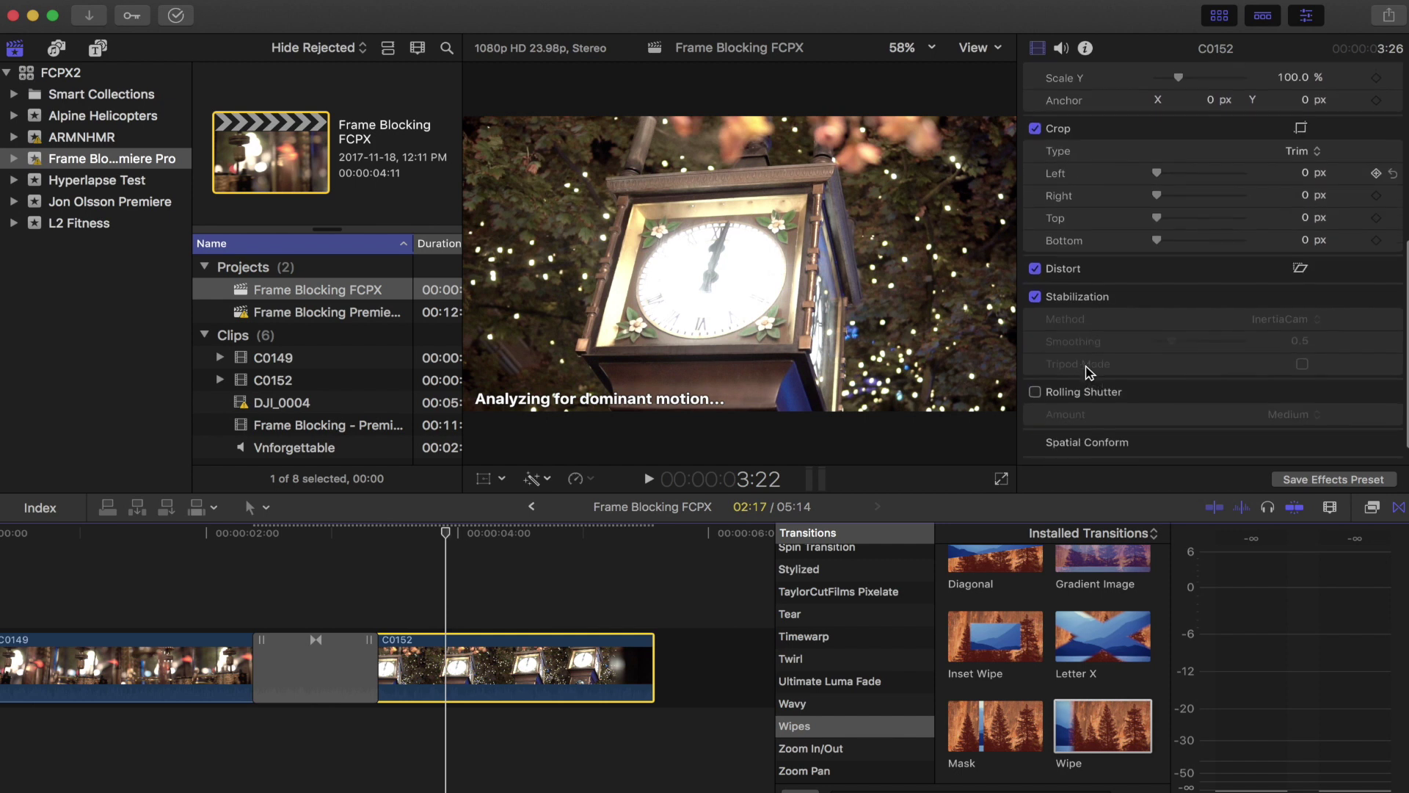
Step: Scrub the playhead through the middle of the 180° Left wipe to preview it
scroll(1086, 370, down, 1)
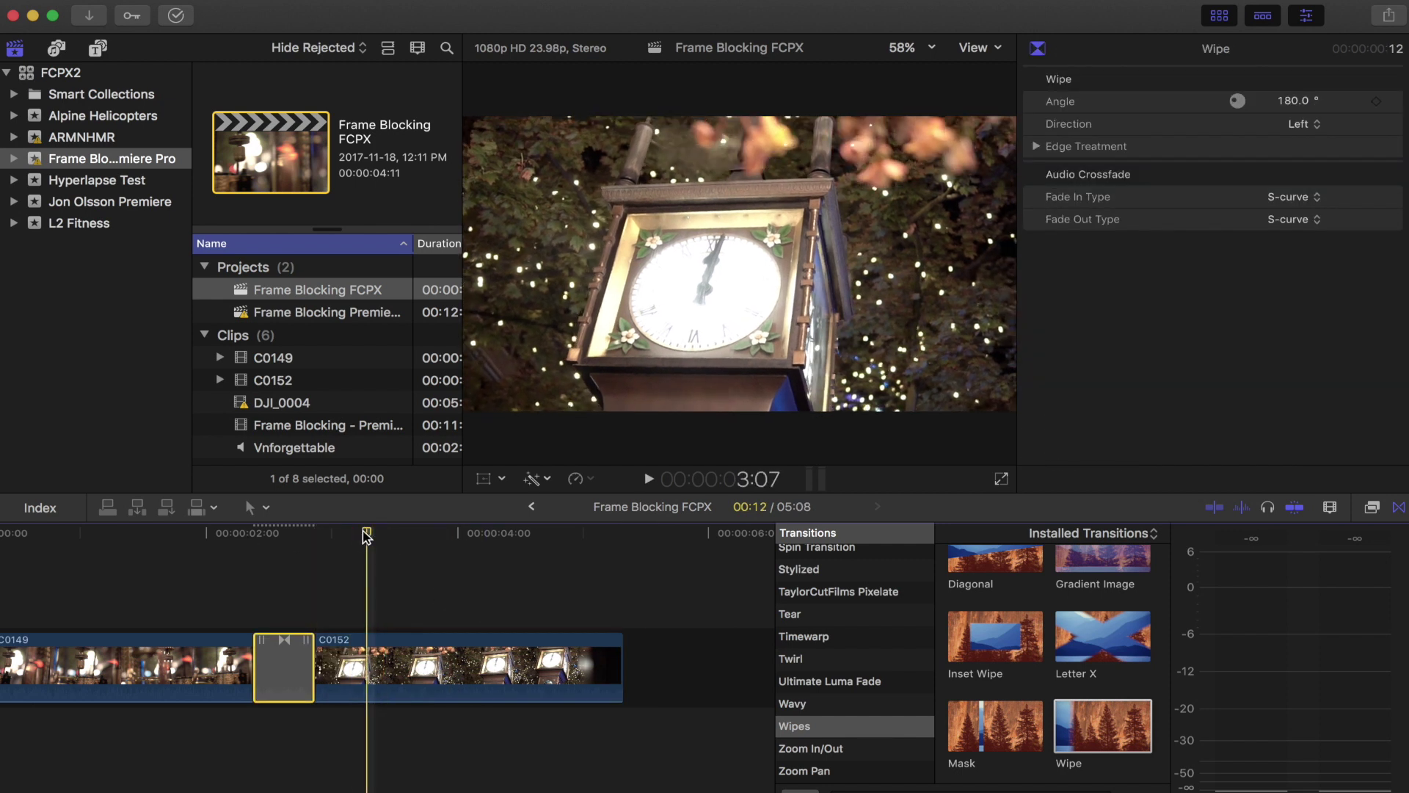
drag(367, 535, 286, 535)
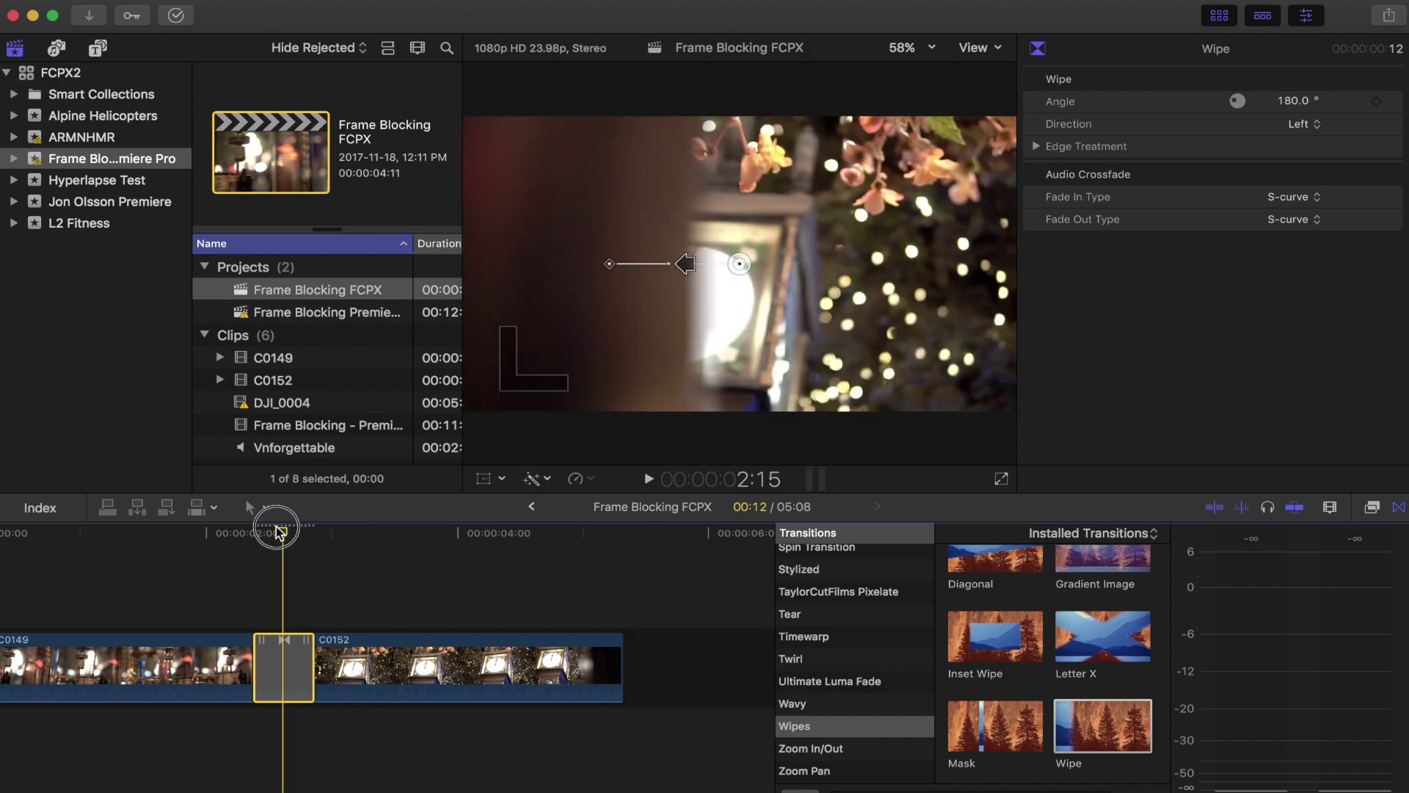
mouse_move(277, 527)
mouse_down()
mouse_move(204, 514)
mouse_move(311, 526)
mouse_move(279, 516)
mouse_up()
Step: Expand the Wipe's Edge Treatment and raise the feathered Border to 100
click(1037, 148)
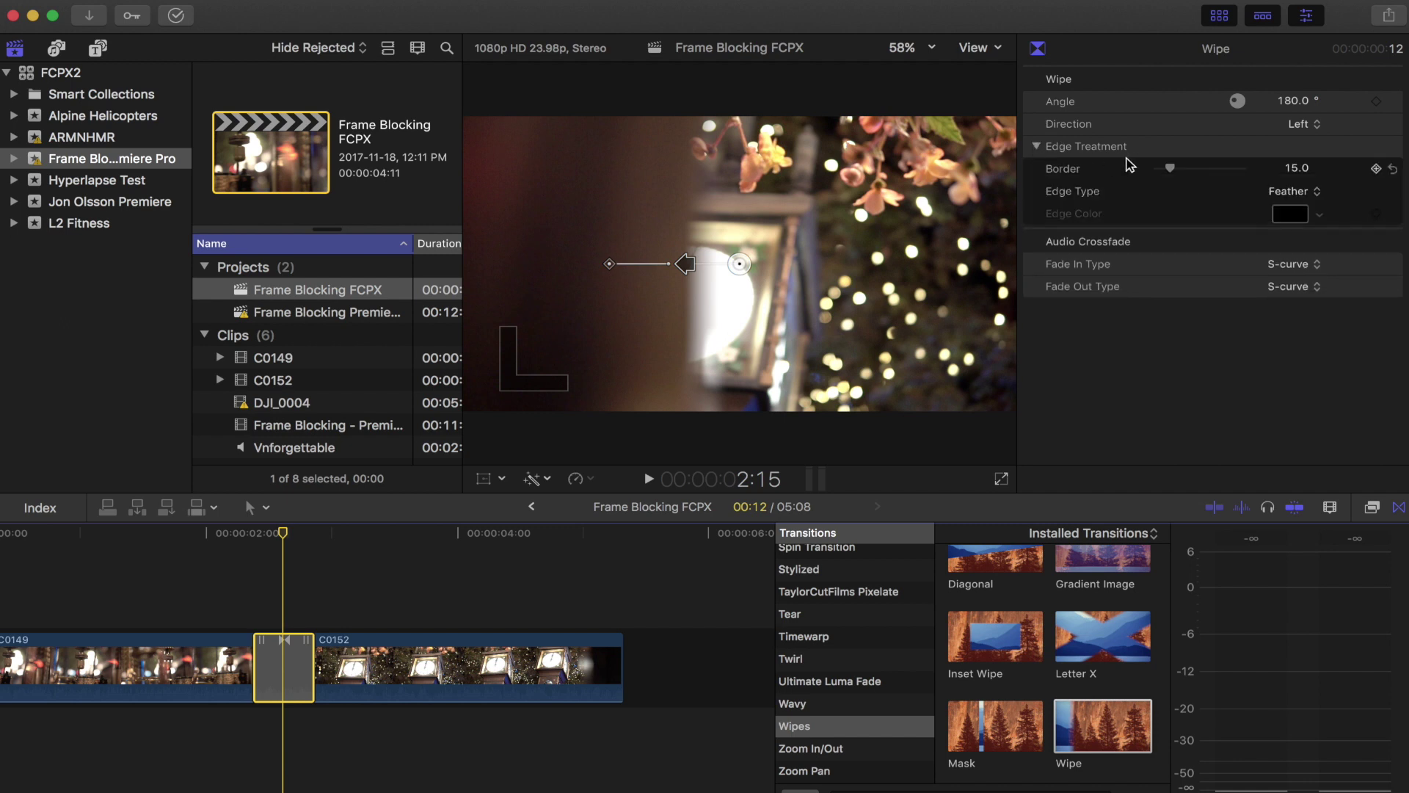
drag(1172, 171, 1297, 176)
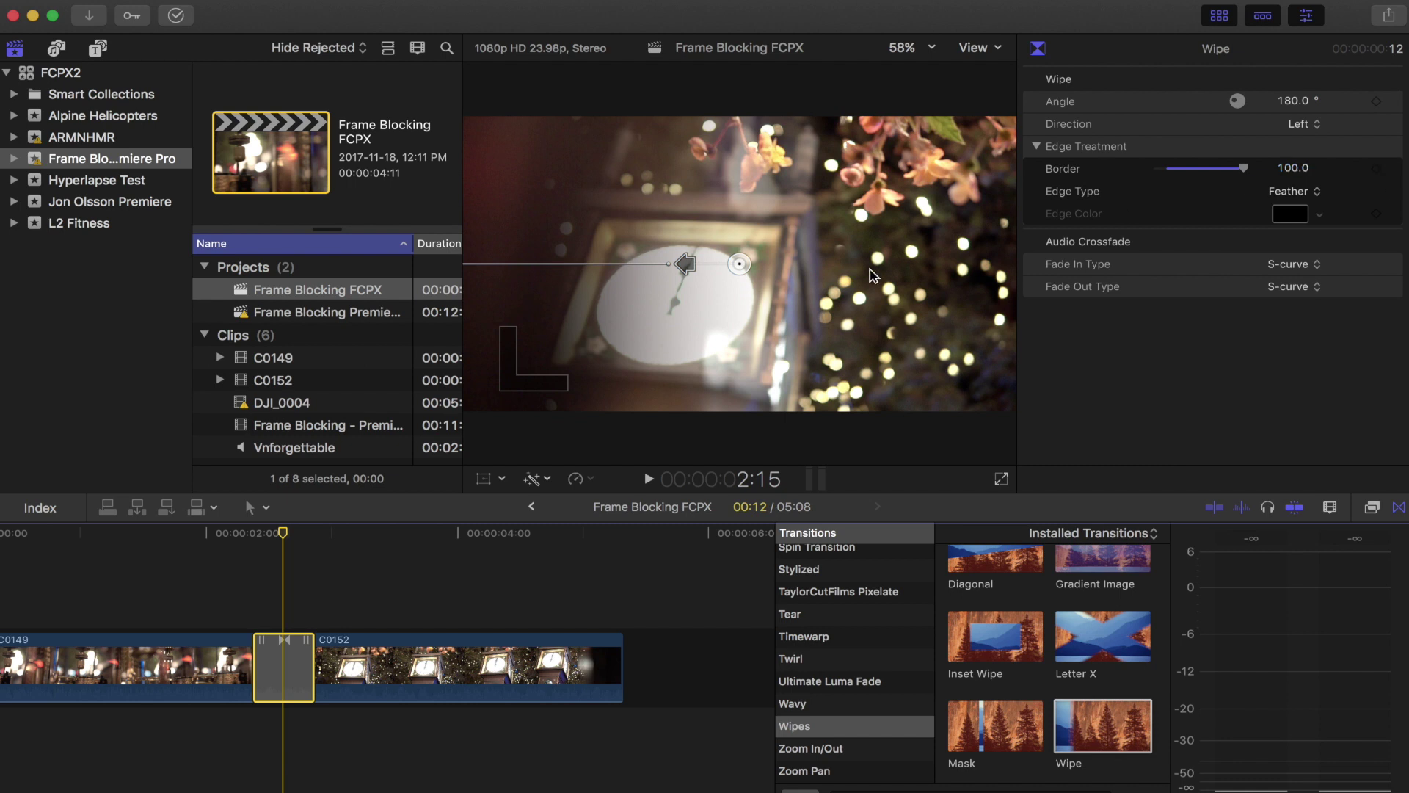
click(86, 534)
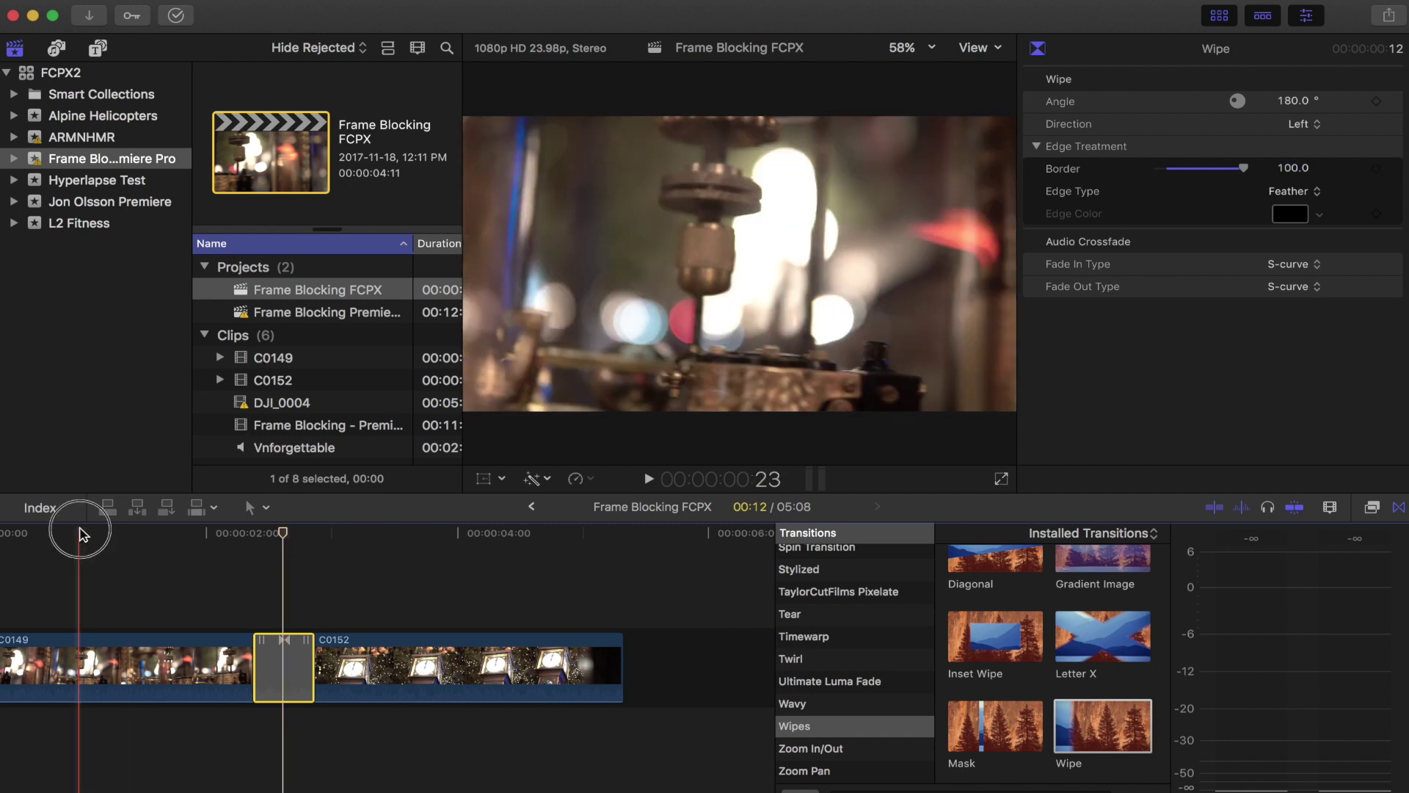
key(space)
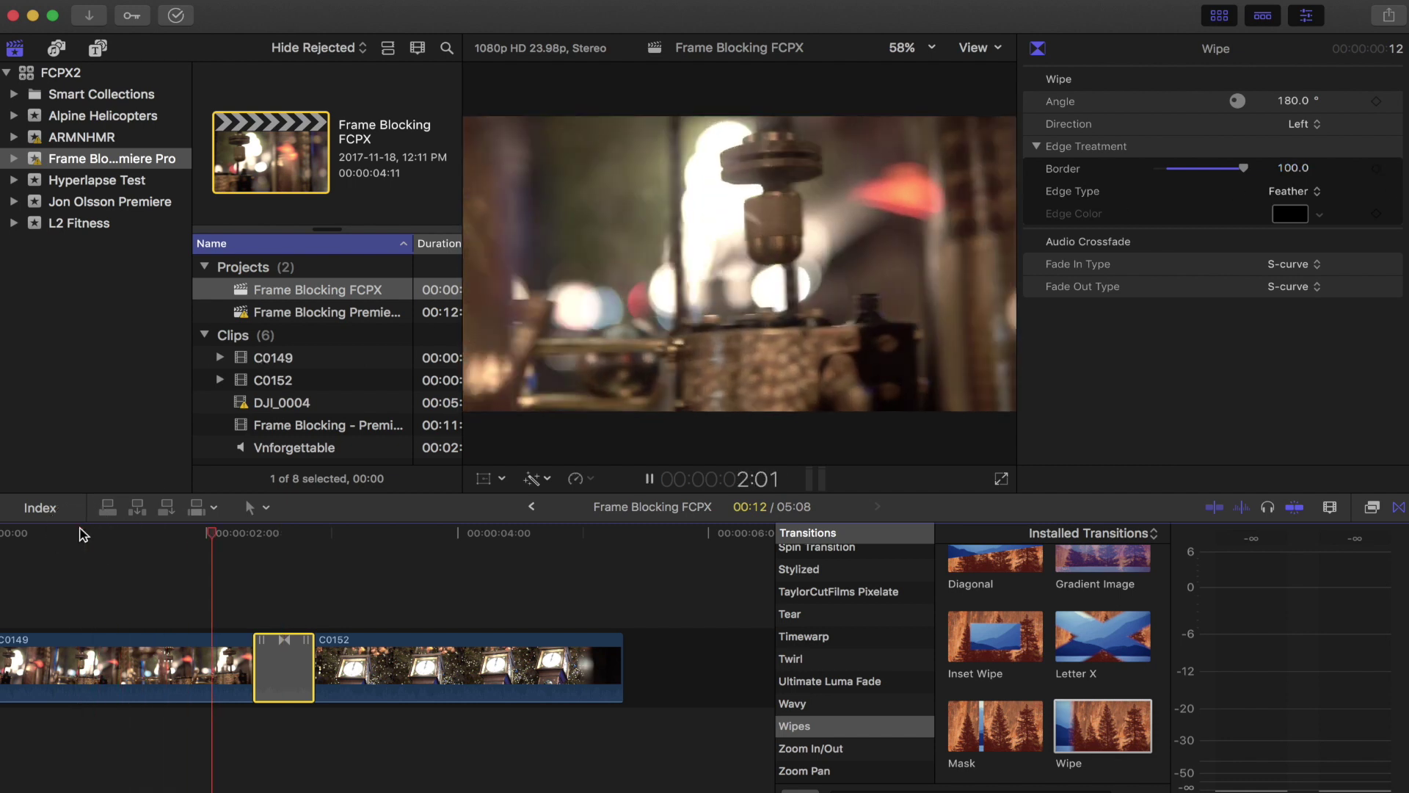
key(space)
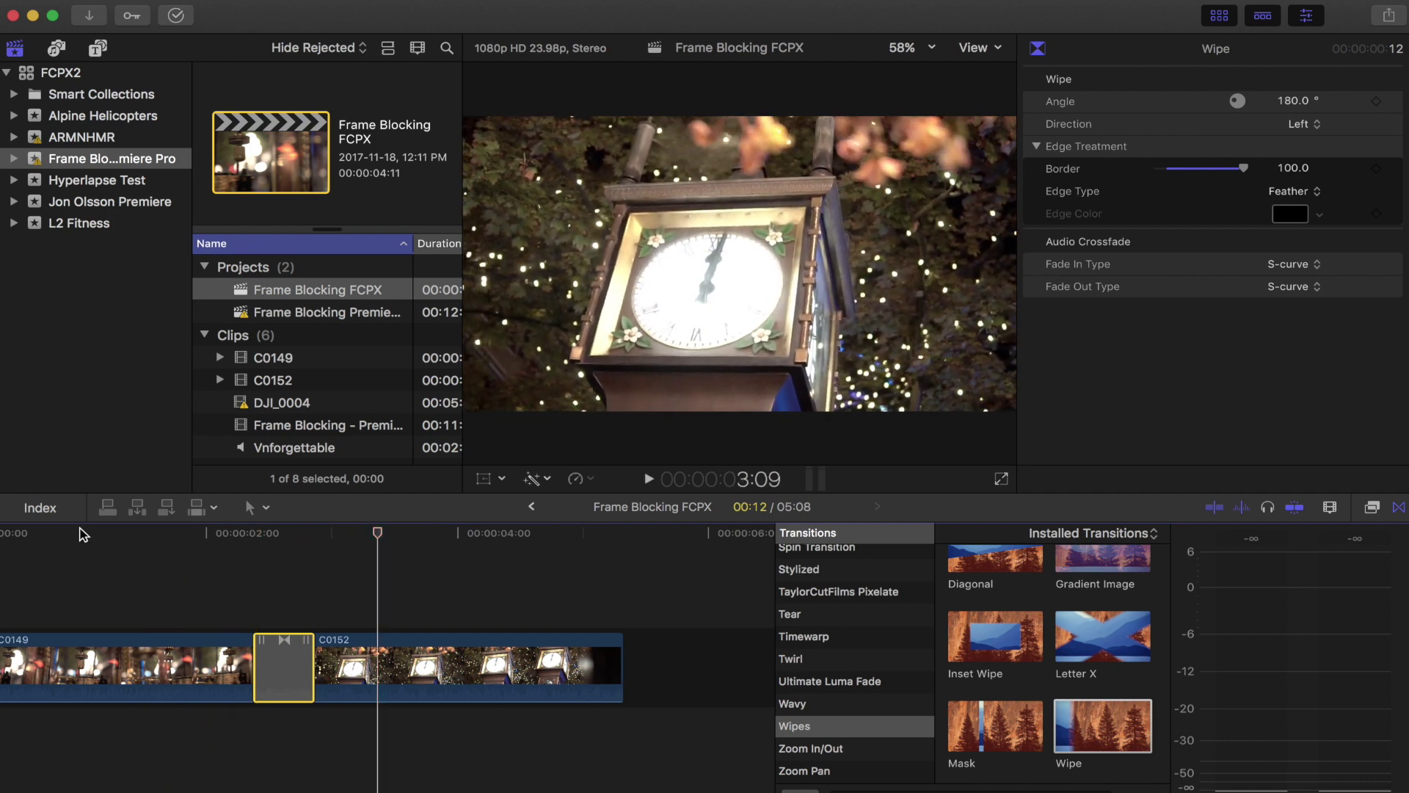
click(233, 536)
click(239, 535)
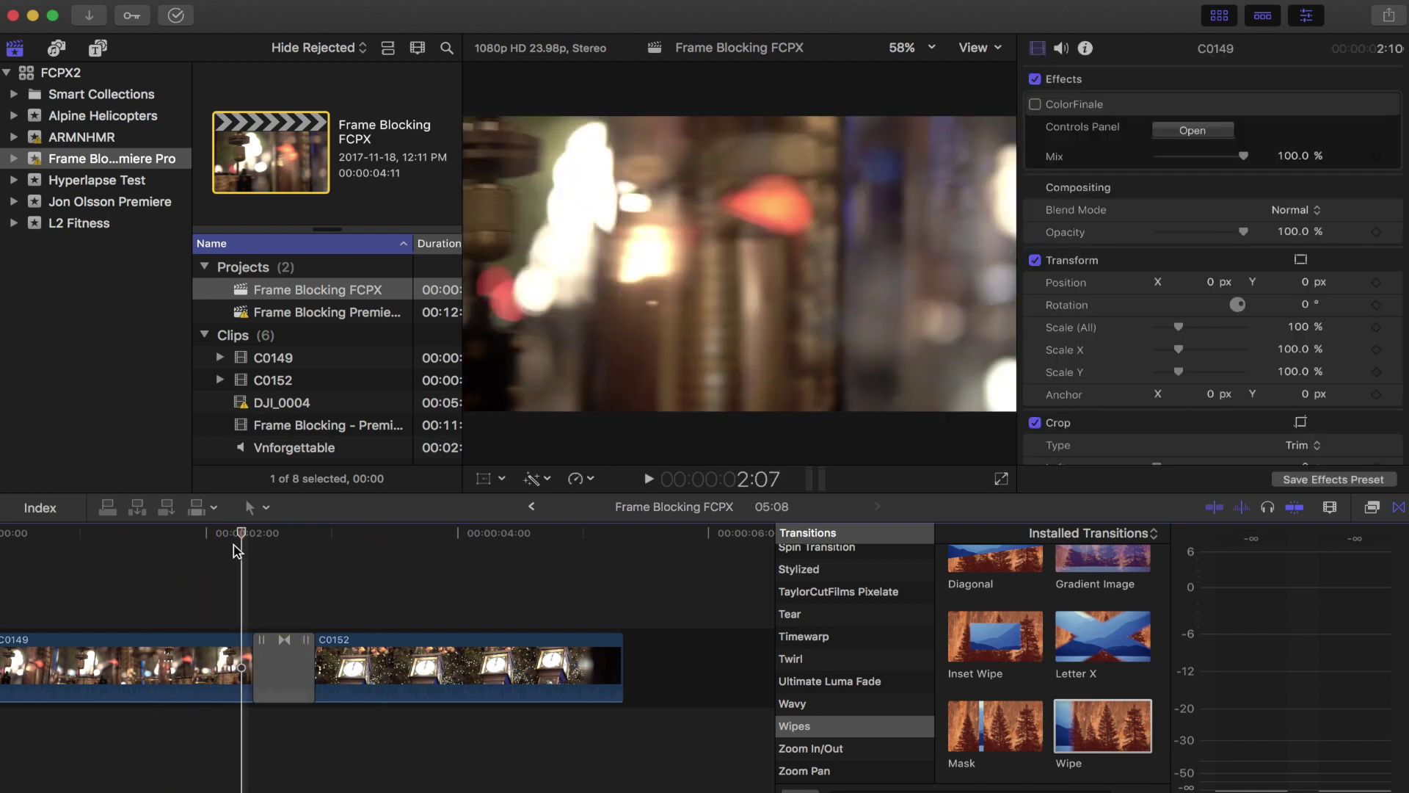
key(l)
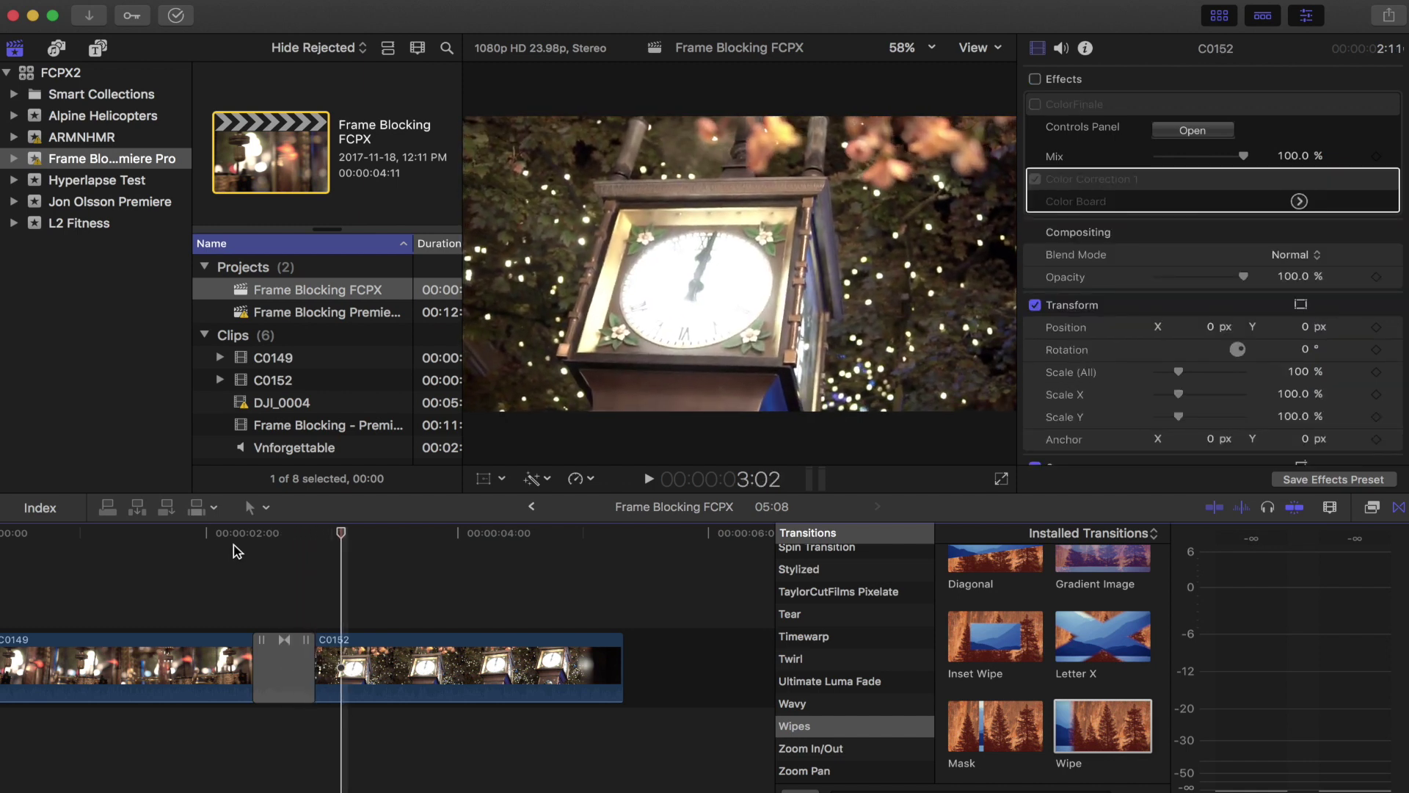
scroll(237, 551, left, 4)
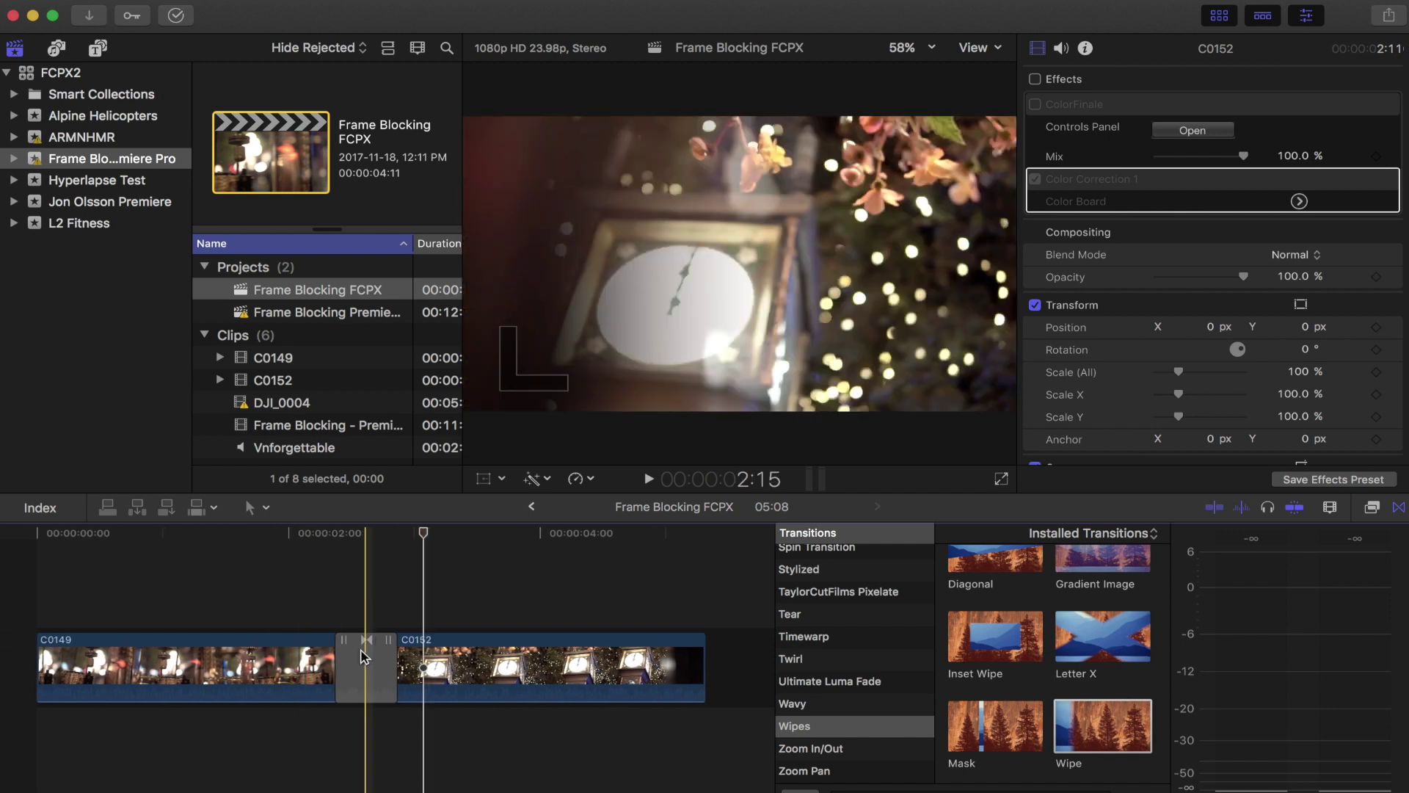
Step: Delete the Wipe, stack C0149 above C0152 at the start, enlarge the viewer, and park at 1:23
click(362, 653)
key(Delete)
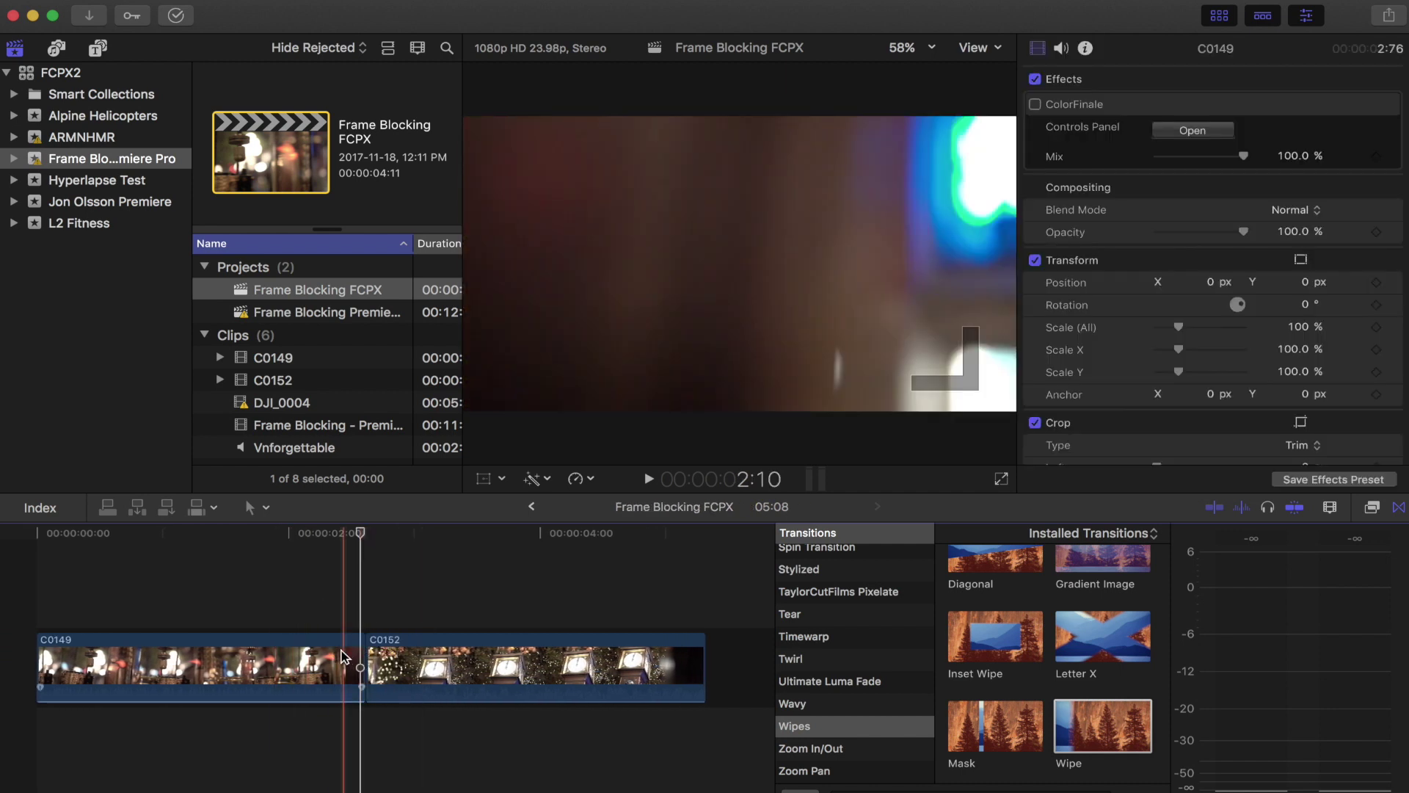
drag(345, 655, 345, 573)
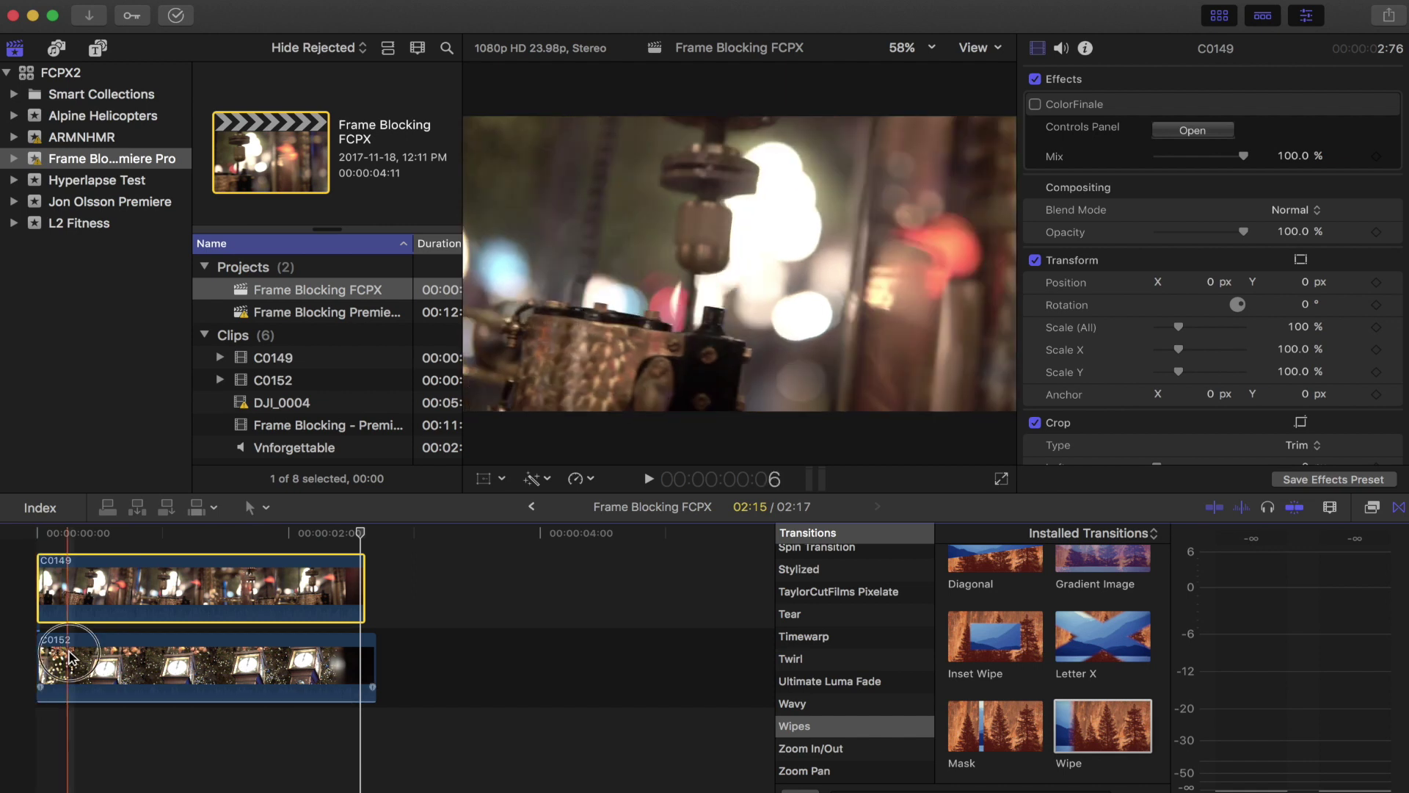
drag(65, 657, 2, 657)
drag(221, 583, 95, 580)
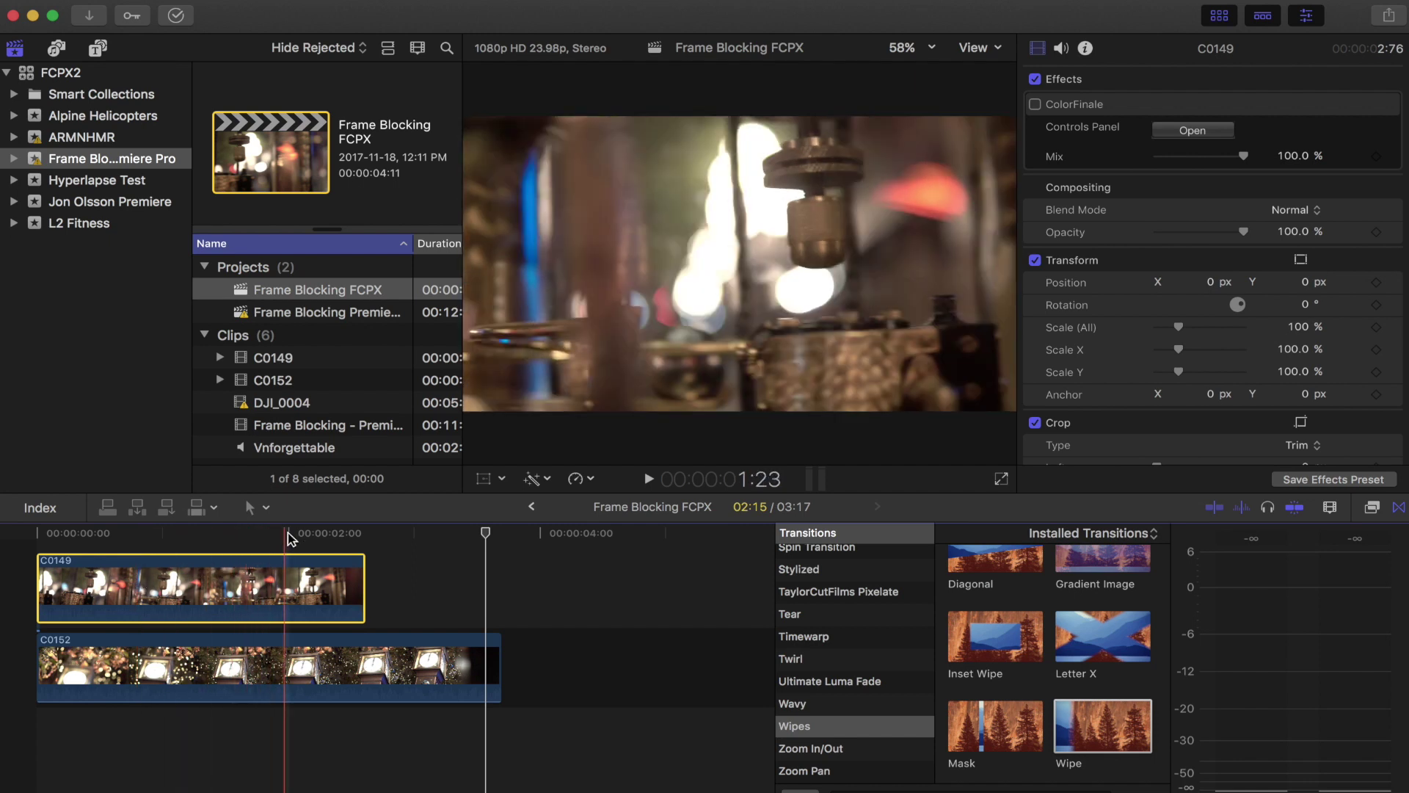
click(1232, 11)
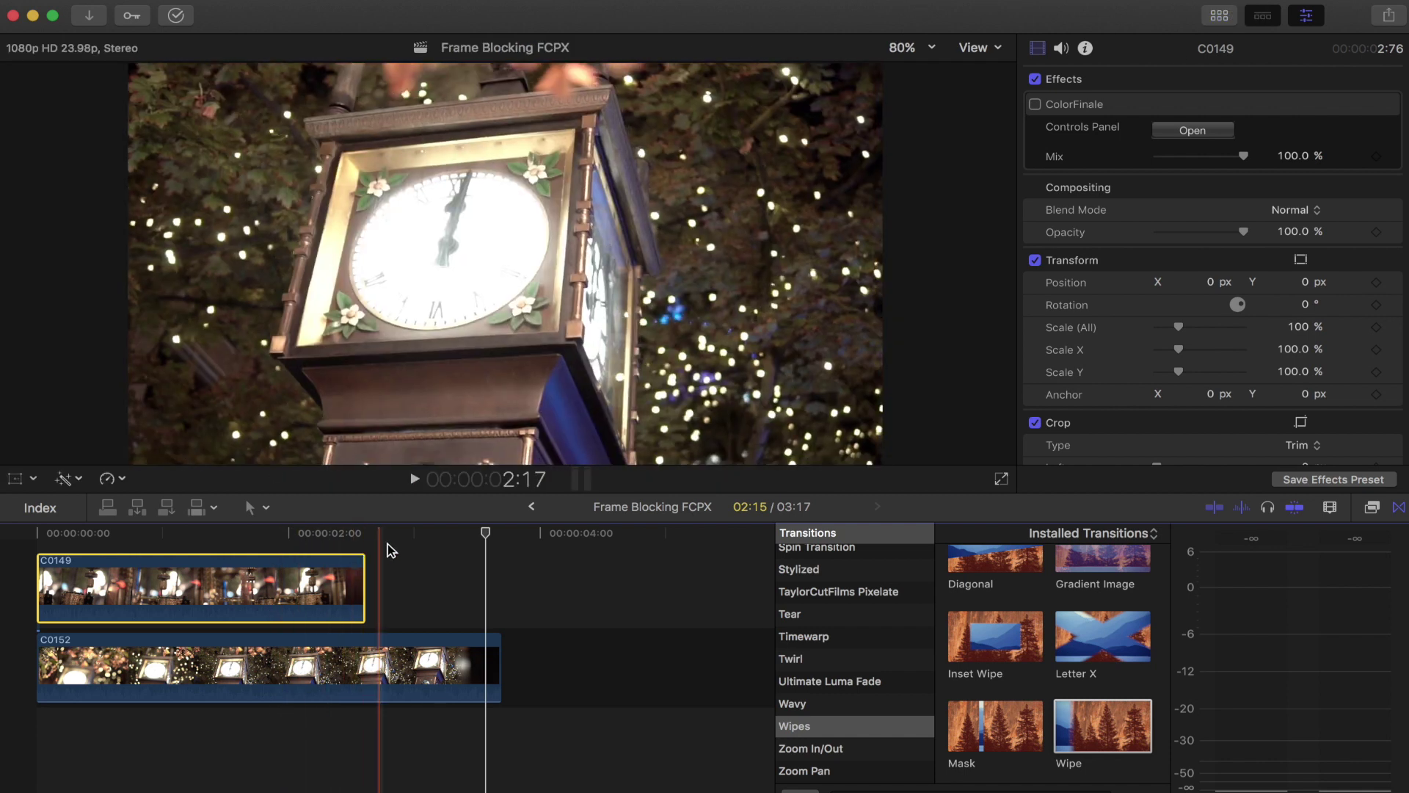
click(287, 543)
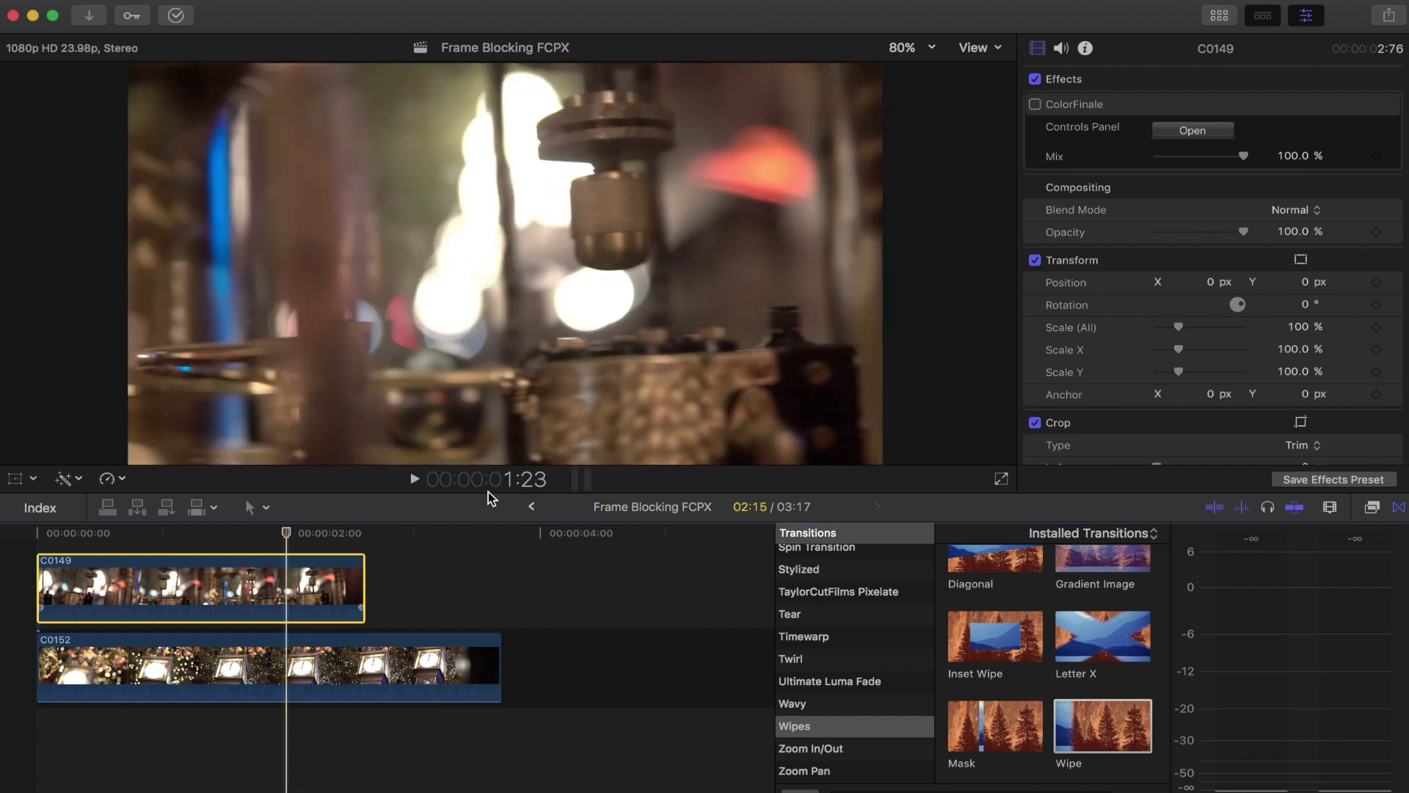
Step: Apply Draw Mask from the Masks effects to C0149 and set the viewer zoom to 50%
click(1370, 509)
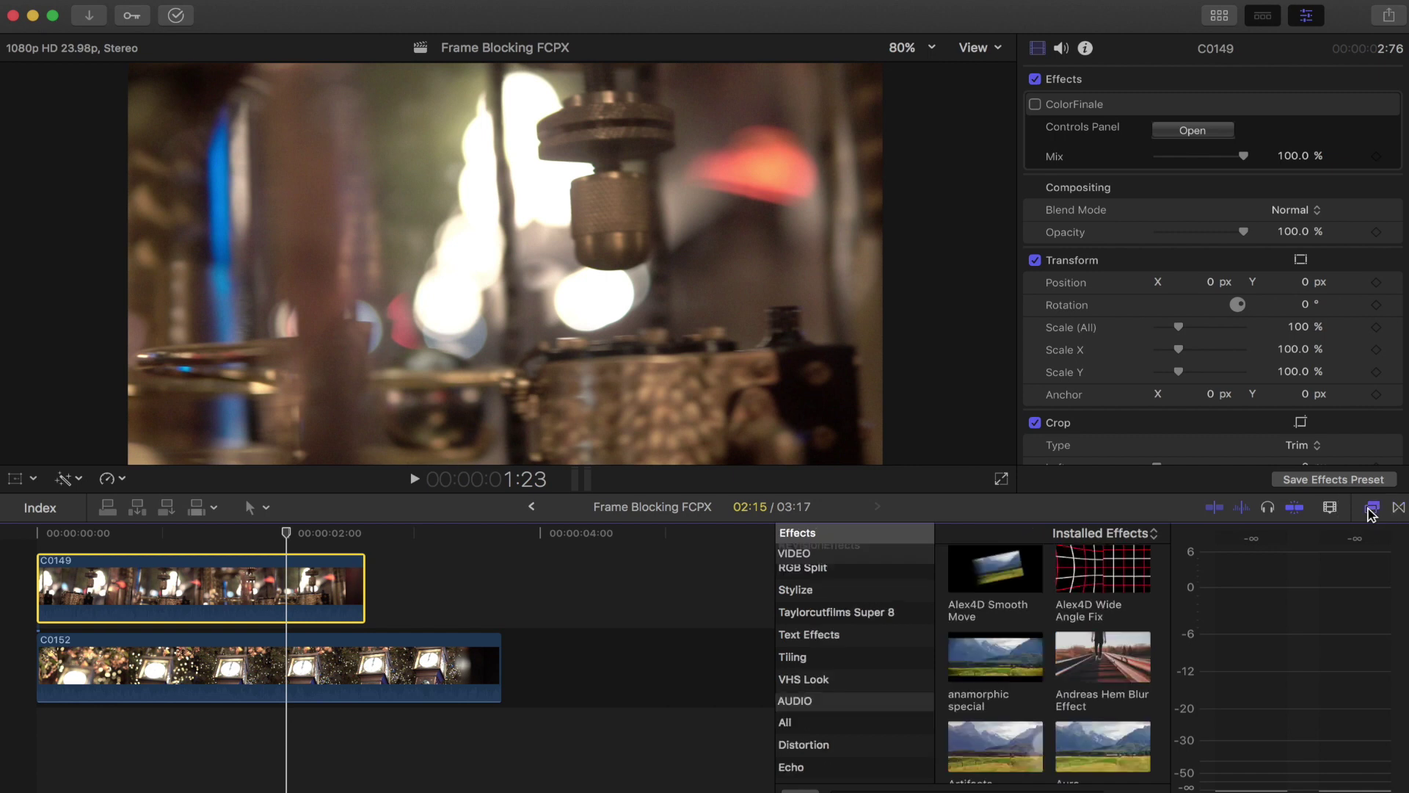
scroll(866, 697, up, 5)
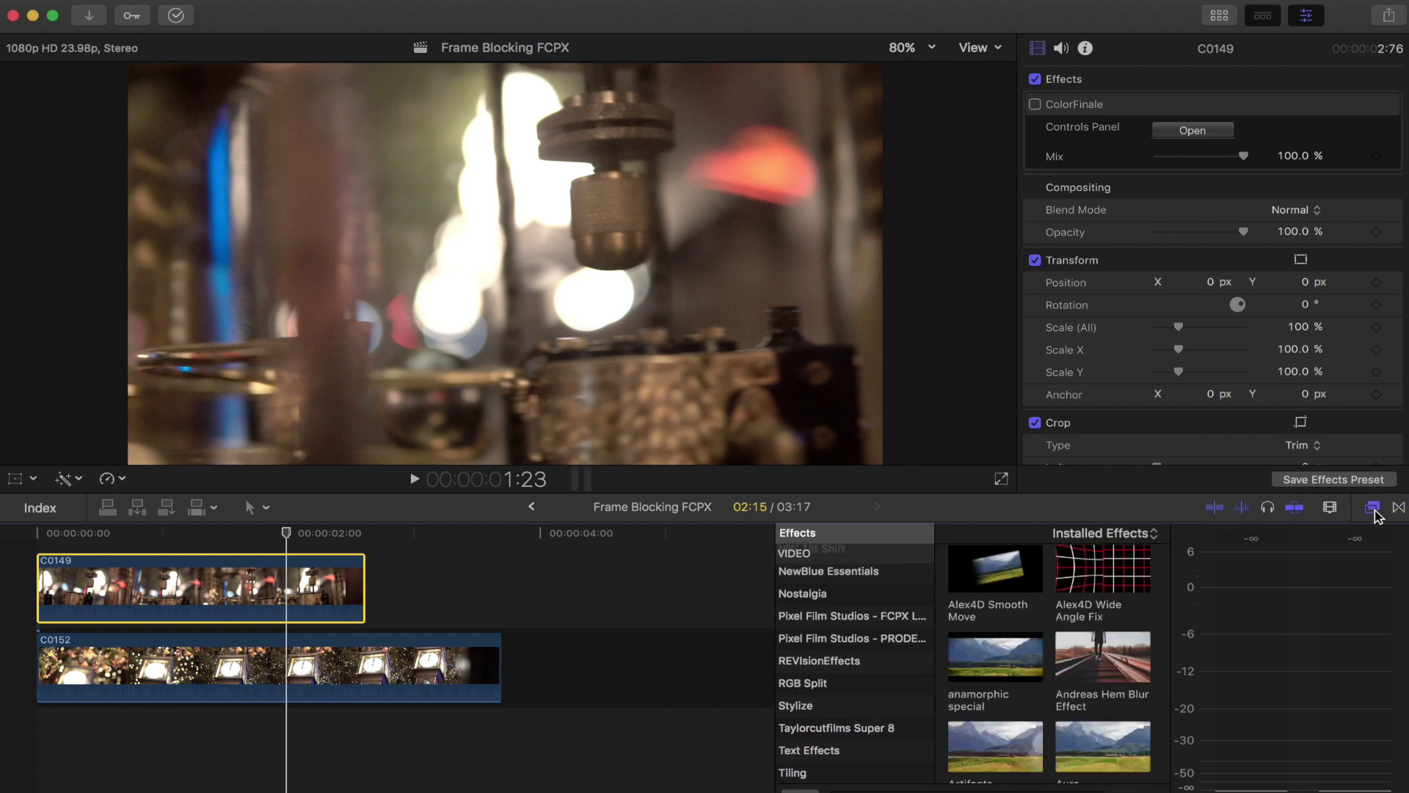
scroll(899, 668, up, 7)
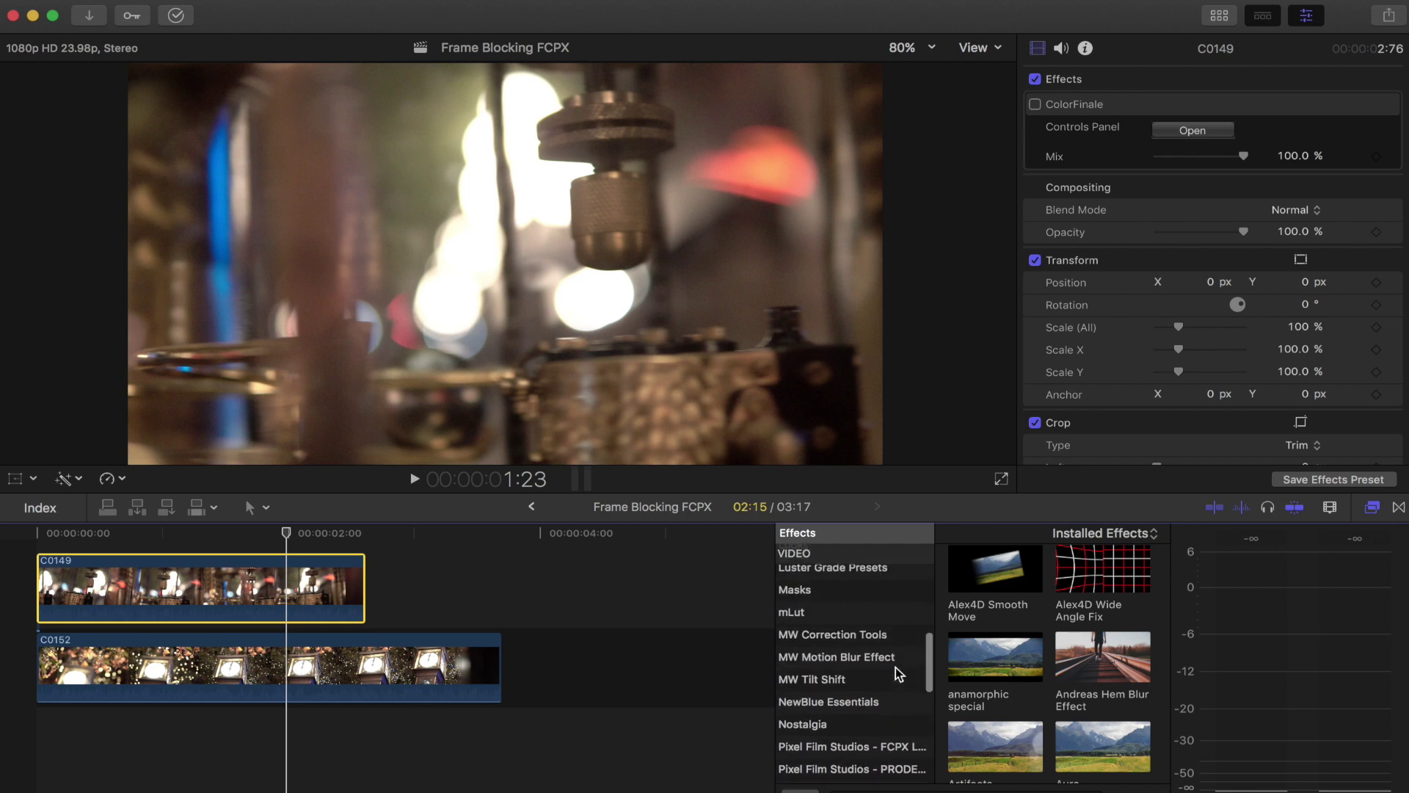
click(824, 625)
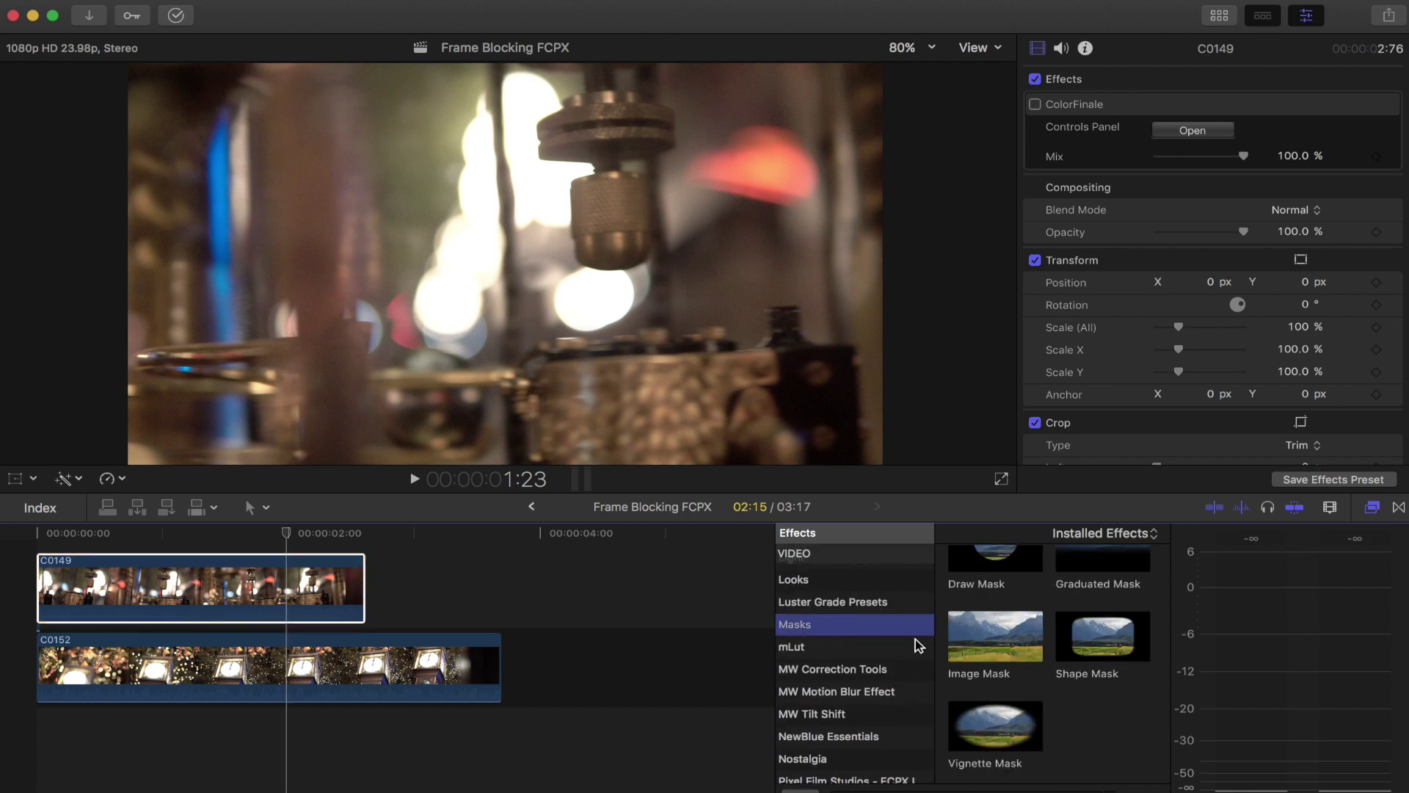
scroll(976, 631, up, 1)
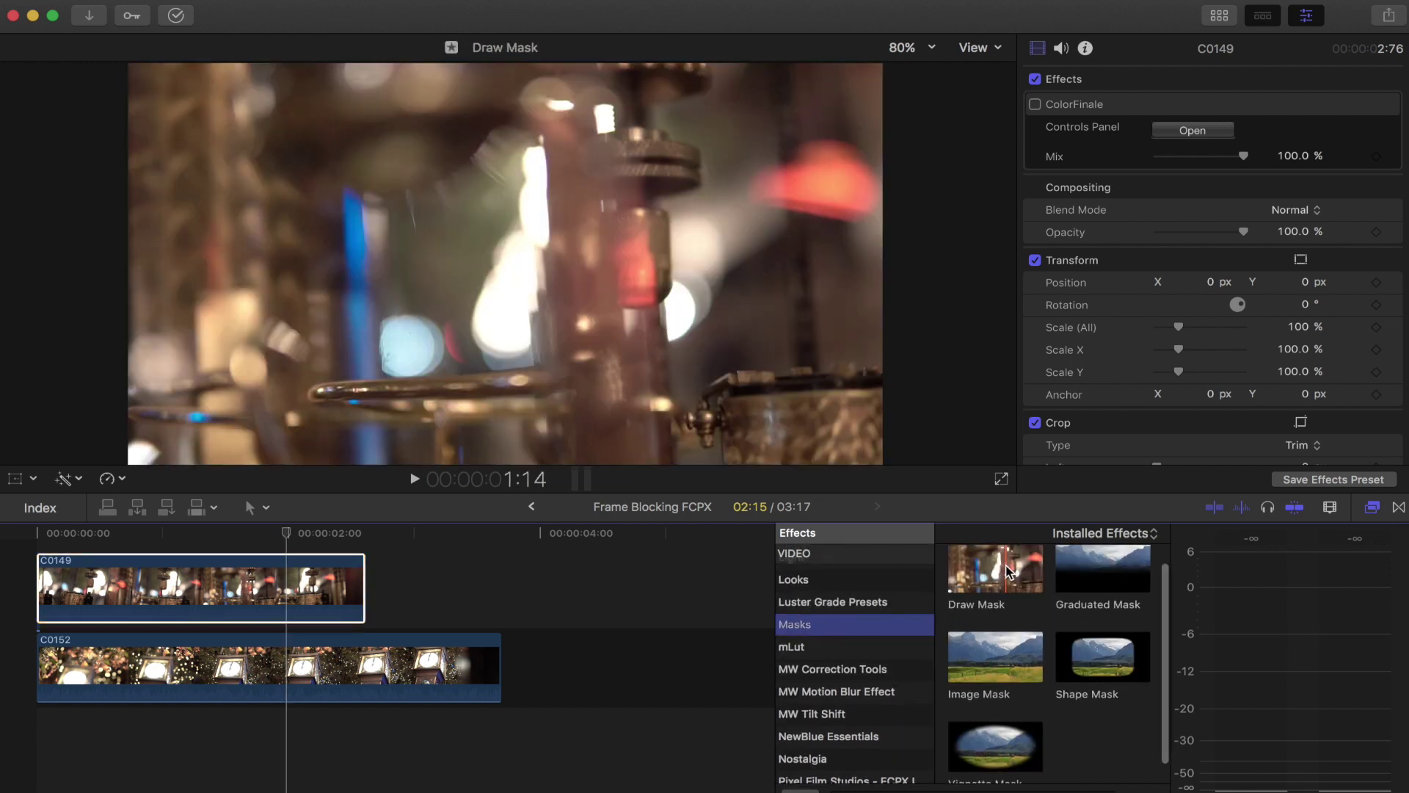
mouse_move(1009, 571)
mouse_down()
mouse_move(698, 582)
mouse_move(314, 566)
mouse_move(339, 583)
mouse_up()
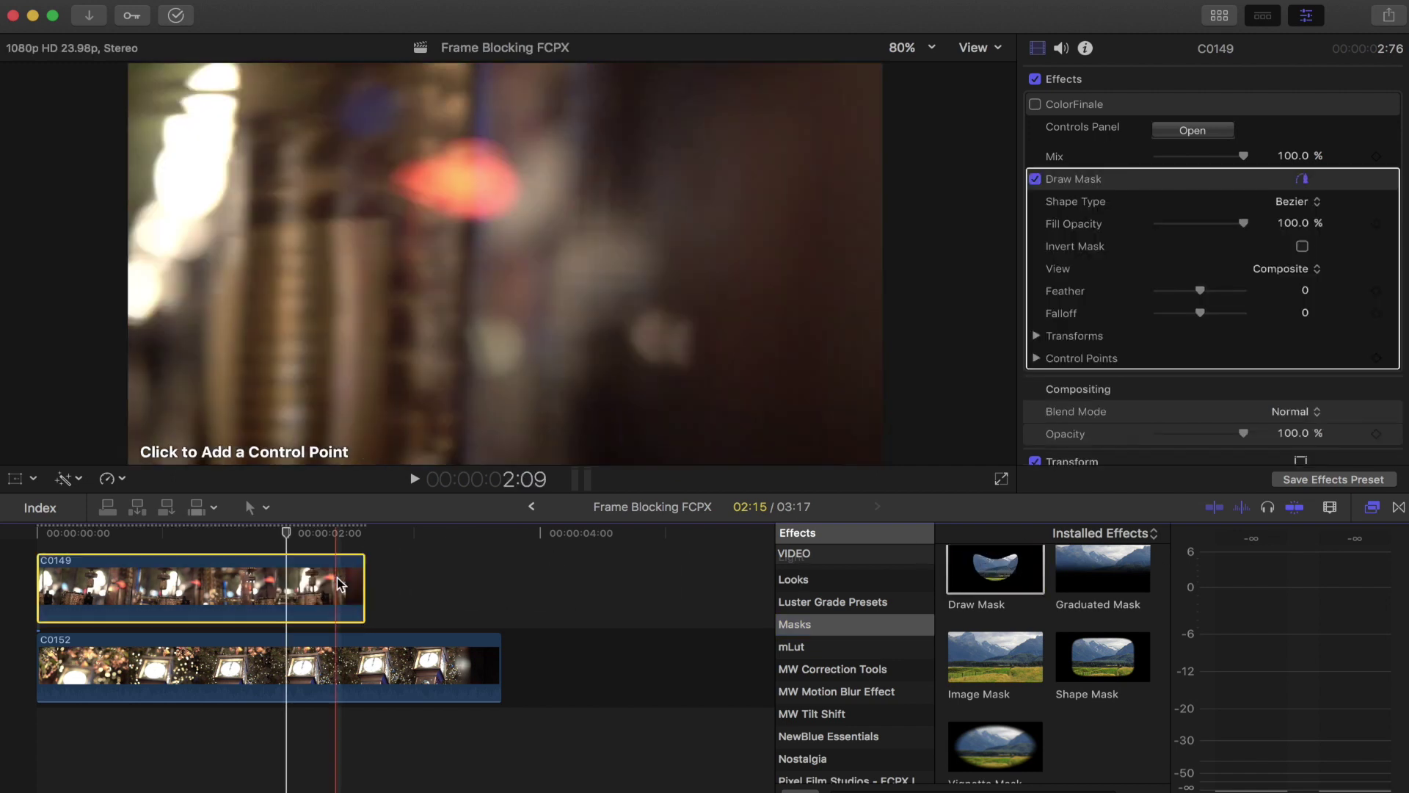
click(910, 48)
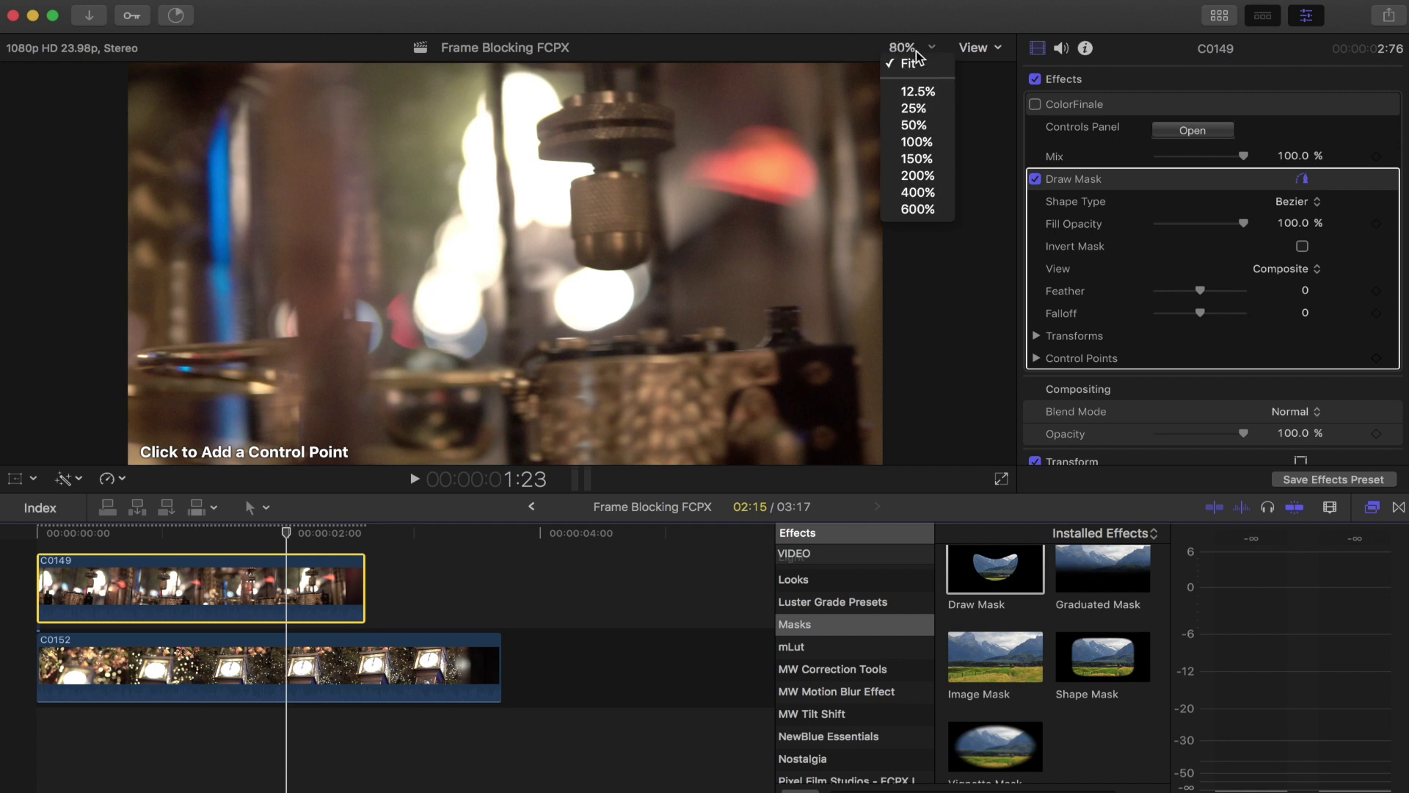
click(941, 125)
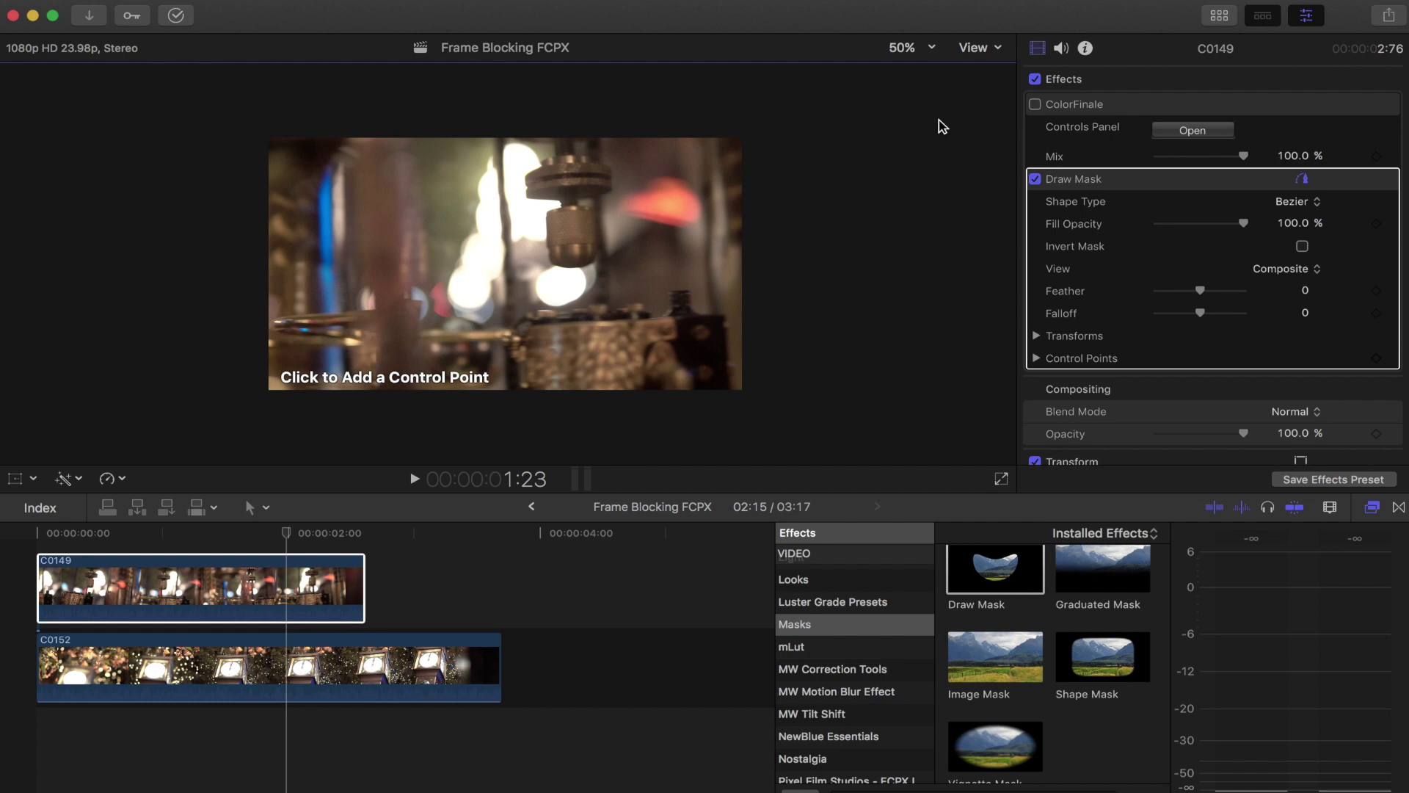
Step: At about 2:05, draw a closed four-point mask on C0149 around the frame's right edge
click(330, 587)
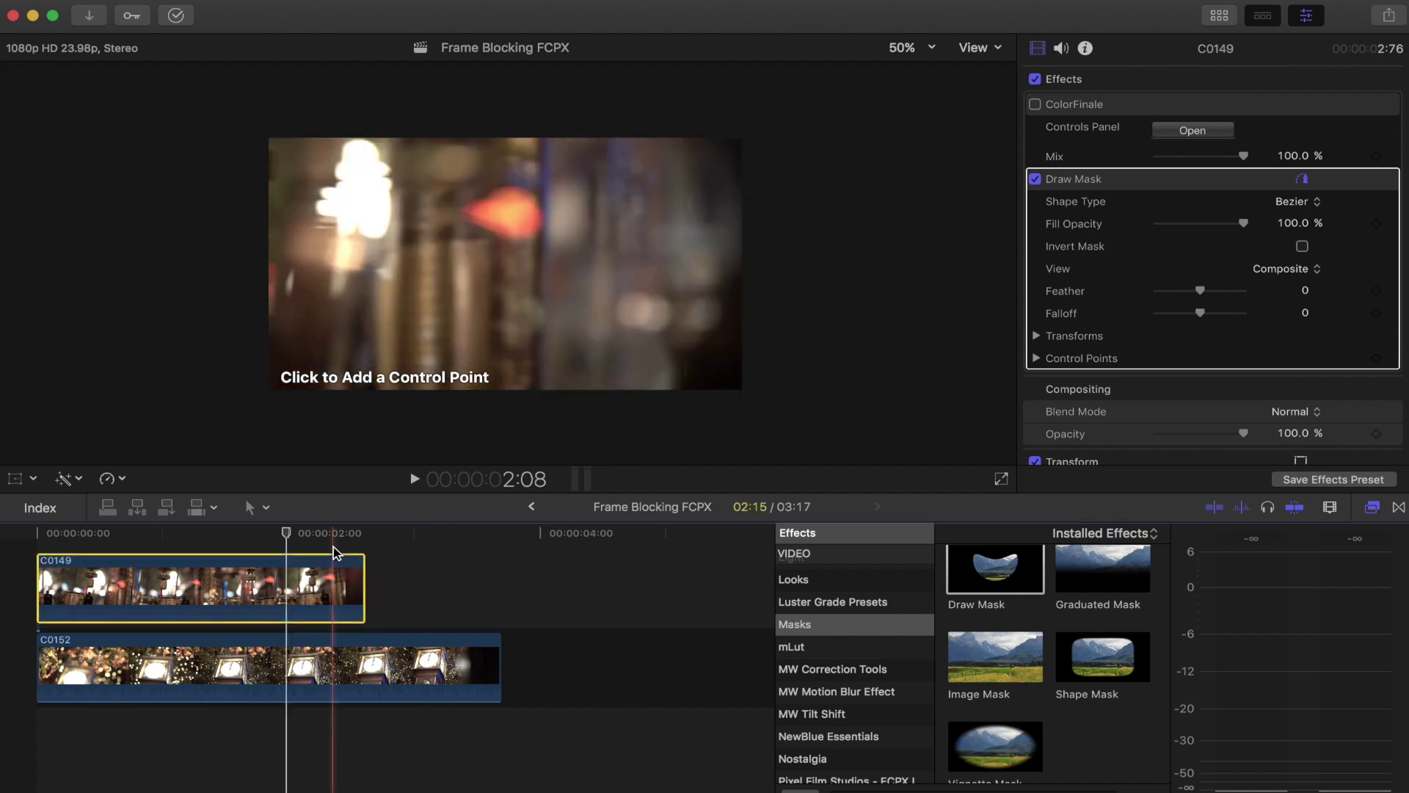
drag(287, 539, 321, 537)
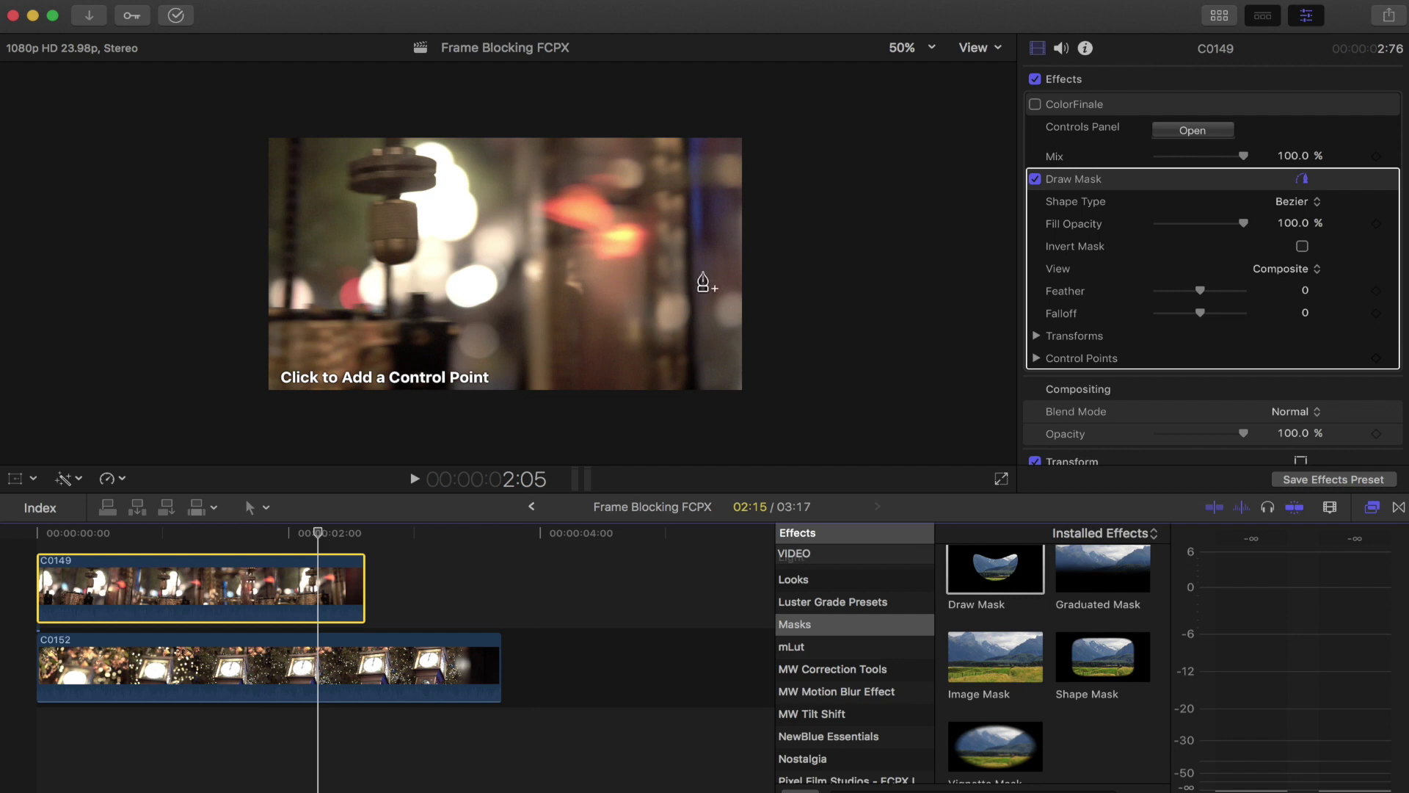
click(708, 114)
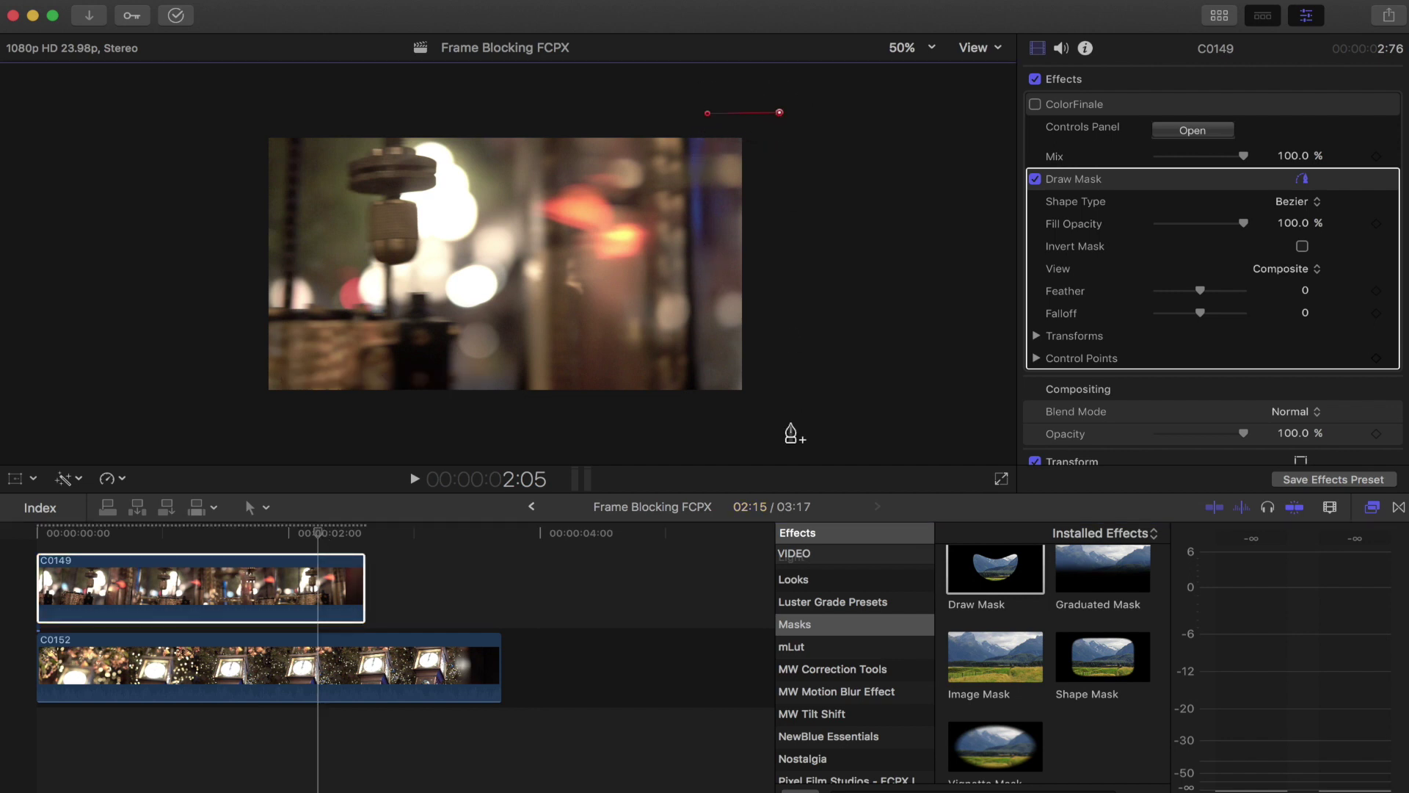
click(778, 408)
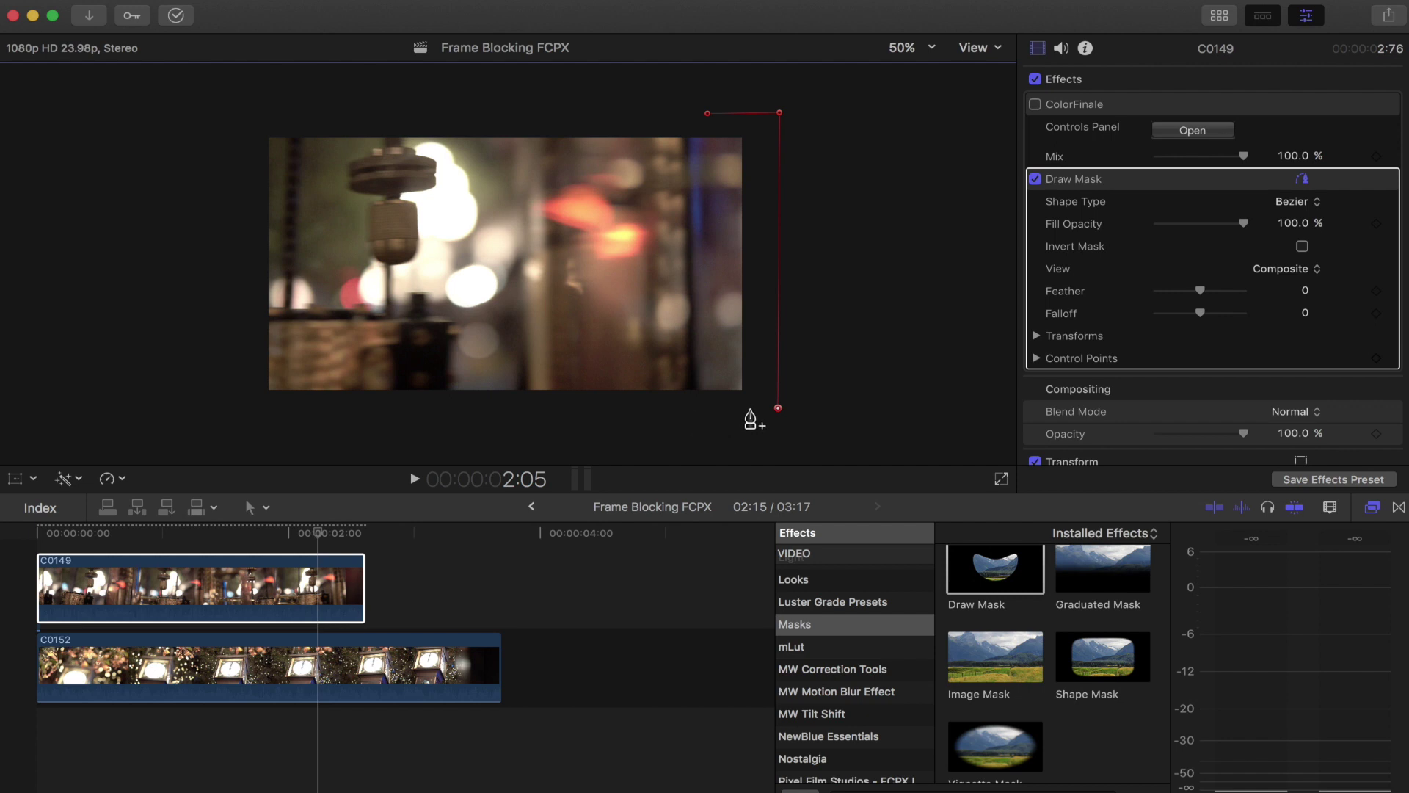
click(742, 409)
click(707, 114)
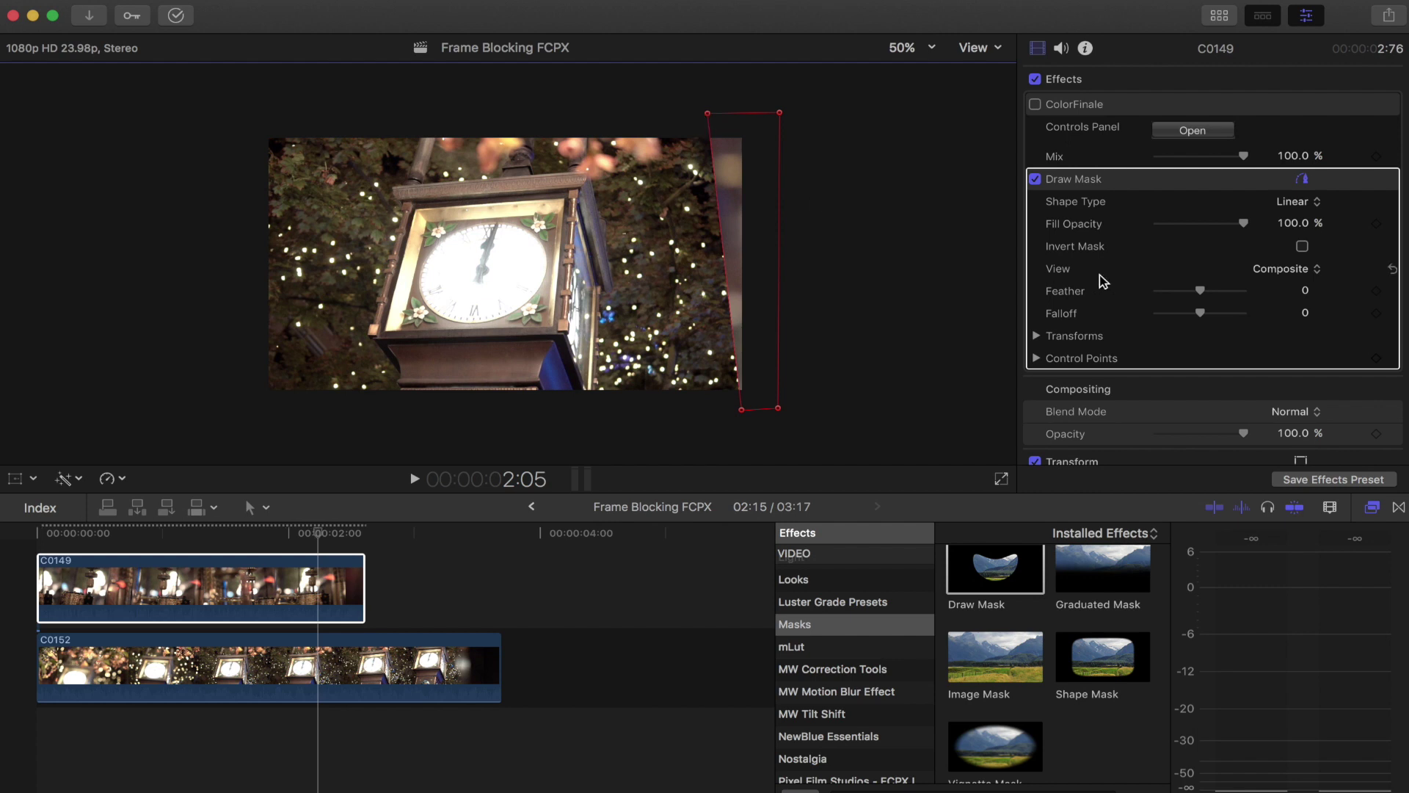
Step: Invert the mask and move its left corners right to narrow it into a thin strip
click(1303, 246)
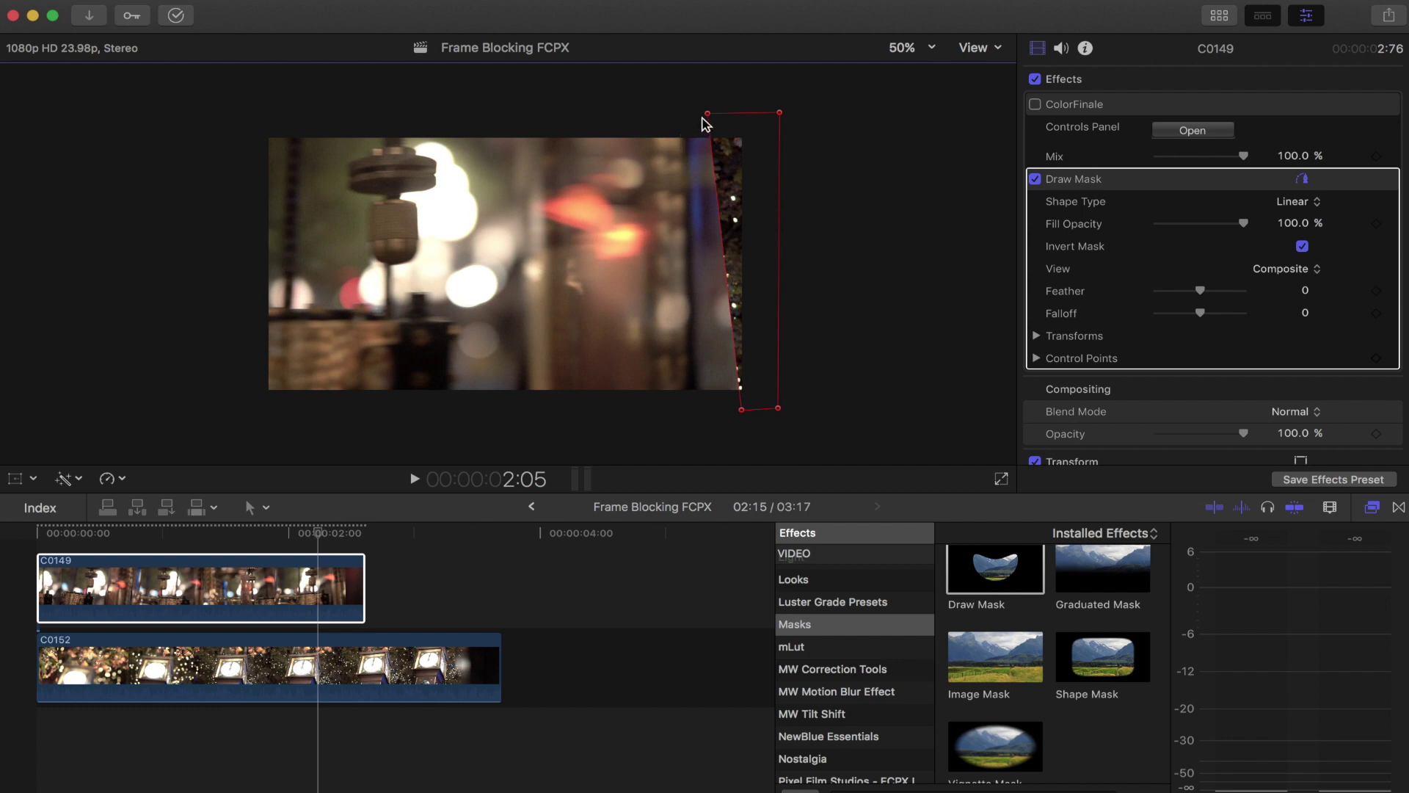
drag(707, 114, 752, 120)
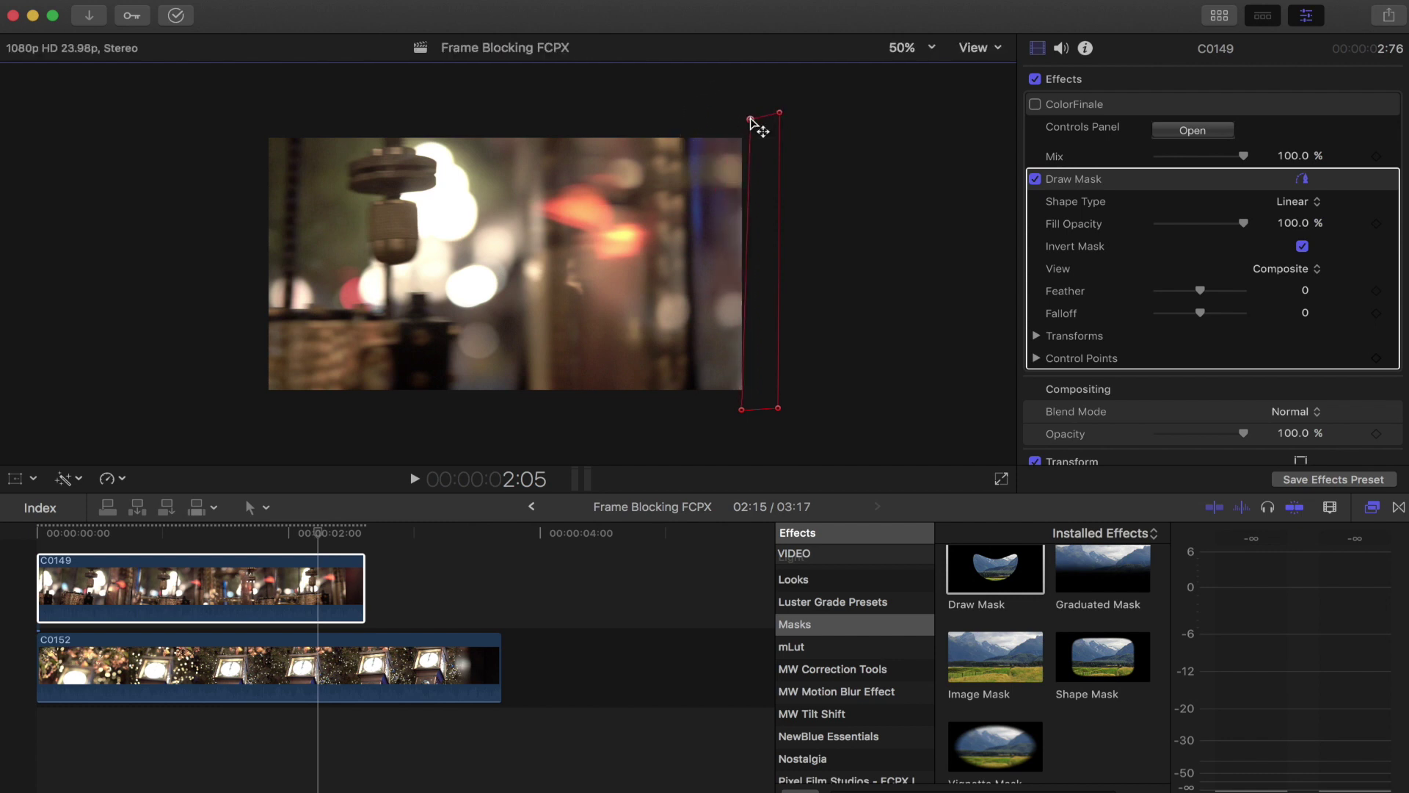
drag(741, 411, 752, 414)
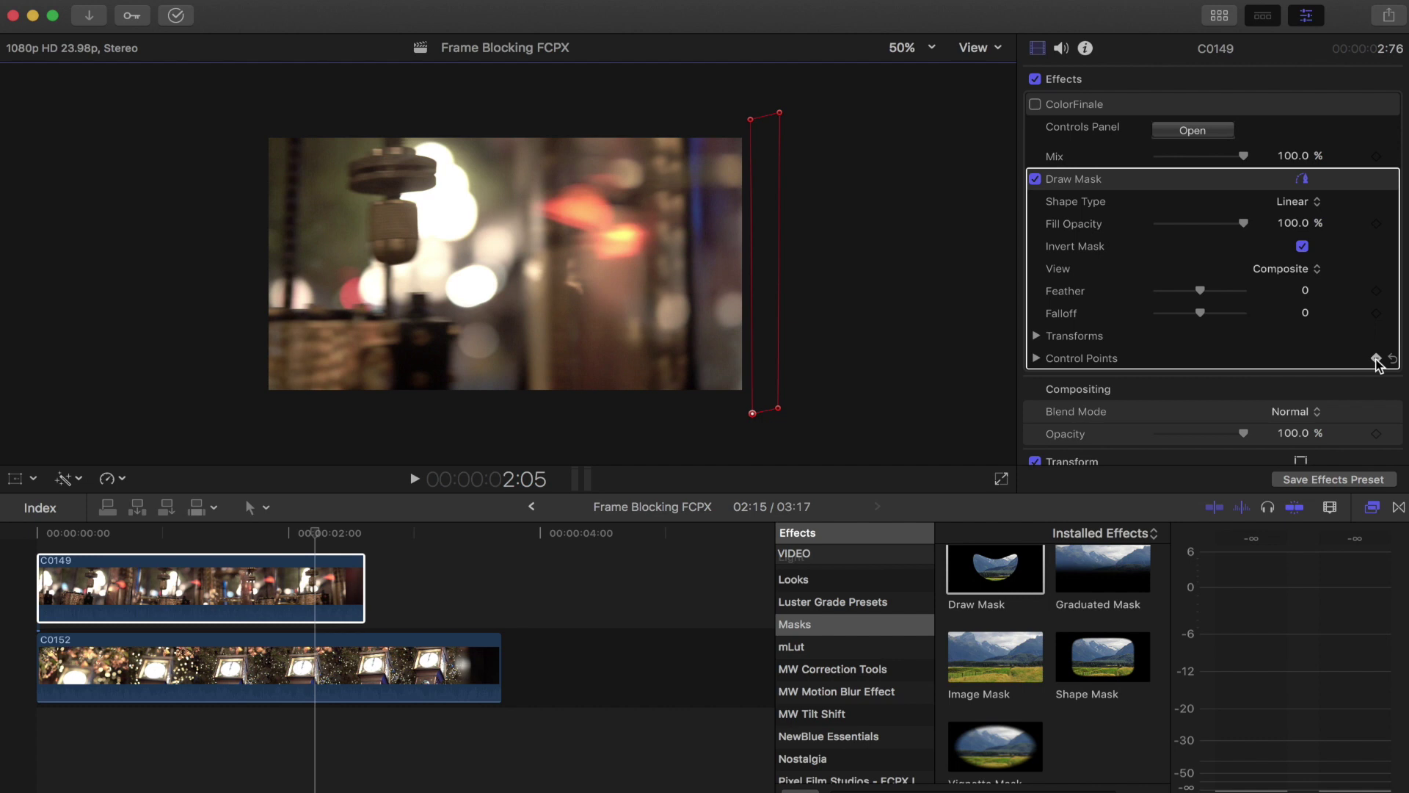
Step: Frame by frame, keyframe the mask's left corners sweeping left until the C0152 clock shot is revealed
key(Right)
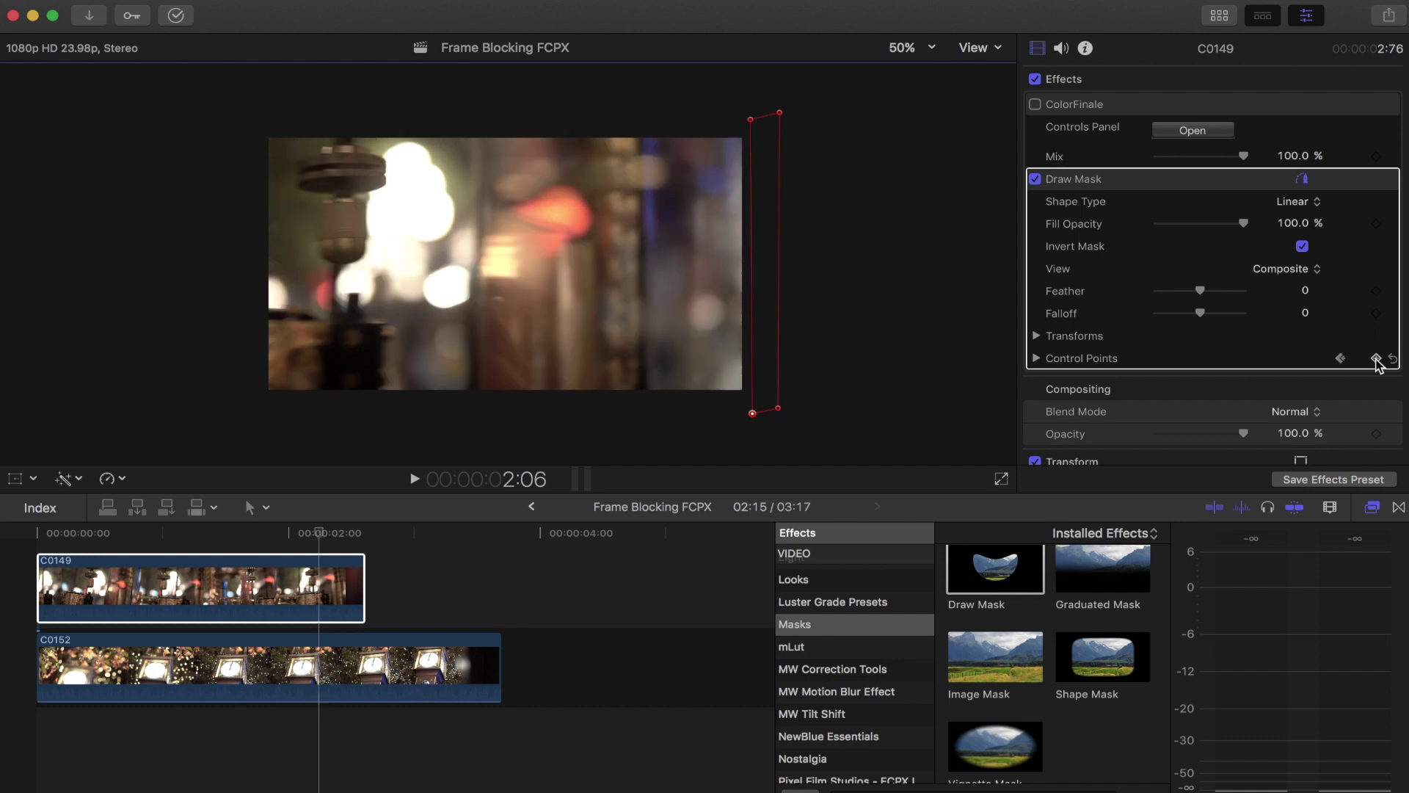
key(Right)
key(Right)
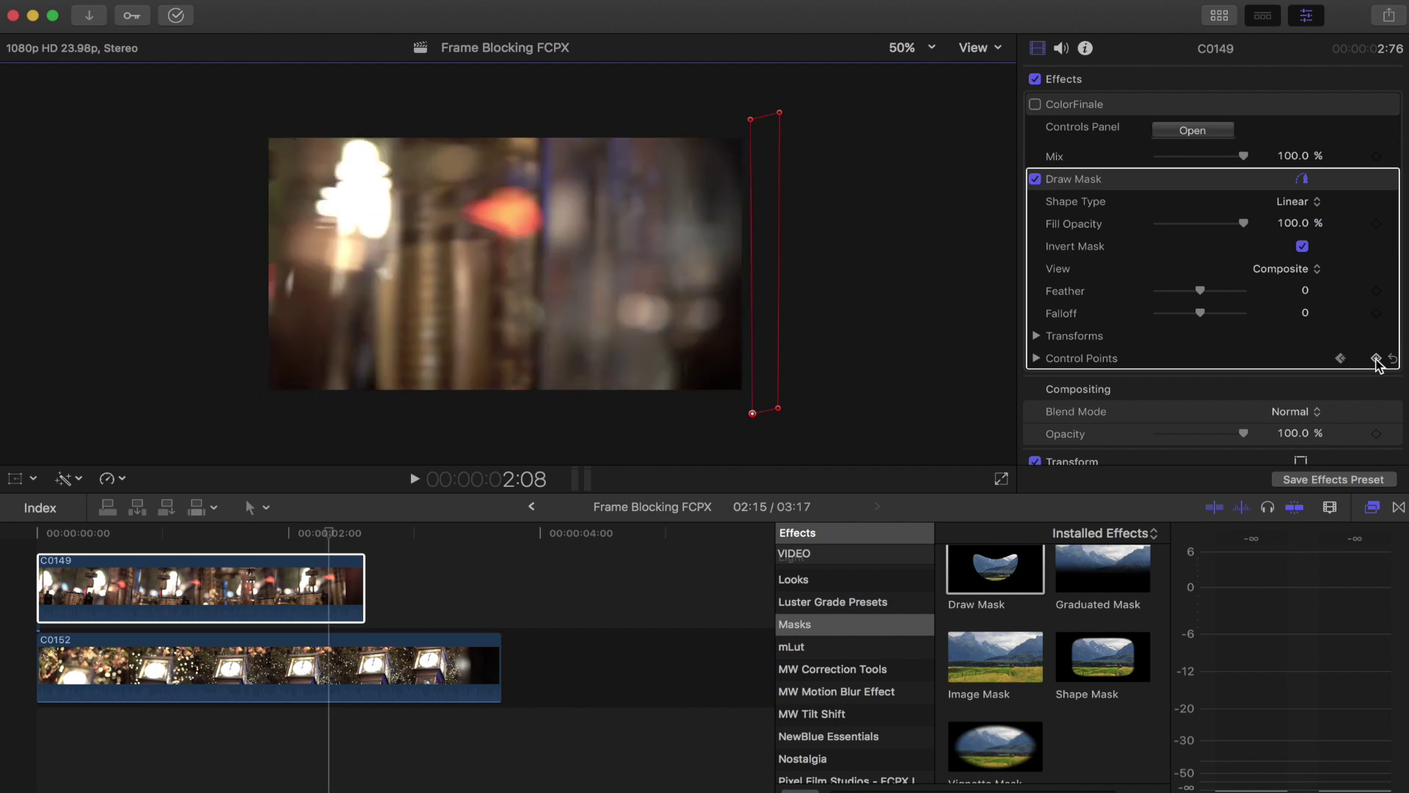
key(Right)
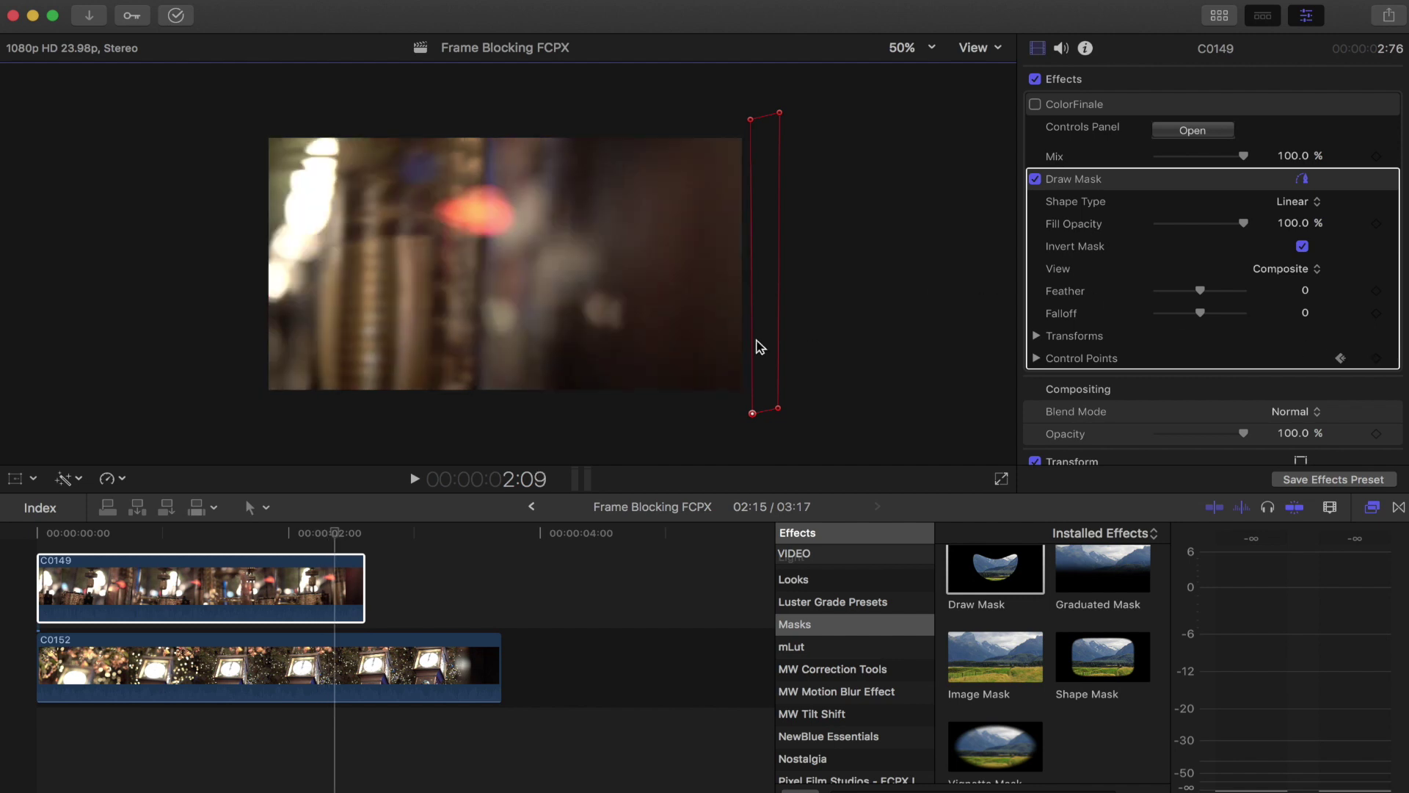
click(749, 412)
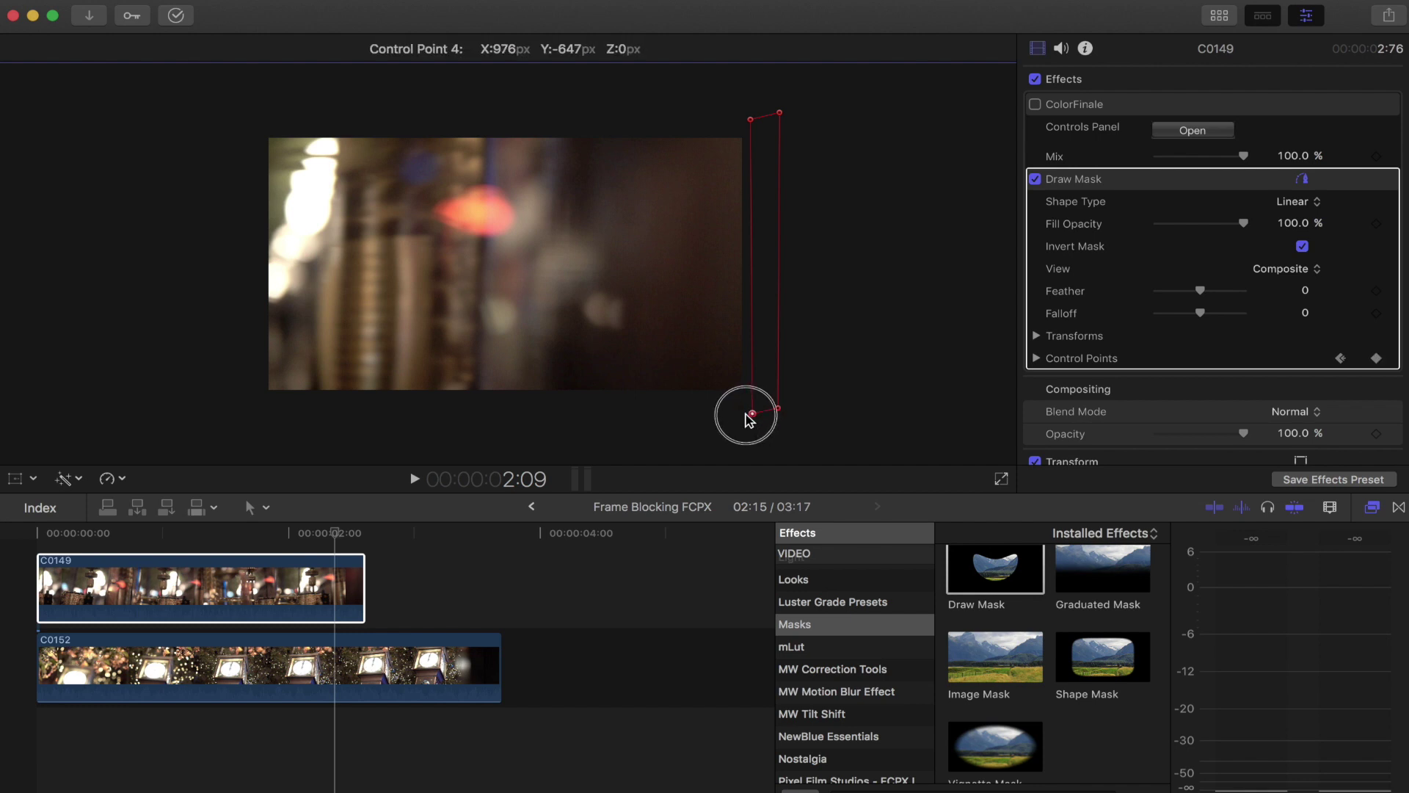
drag(747, 415, 743, 416)
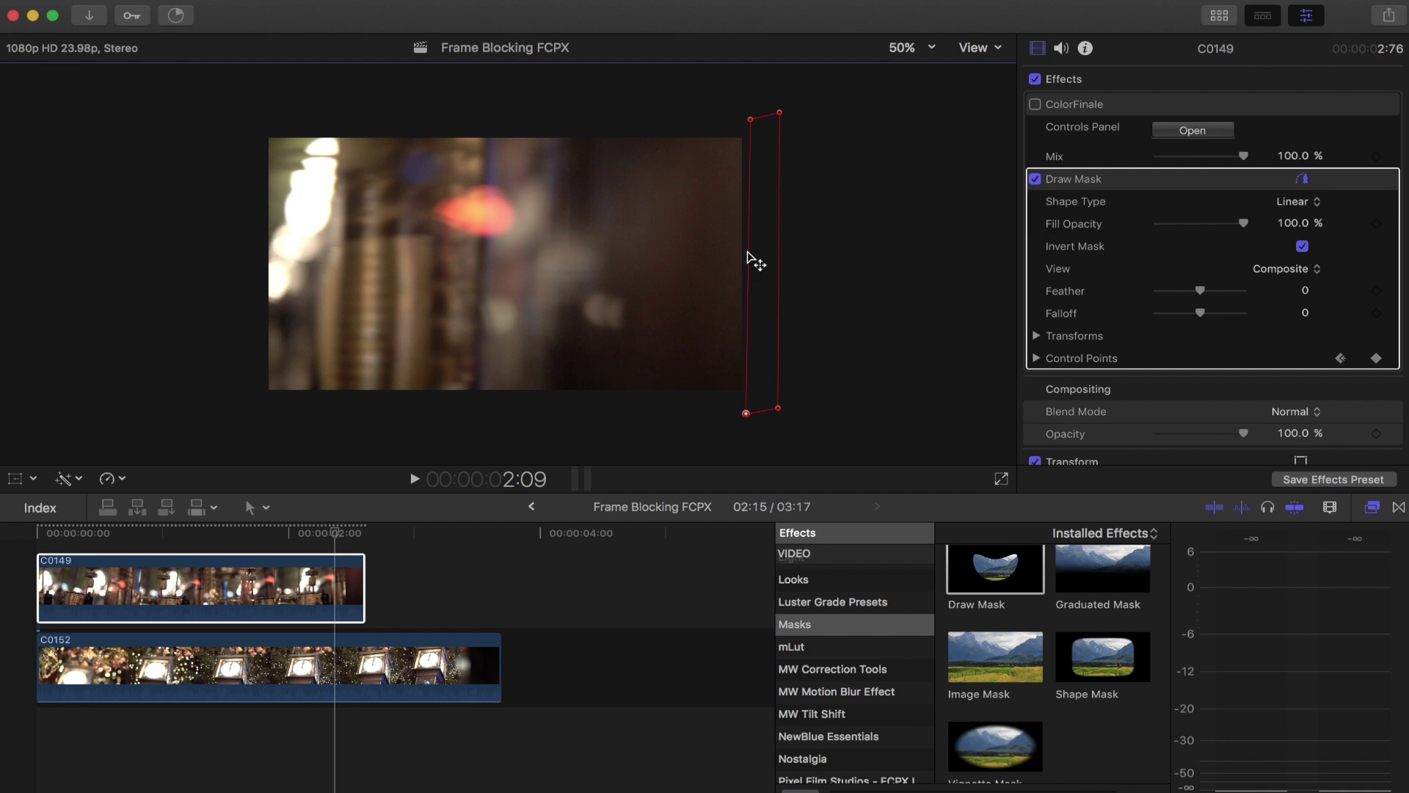
drag(746, 257, 466, 246)
key(Right)
key(Right)
key(Right)
key(Right)
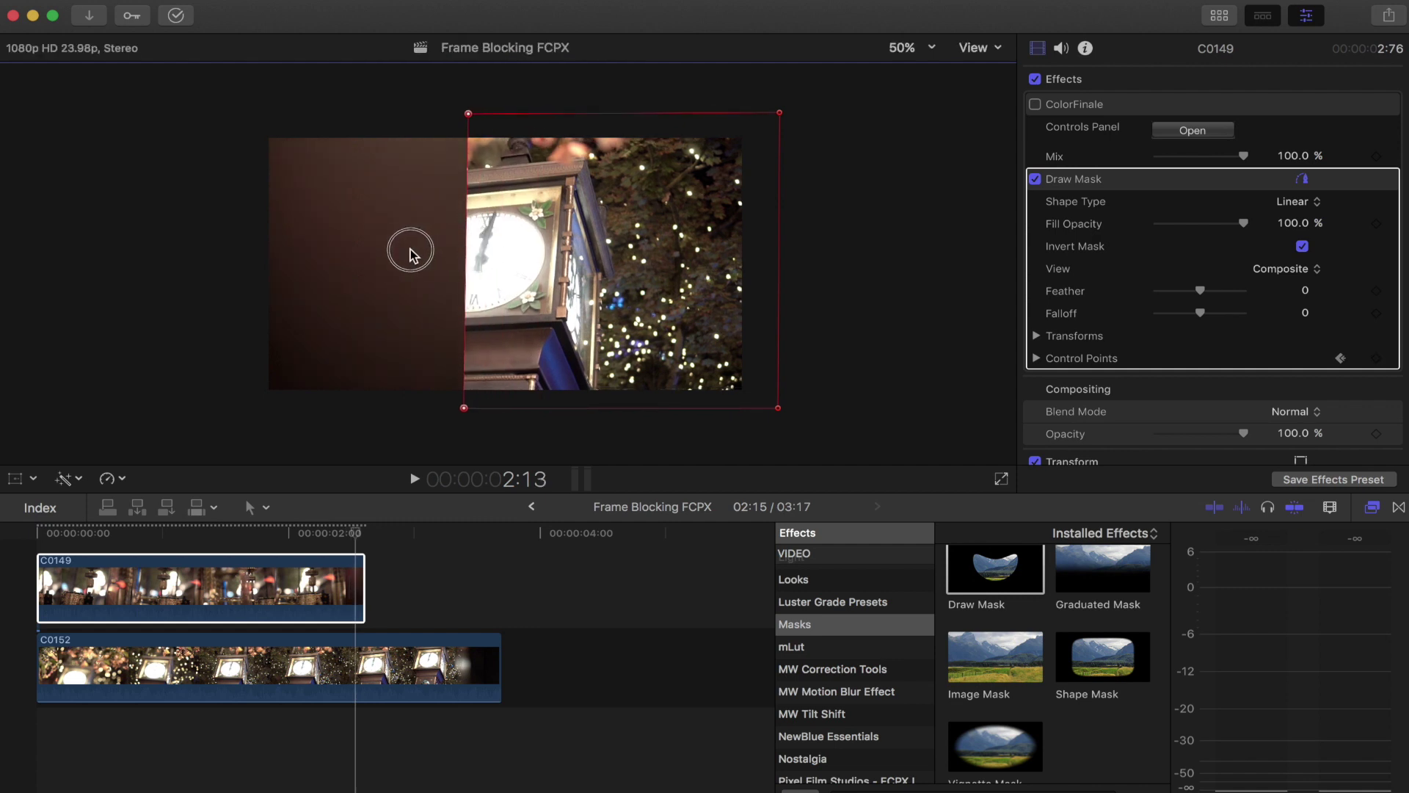
drag(465, 256, 317, 264)
key(Right)
key(Right)
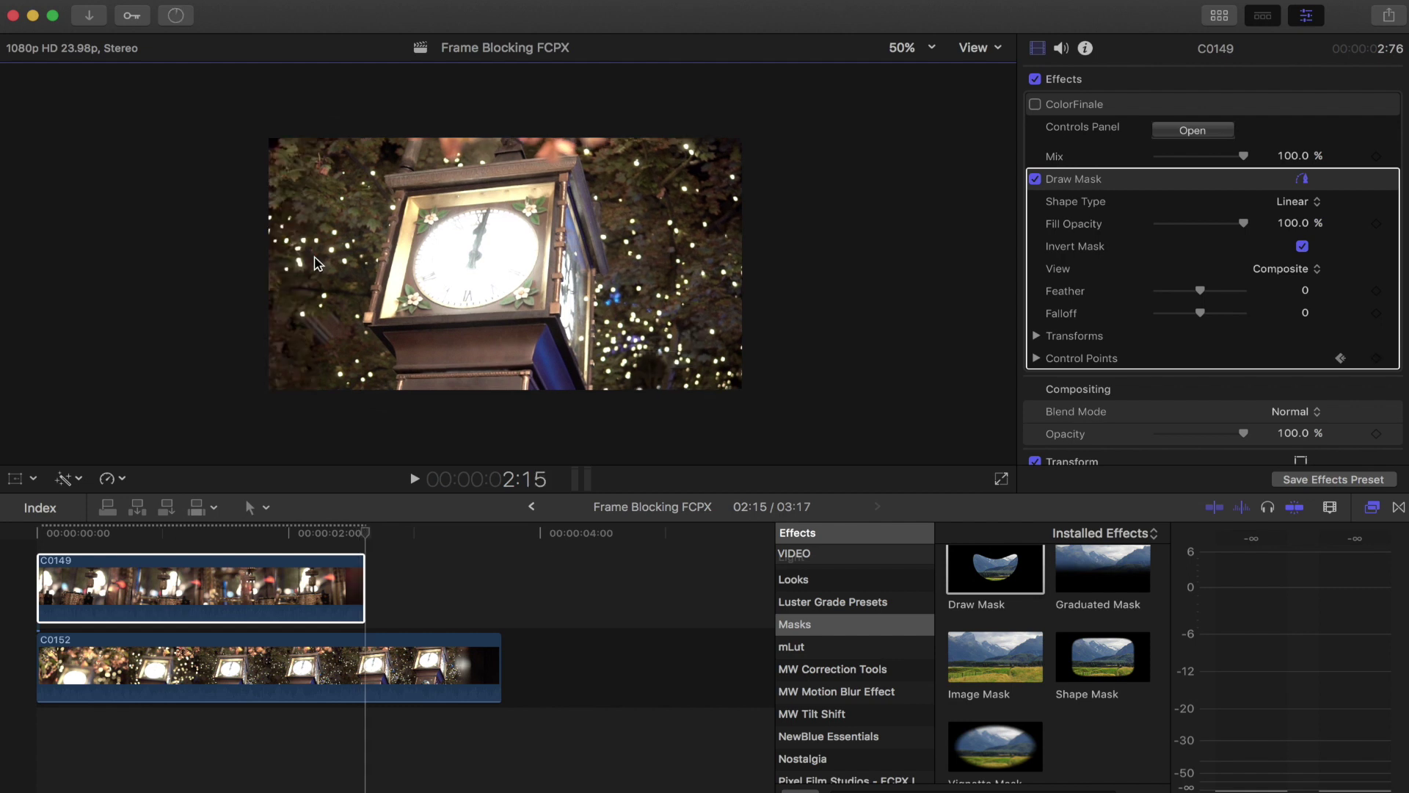
Step: Back at 2:08, try Bezier and B-Spline, then settle on Linear as the mask shape type
key(Left)
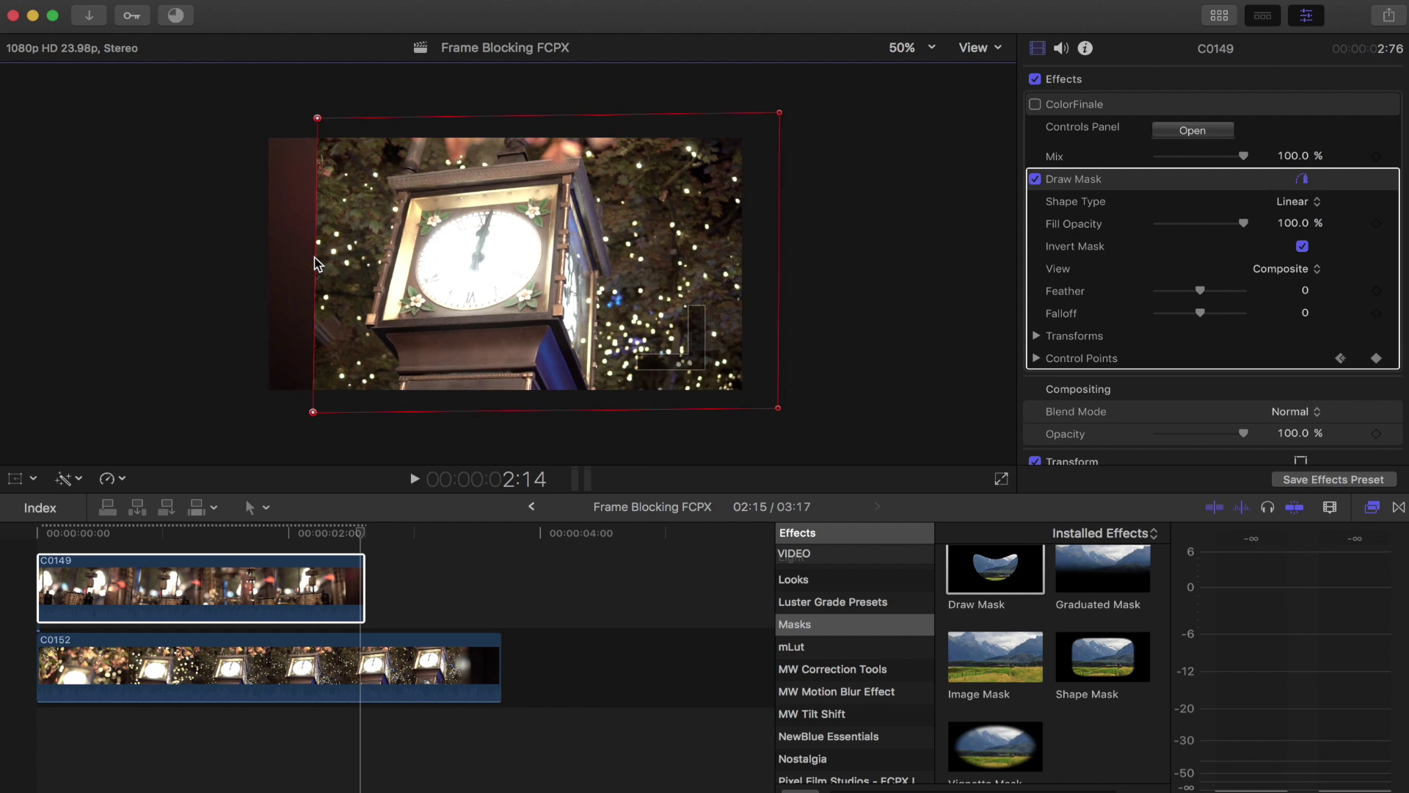
key(Left)
key(Left)
key(Left)
key(Left)
key(Left)
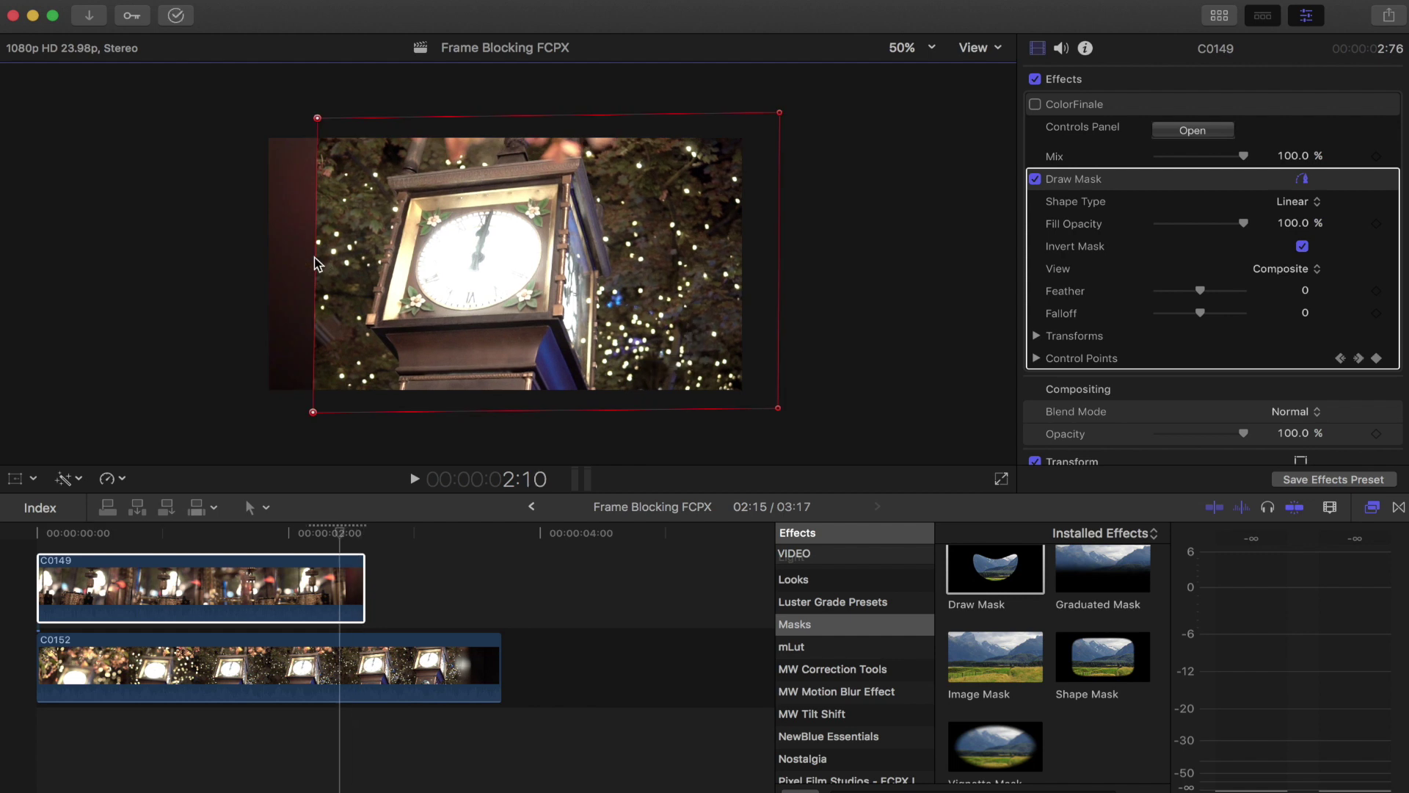
key(Left)
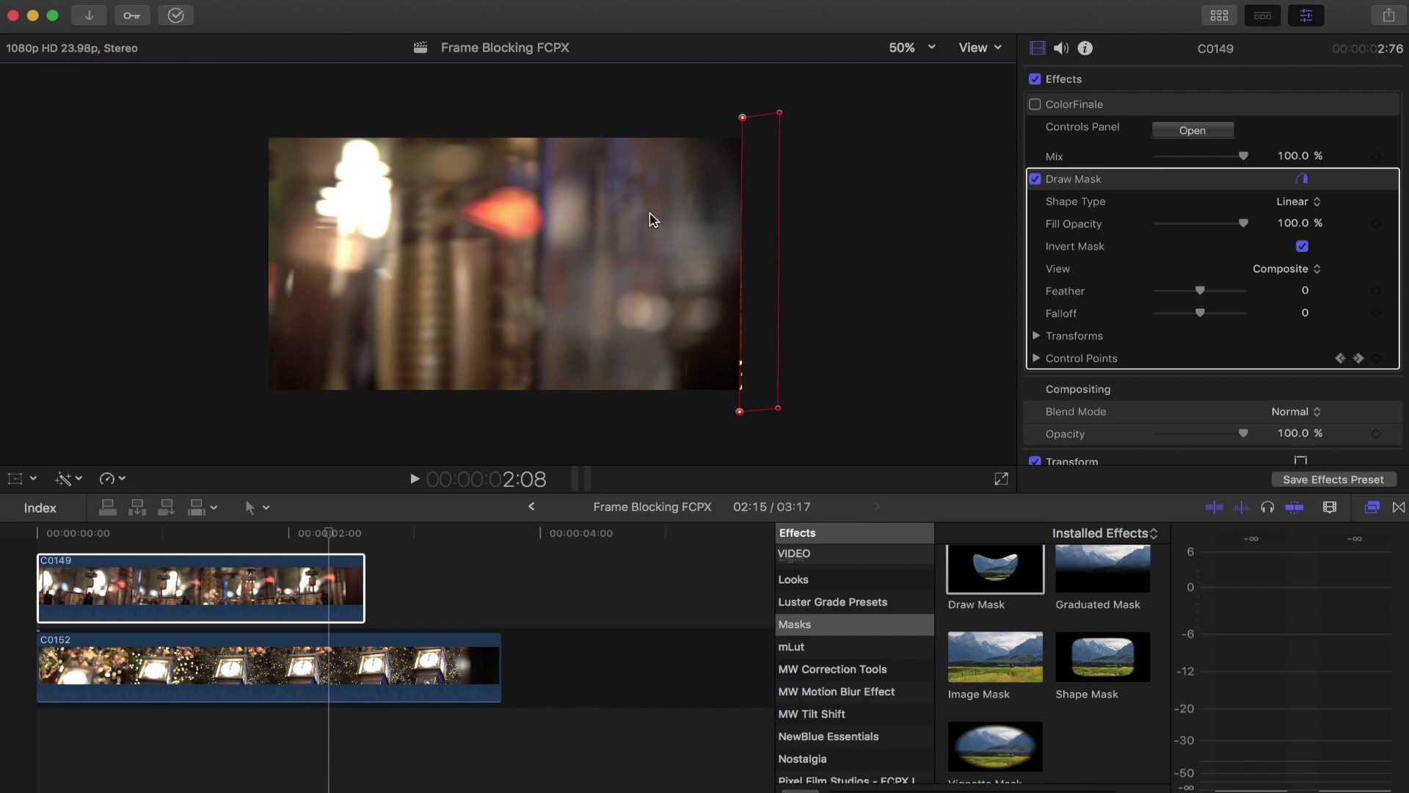
click(1291, 211)
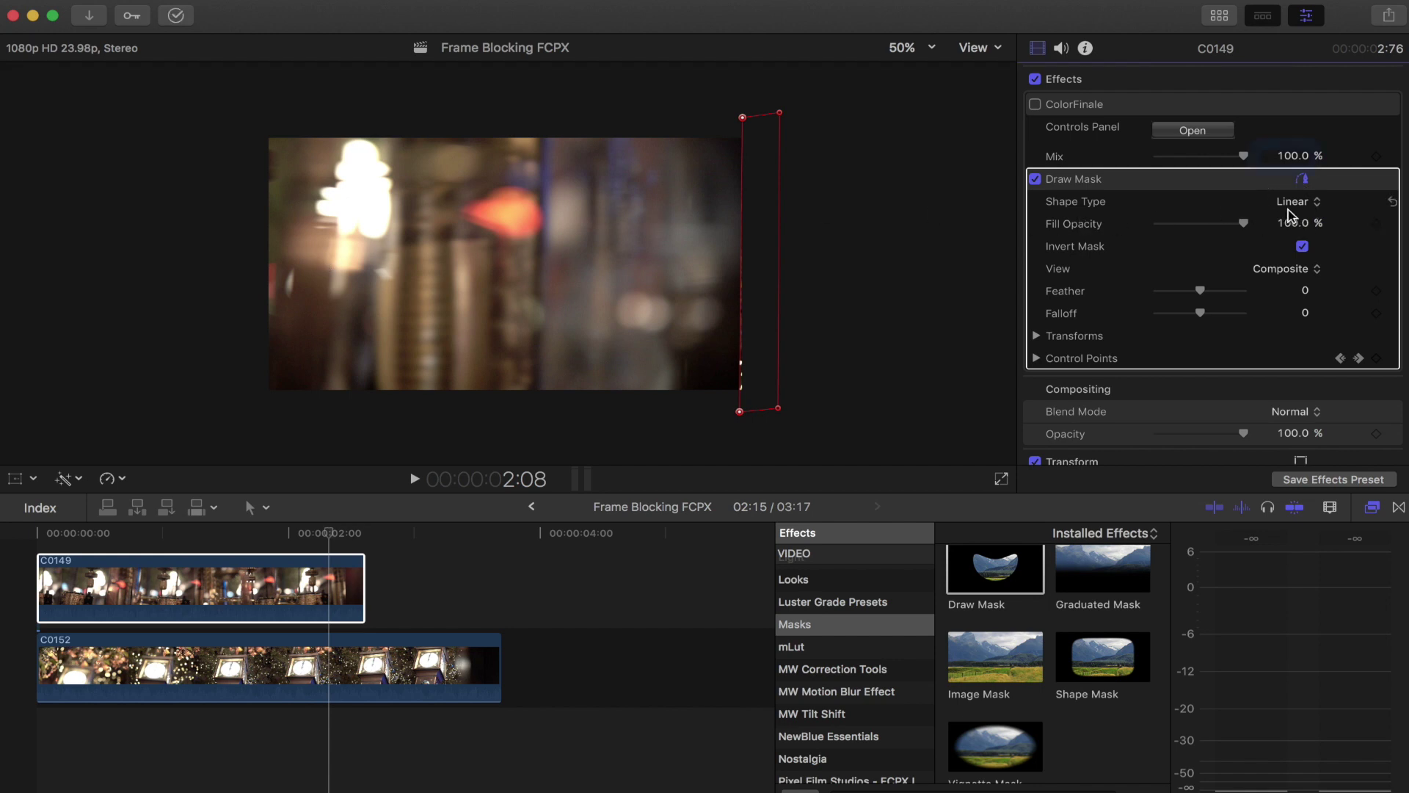
click(1290, 211)
click(1307, 218)
click(1306, 203)
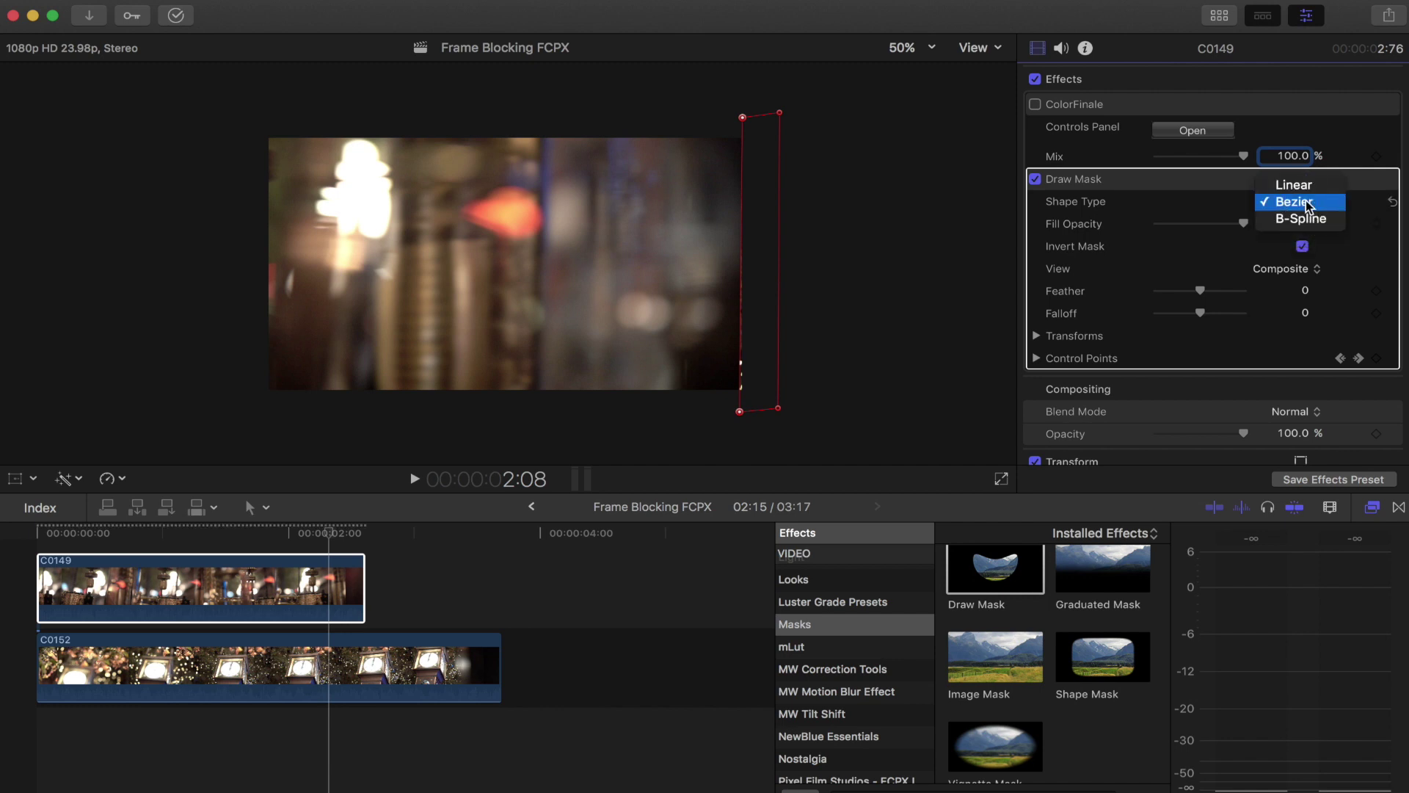
click(1307, 218)
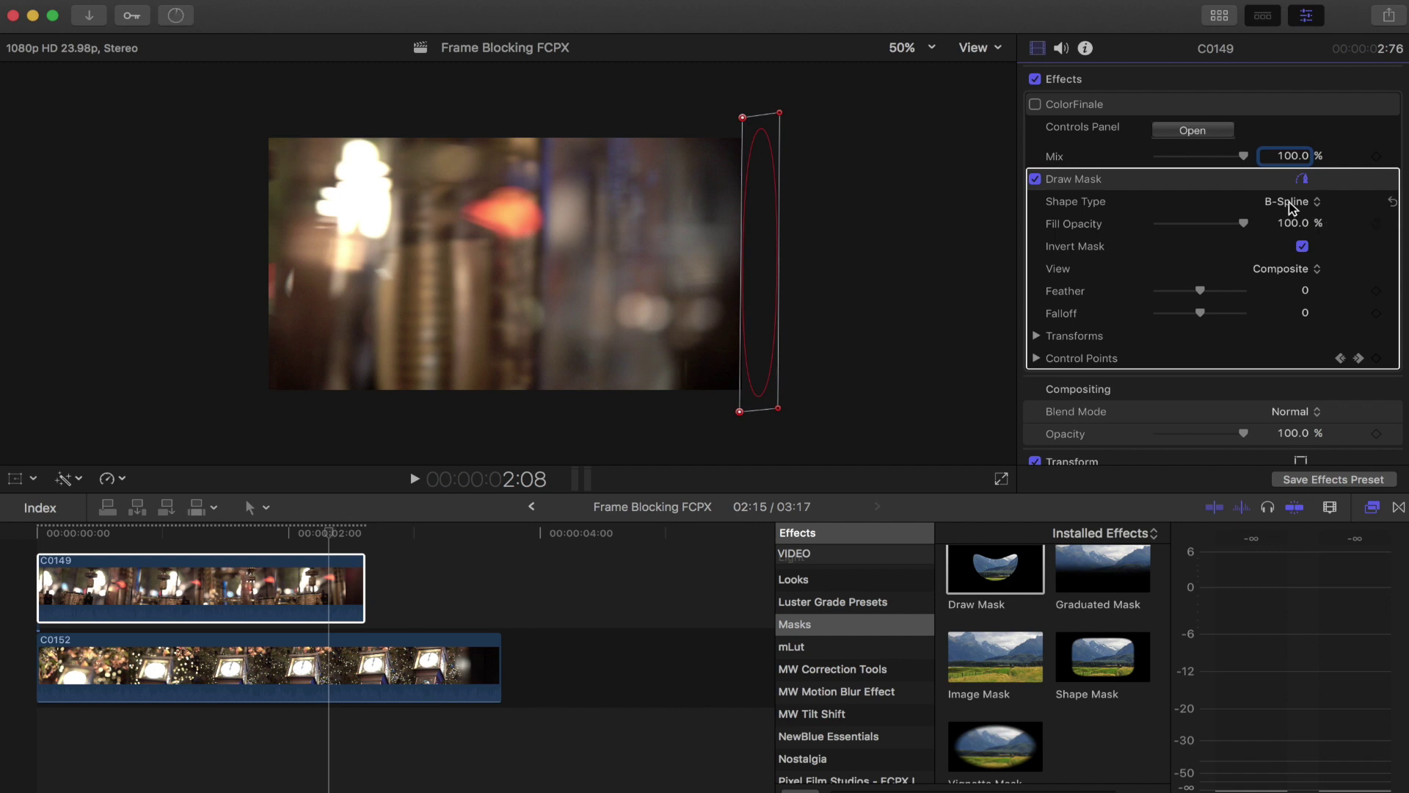
click(1292, 206)
click(1298, 172)
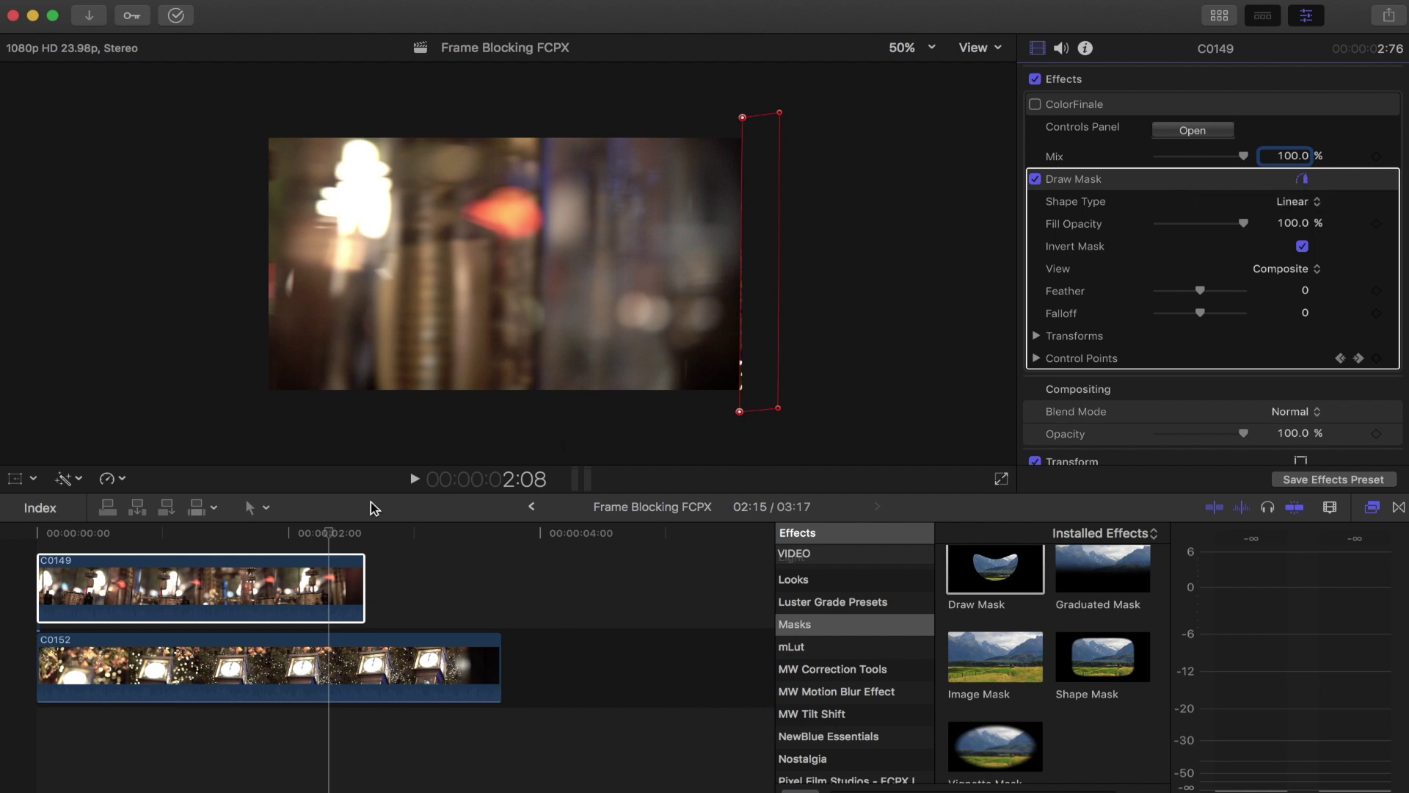
click(325, 531)
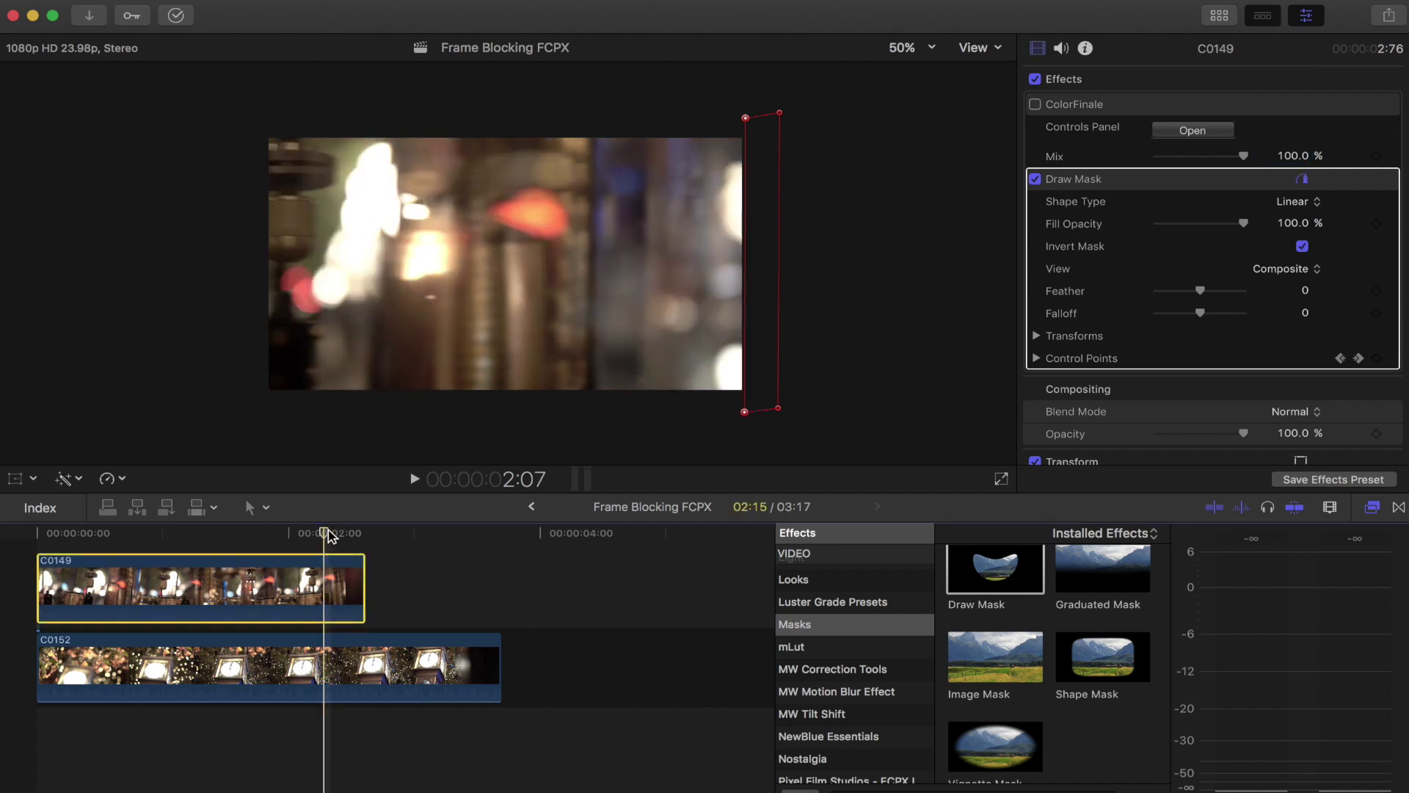
key(Right)
key(Right)
key(Right)
key(Right)
key(Right)
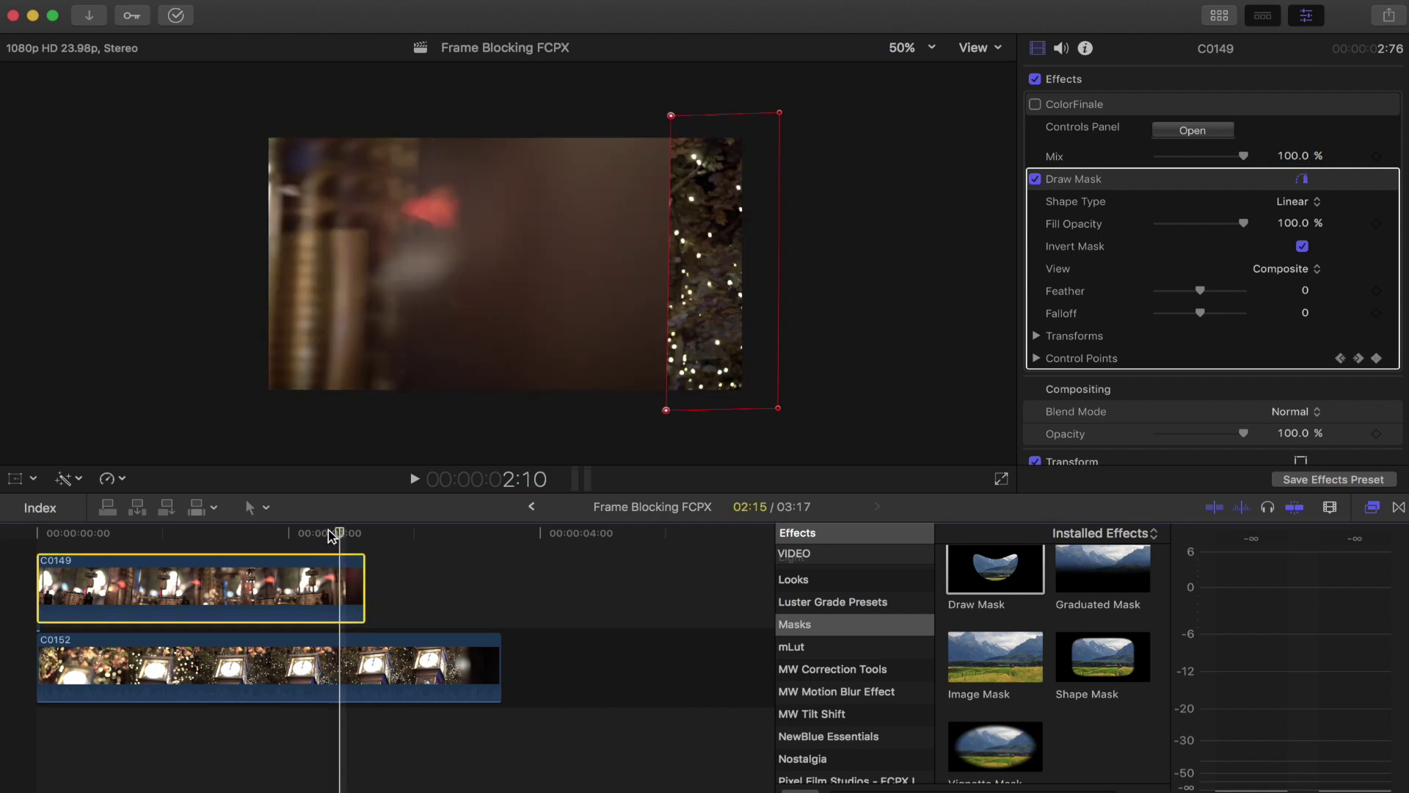
key(Right)
key(Right)
key(Right)
key(Right)
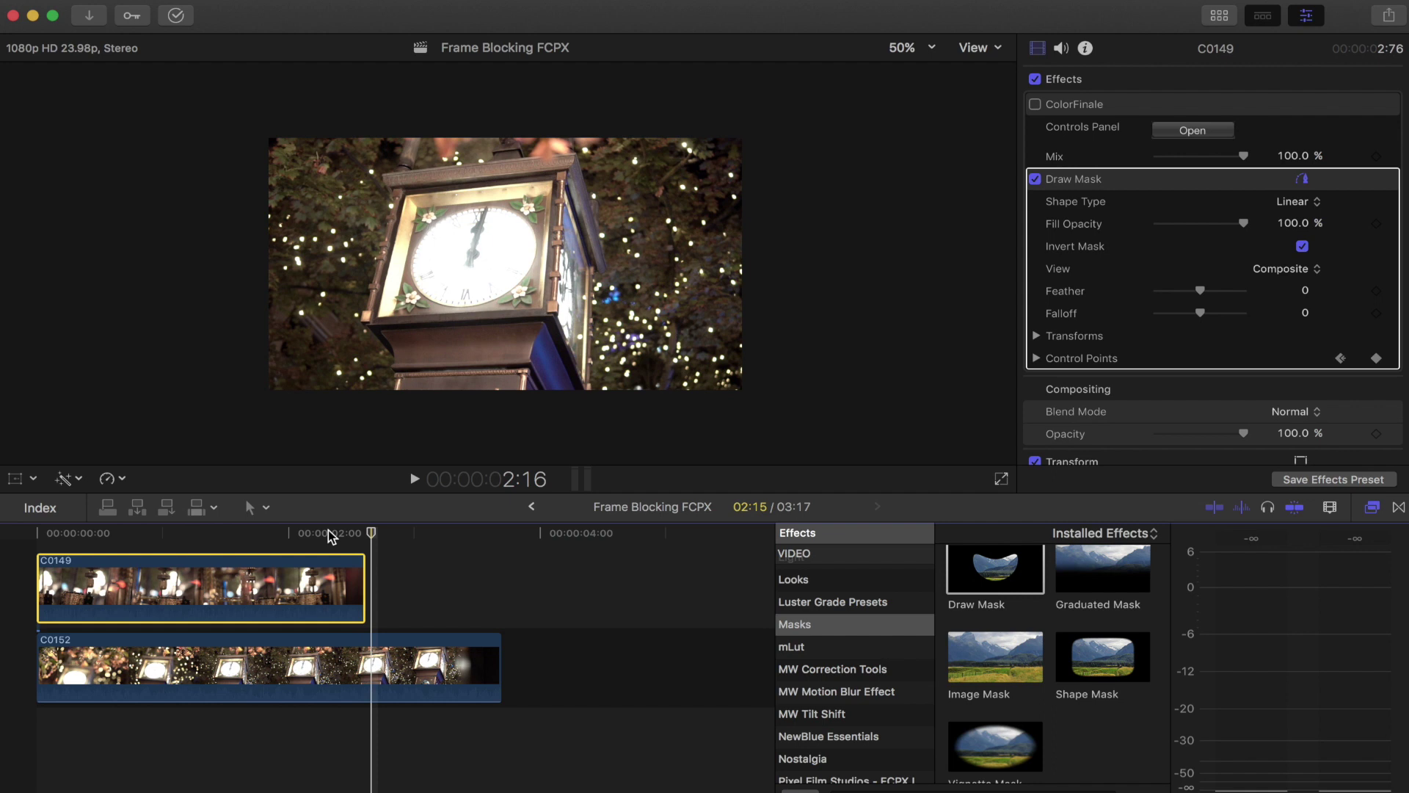
click(328, 533)
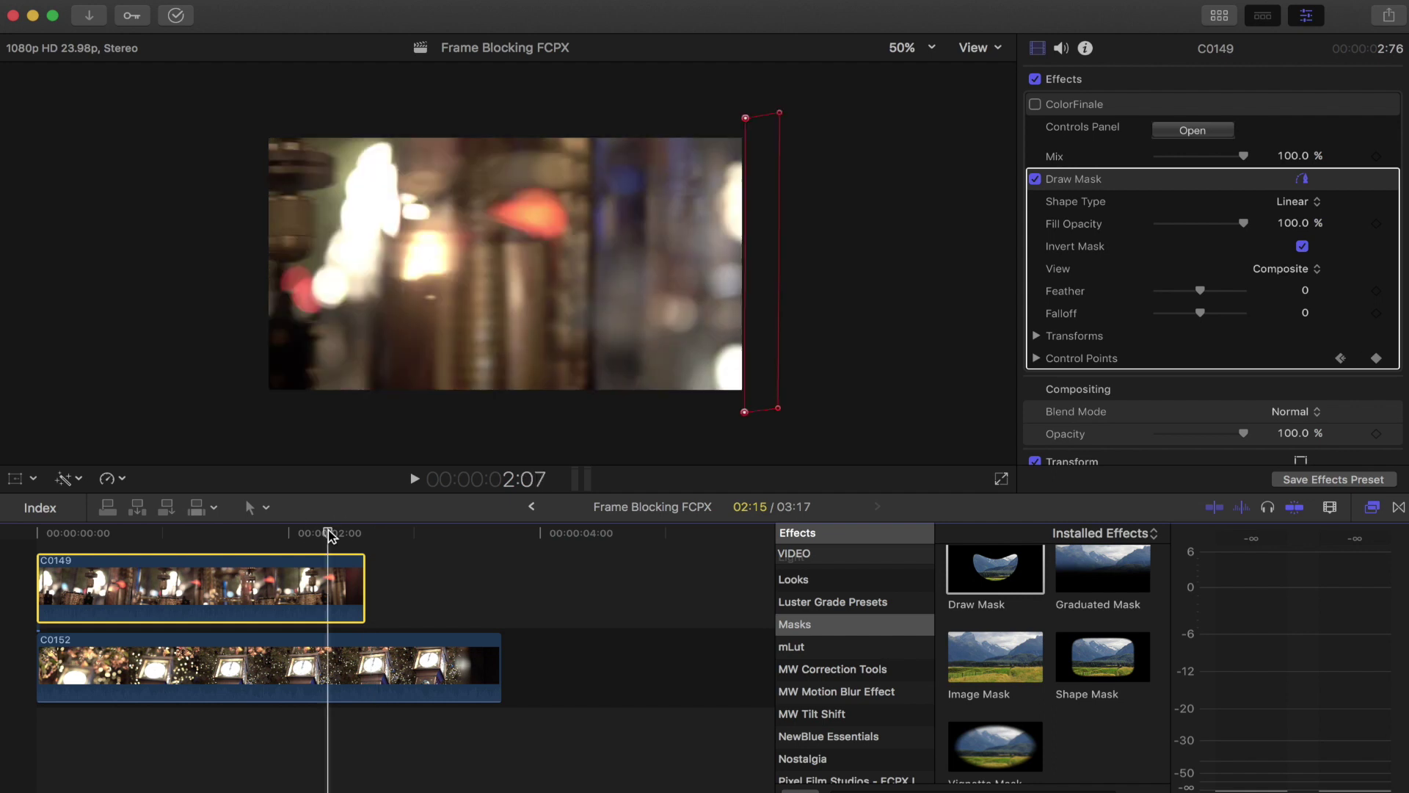
click(1113, 114)
click(201, 533)
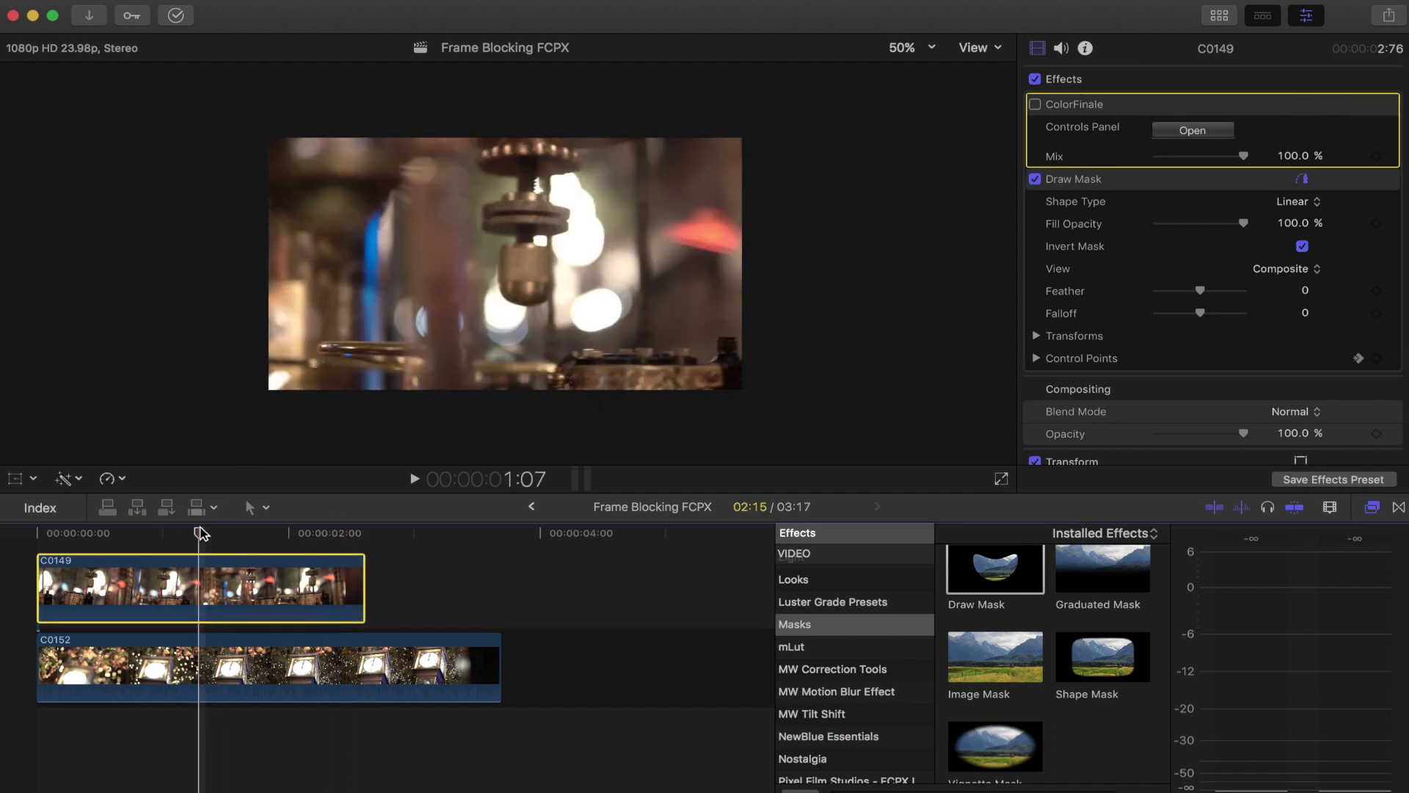
key(space)
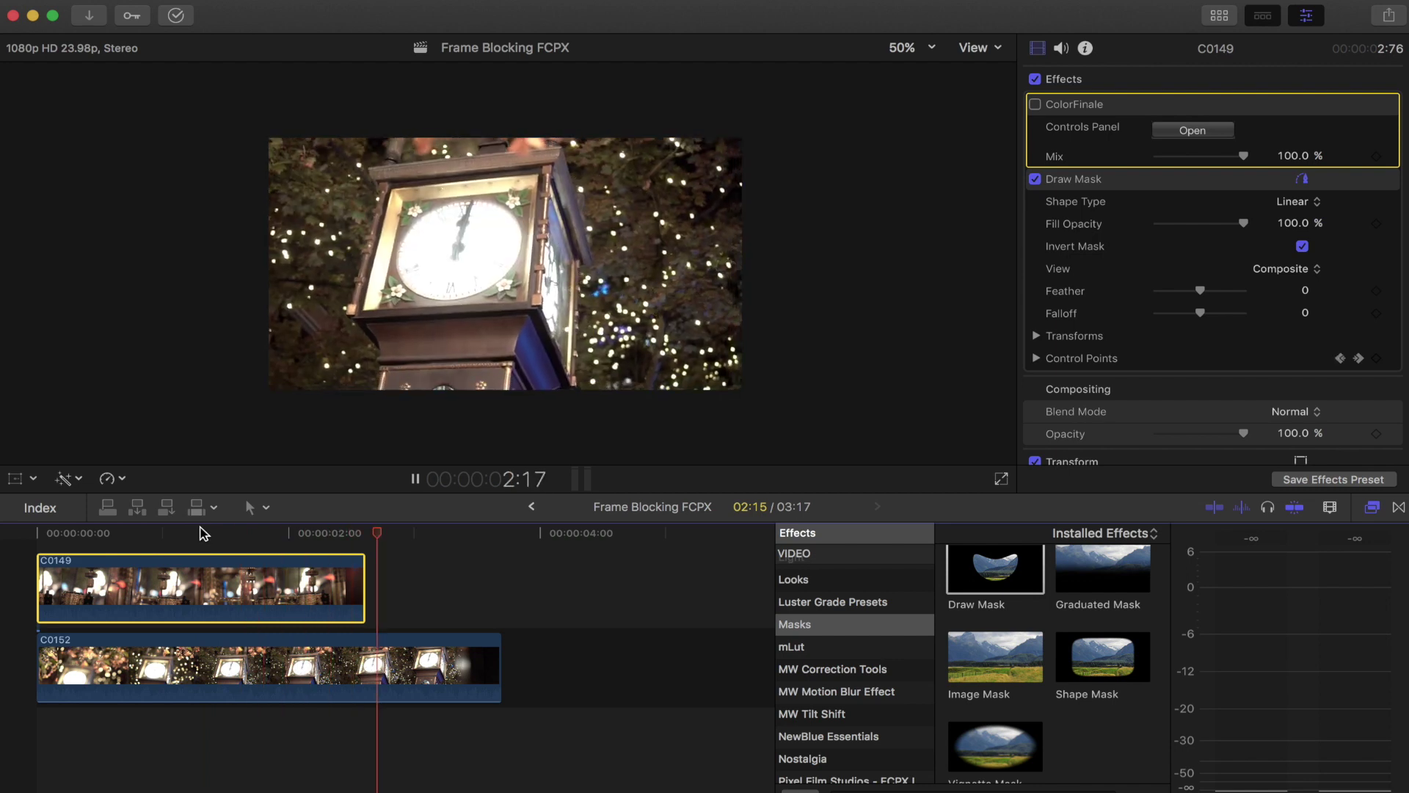
key(space)
click(424, 531)
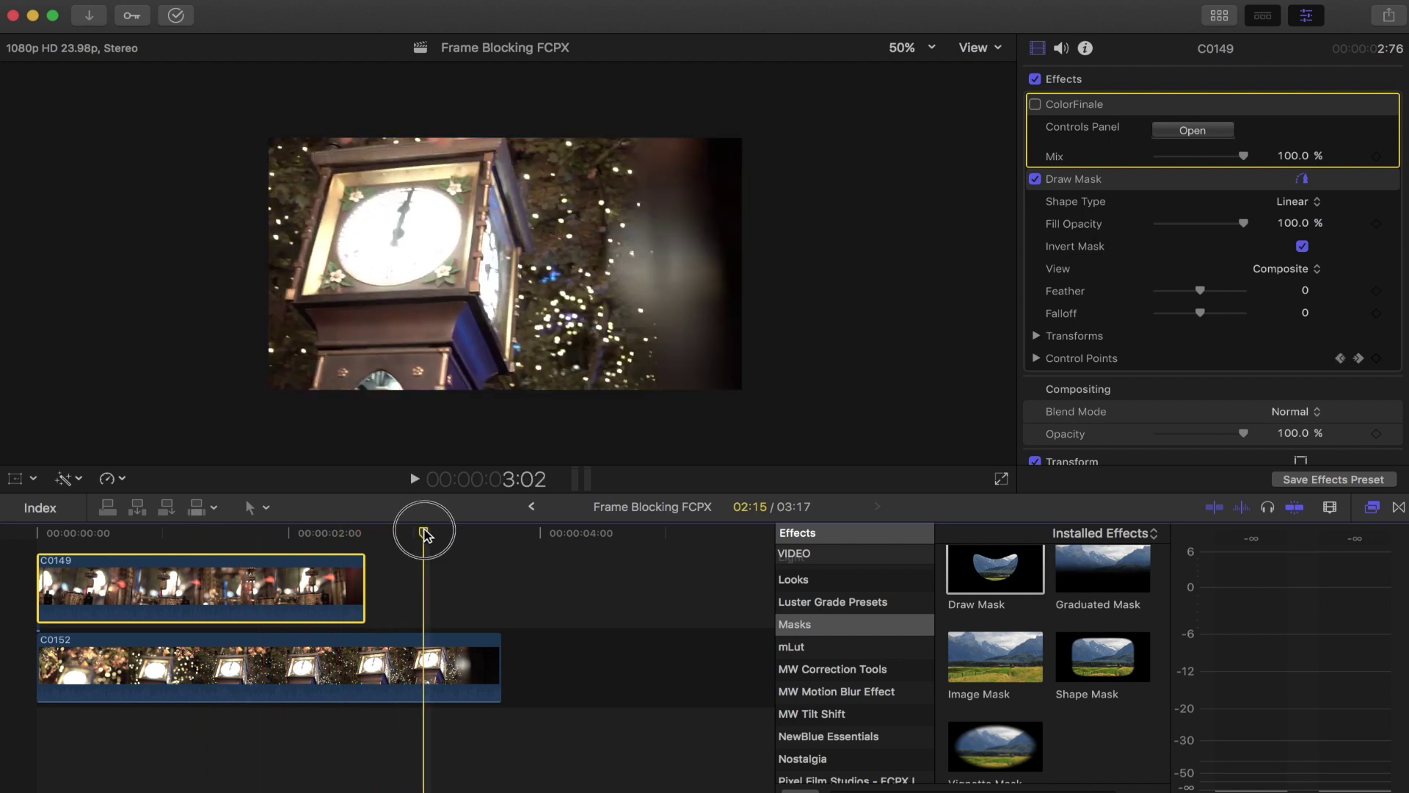
drag(426, 533, 346, 547)
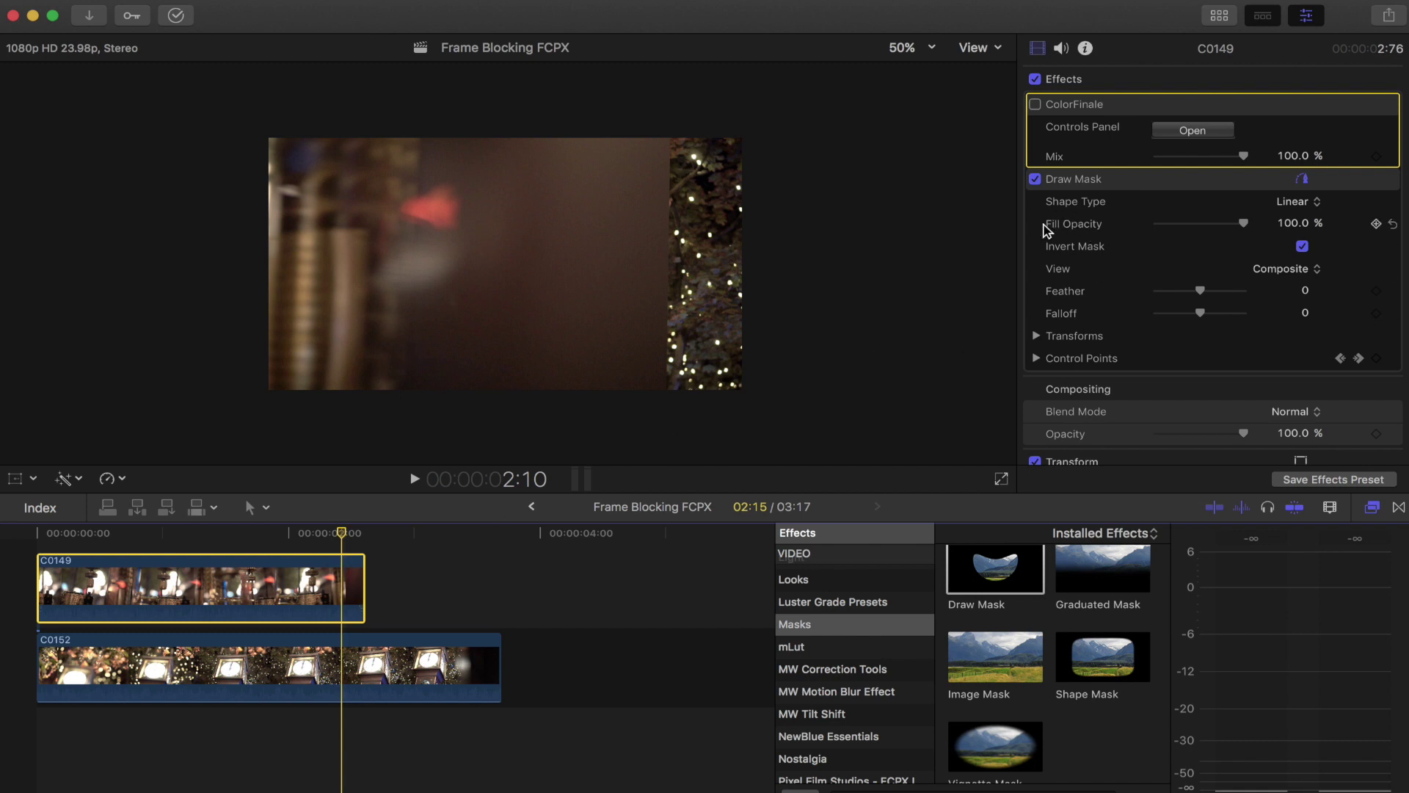
click(1091, 188)
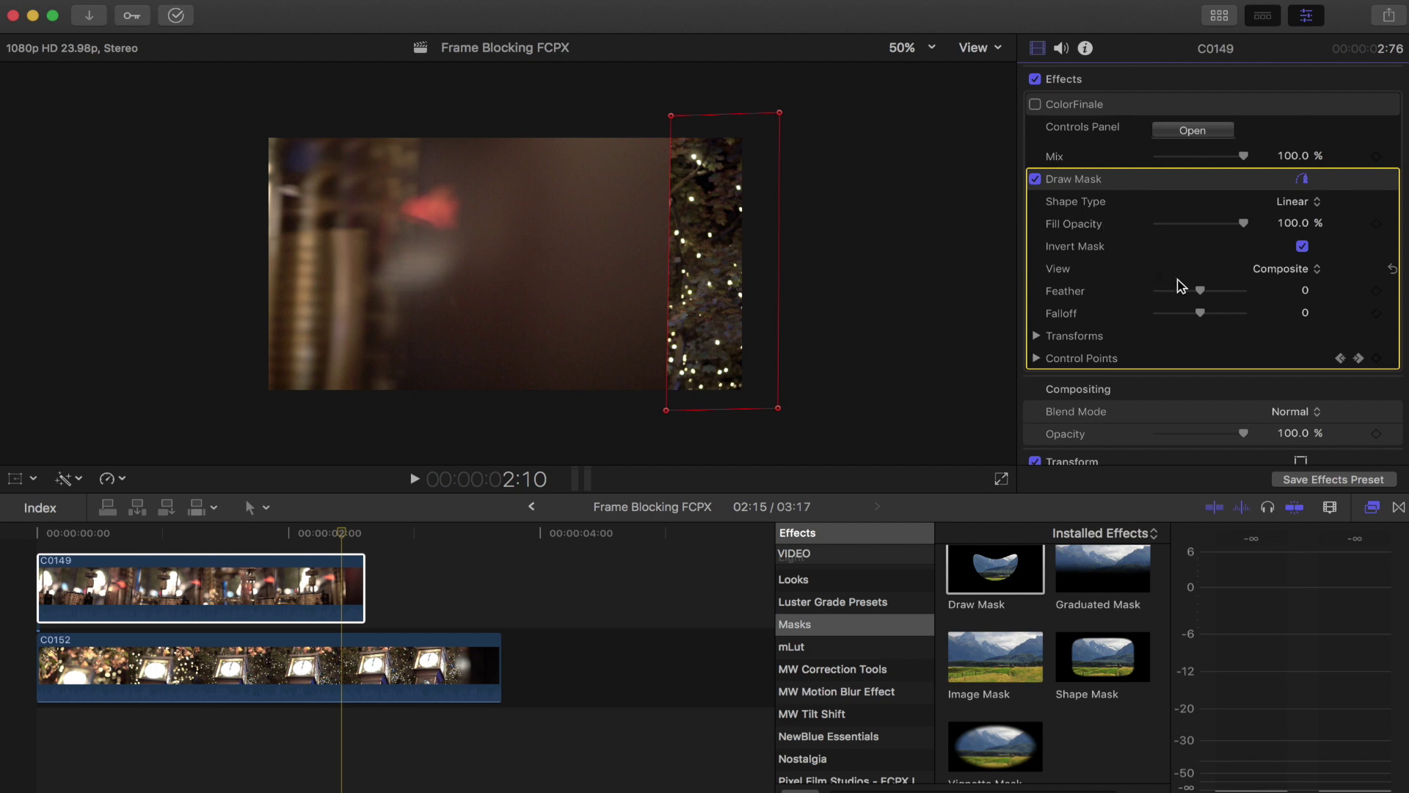
Step: Set the Draw Mask Feather to 200 and its Falloff to 100
drag(1200, 290, 1275, 293)
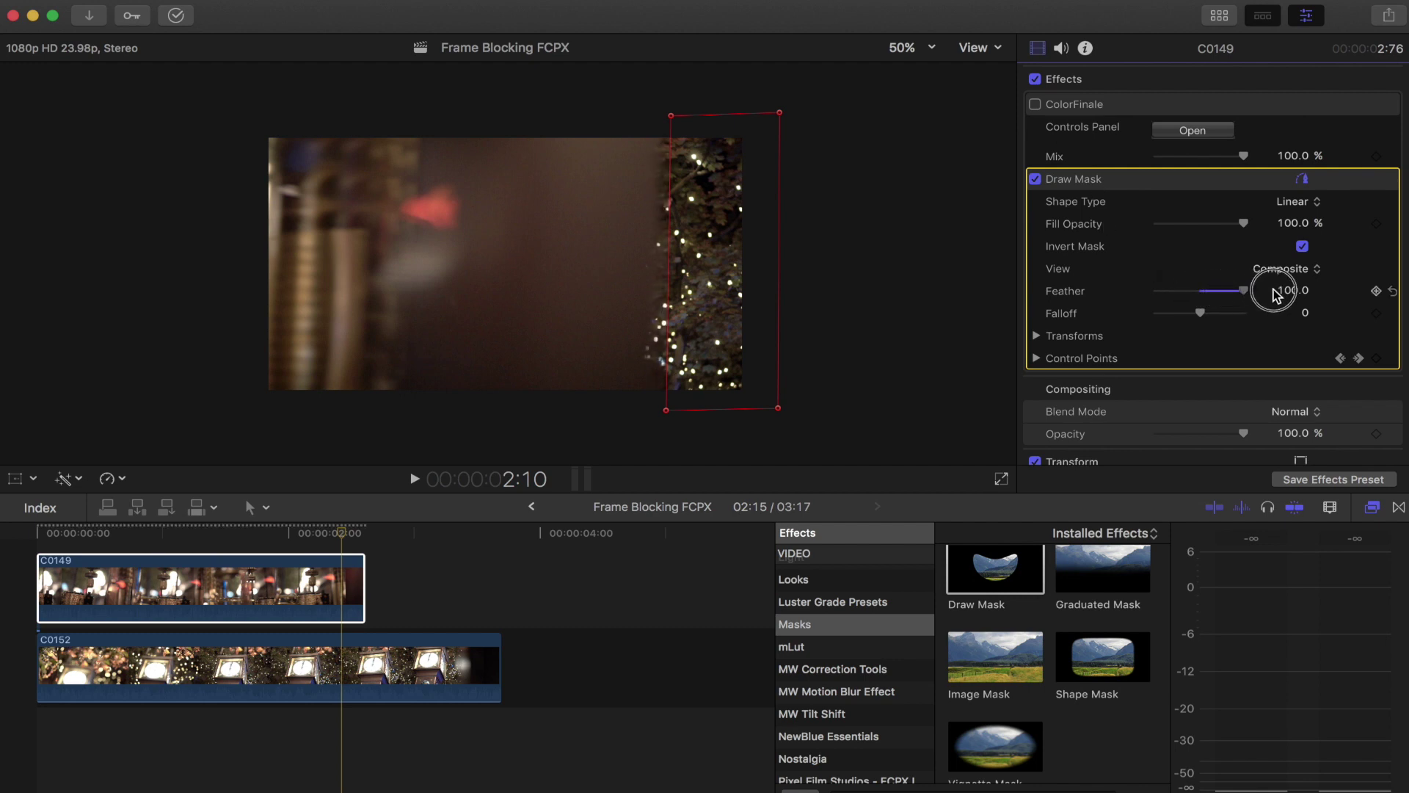
click(1294, 292)
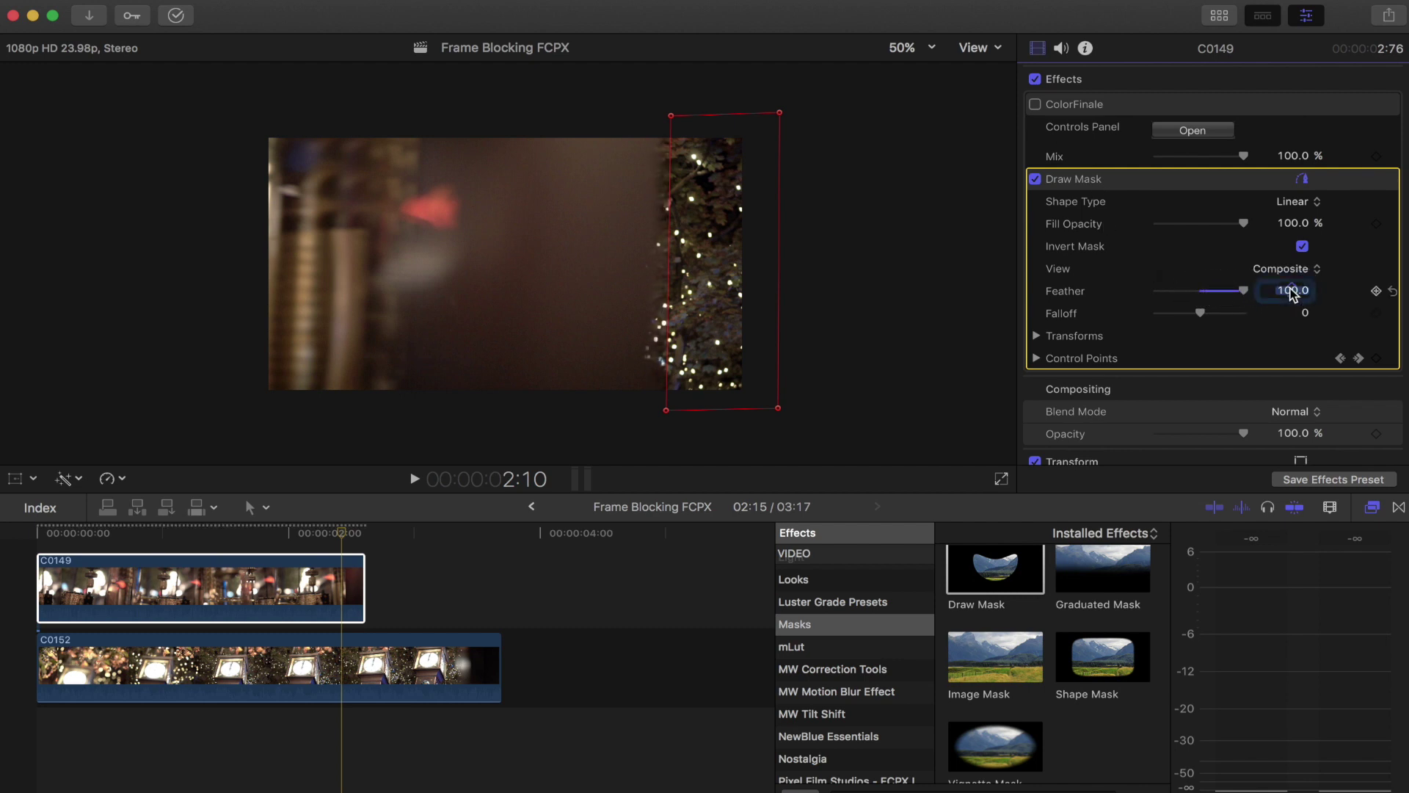
text(200)
key(Return)
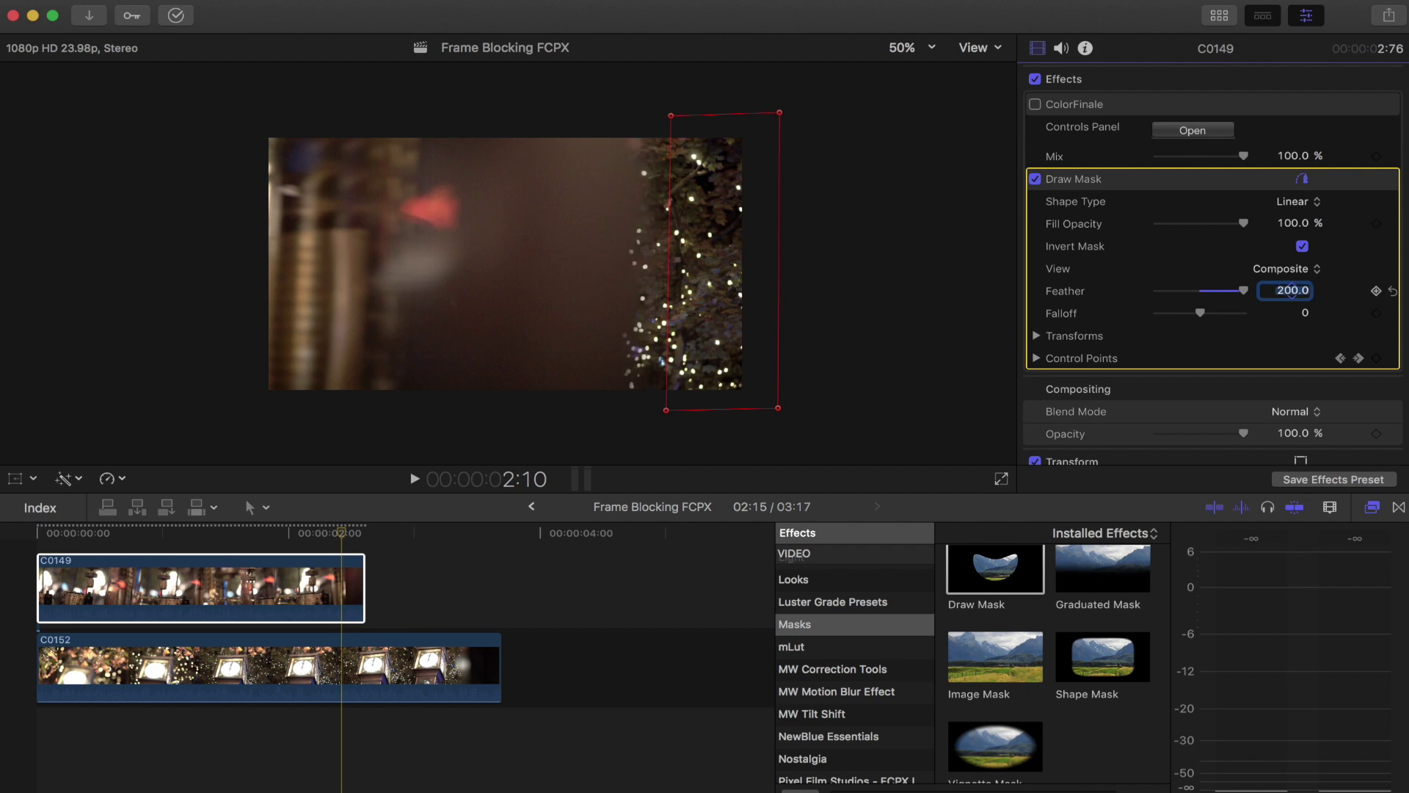
click(1200, 313)
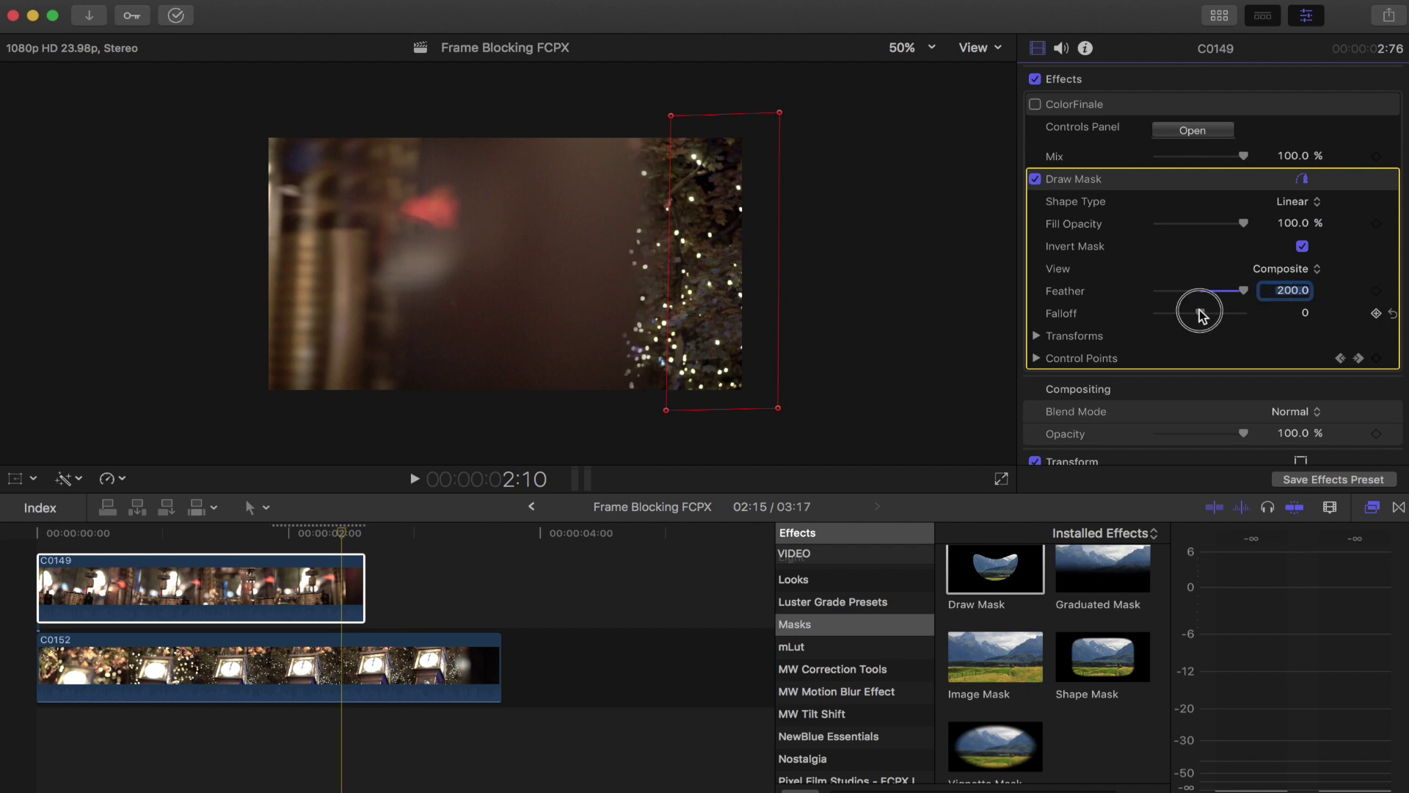
drag(1200, 313, 1326, 316)
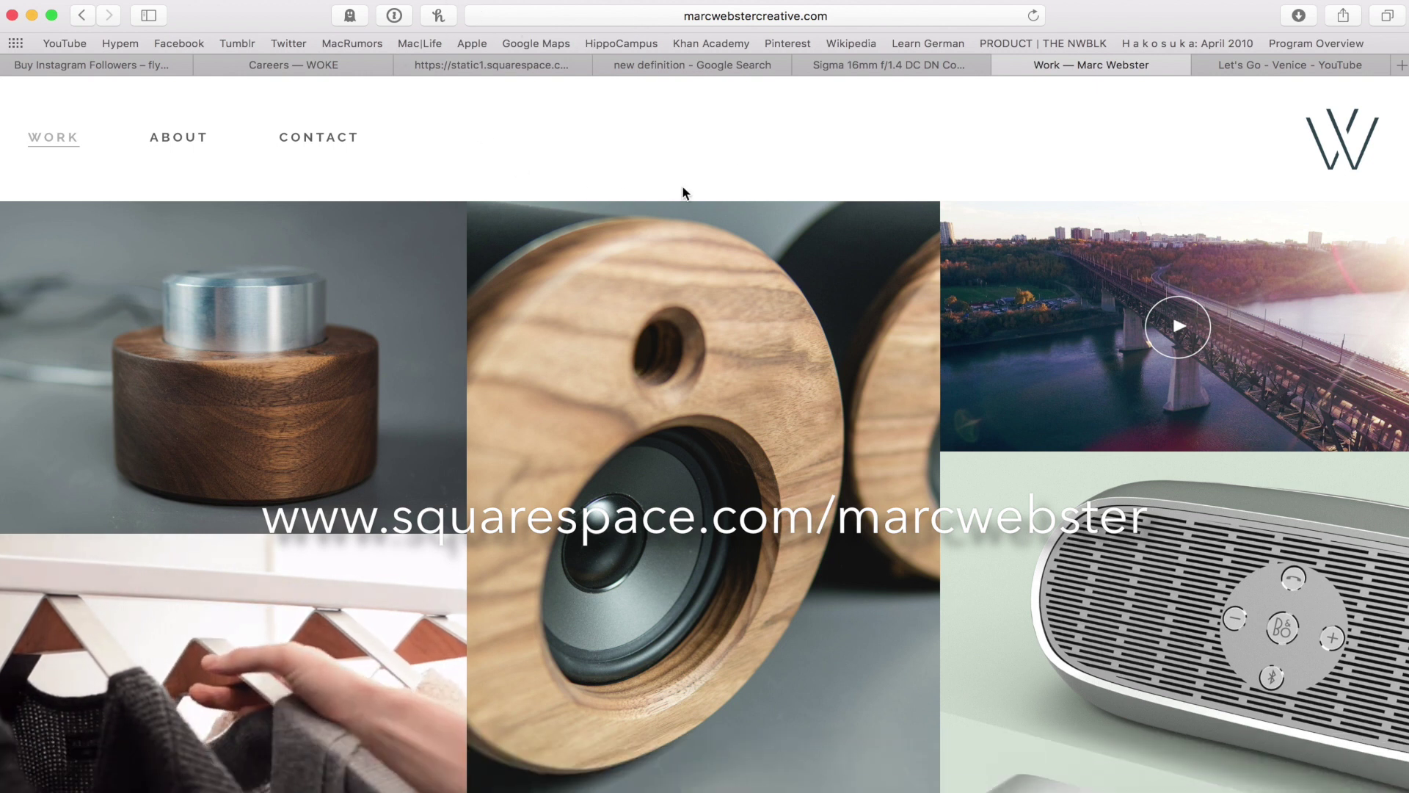
Step: Scroll down and back up the portfolio grid, then open a new Safari tab
scroll(745, 165, down, 3)
scroll(746, 167, down, 3)
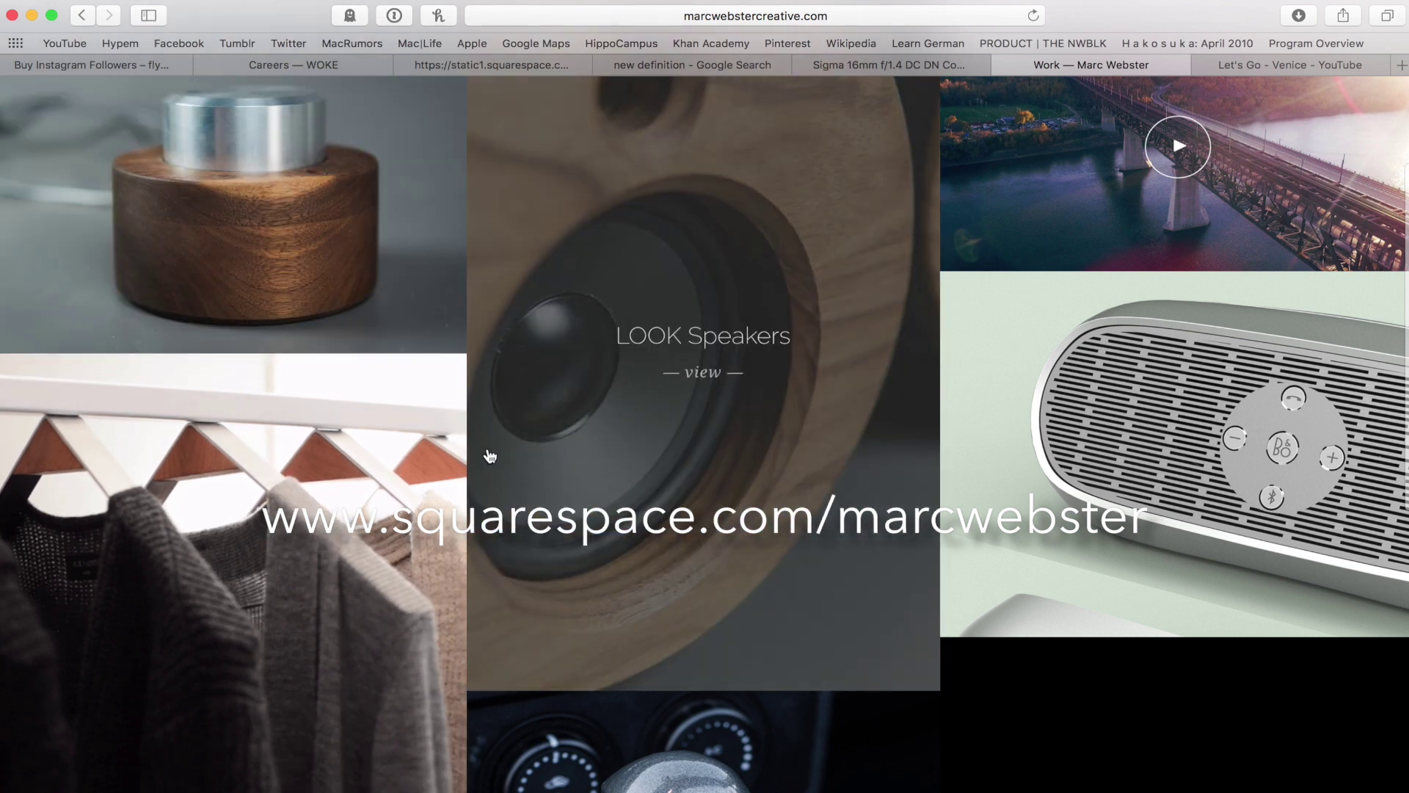
scroll(723, 426, up, 6)
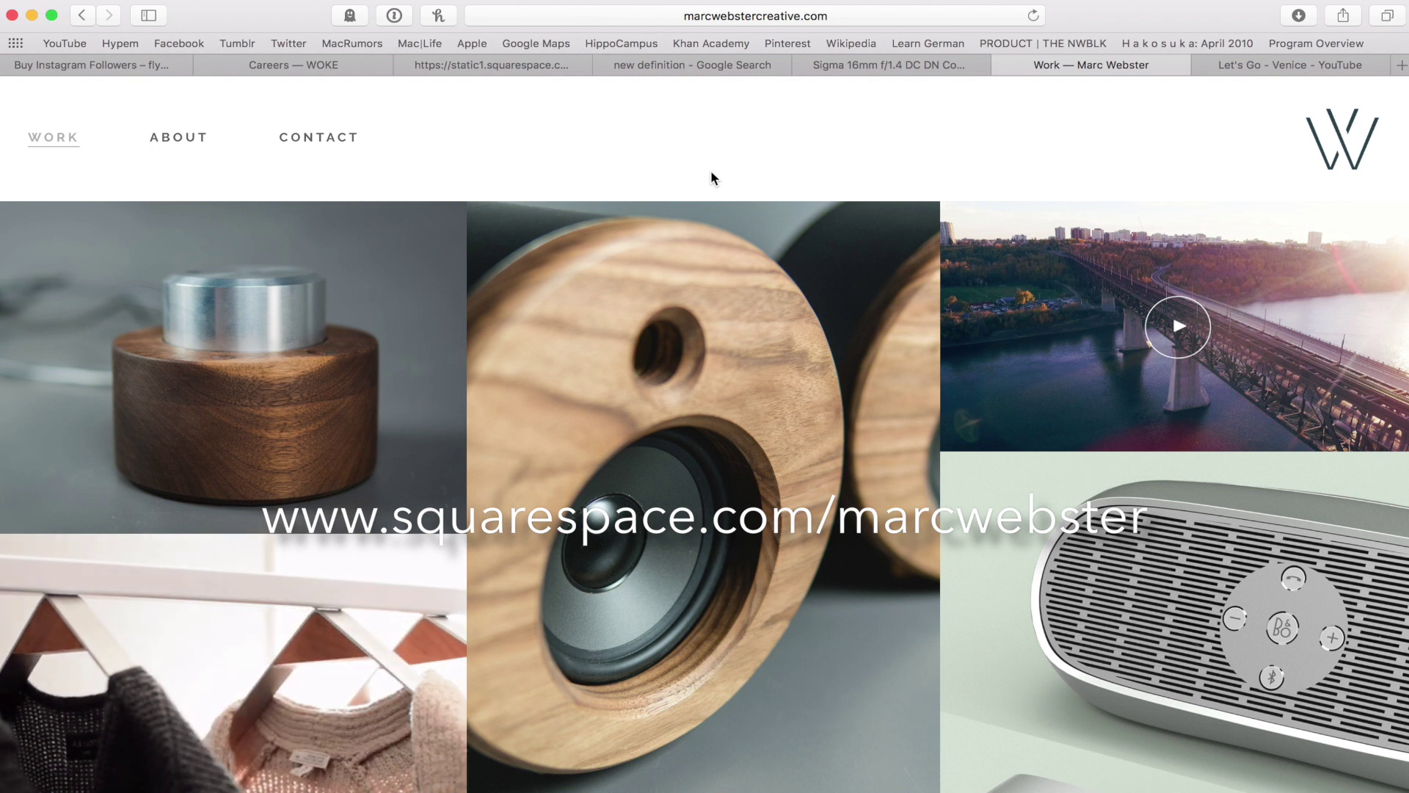
key(super+t)
Step: Load squarespace.com with the creator's referral path in the new tab
text(sq)
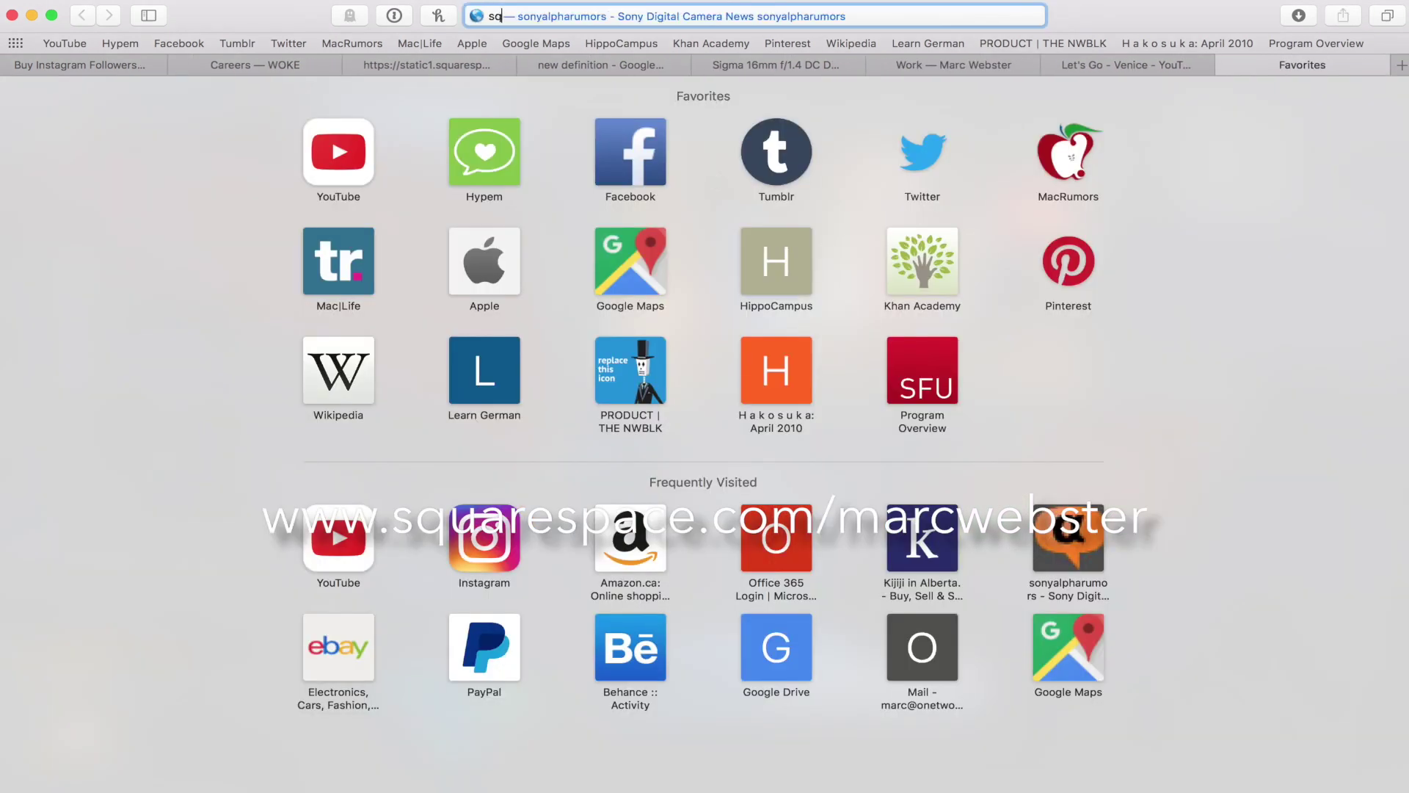
text(uarespa)
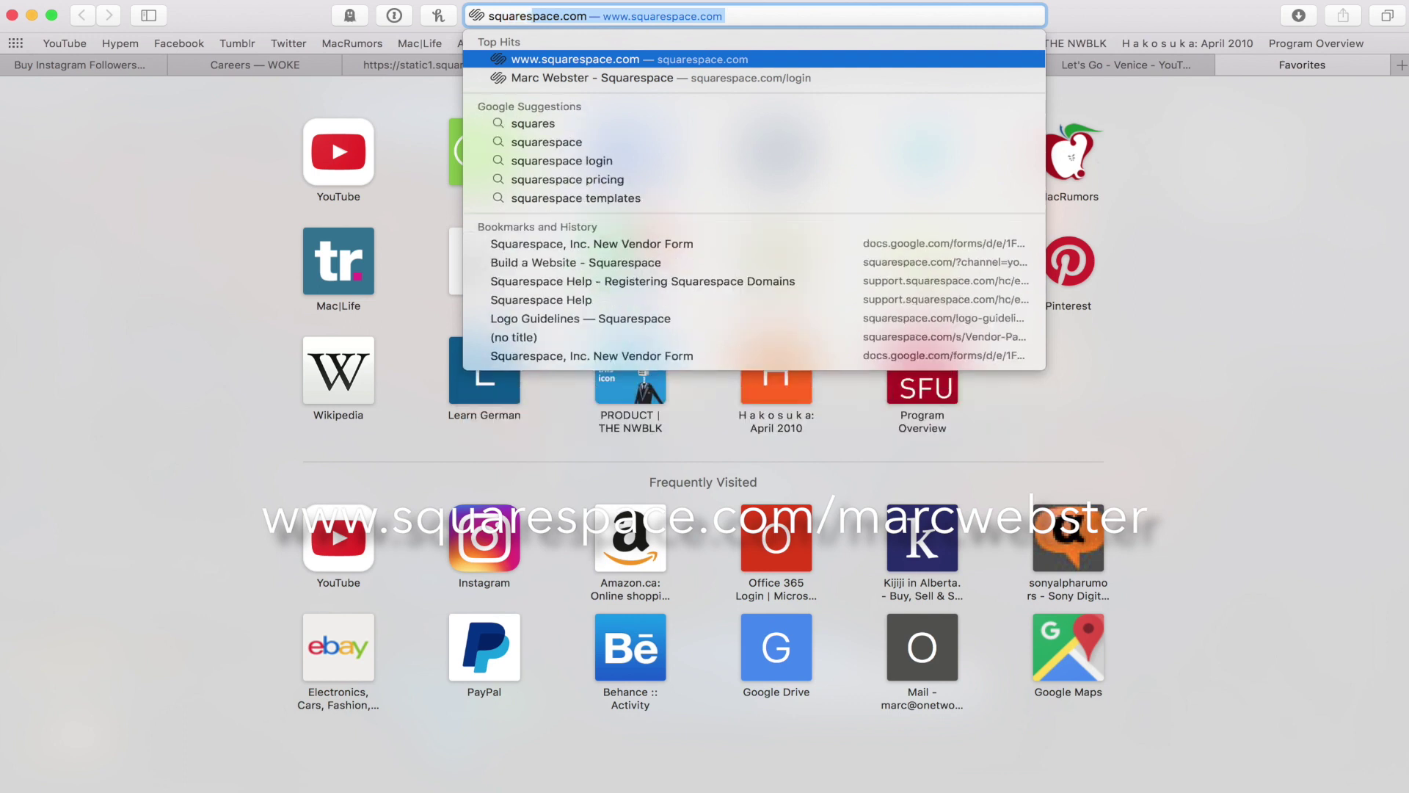
text(ce)
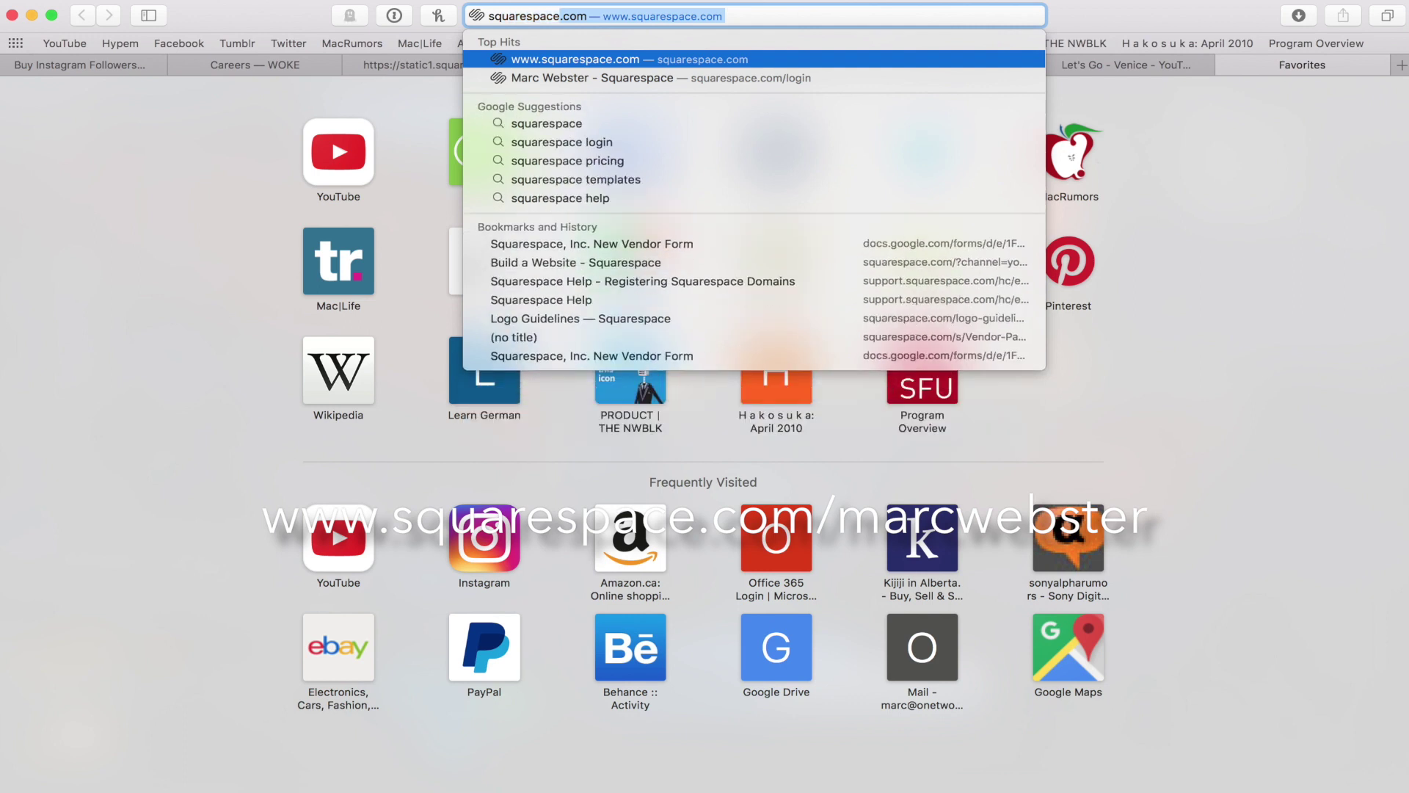
text(.com/)
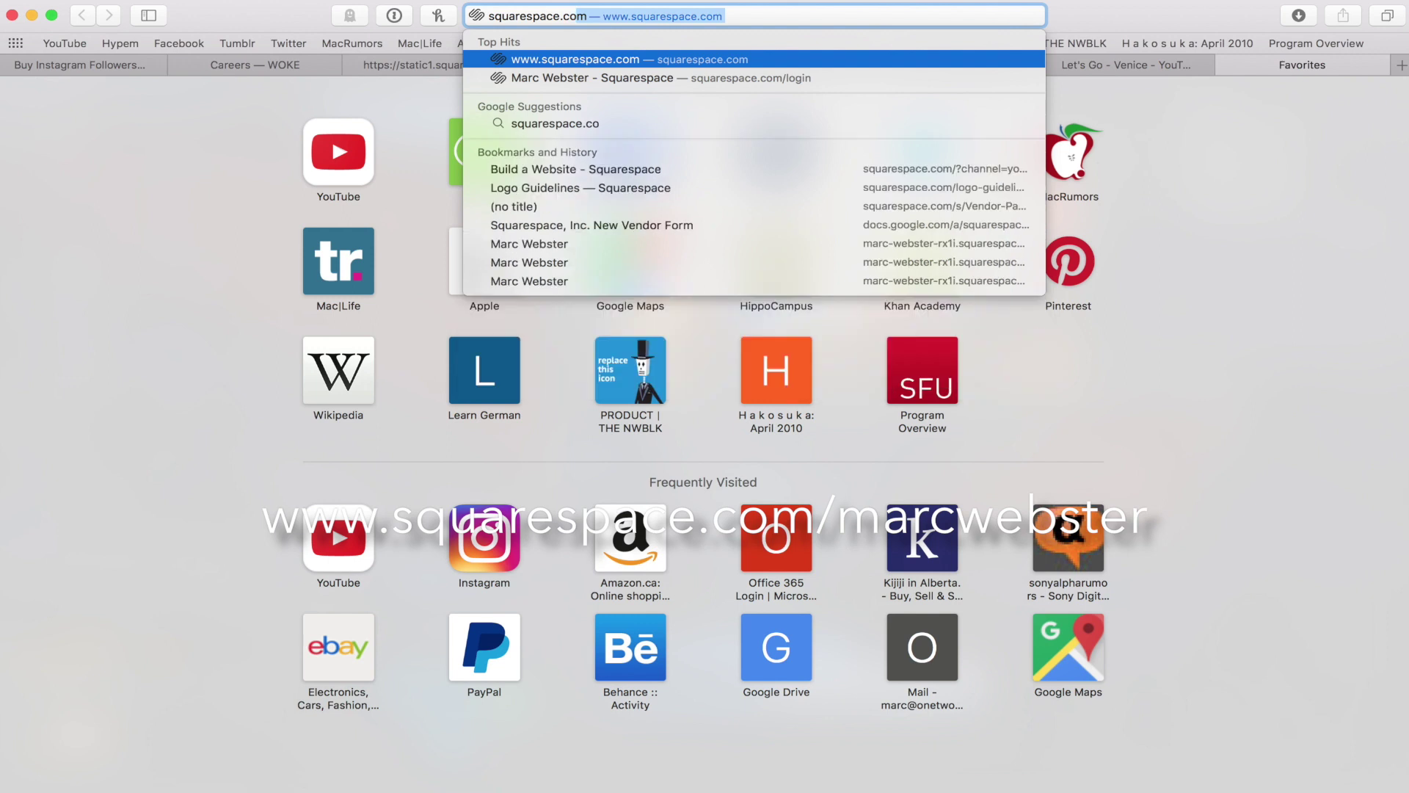
text(marcweb)
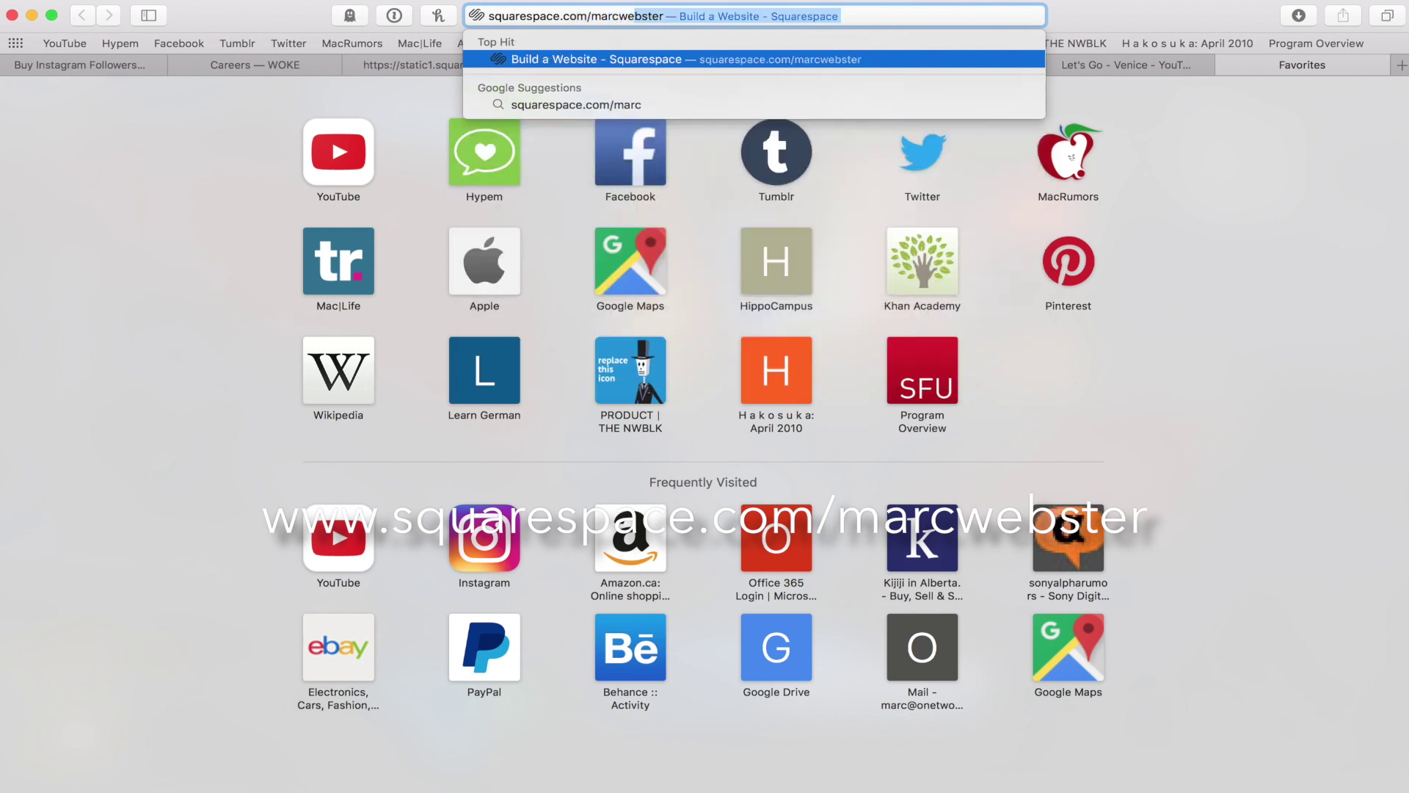
text(ster)
key(Return)
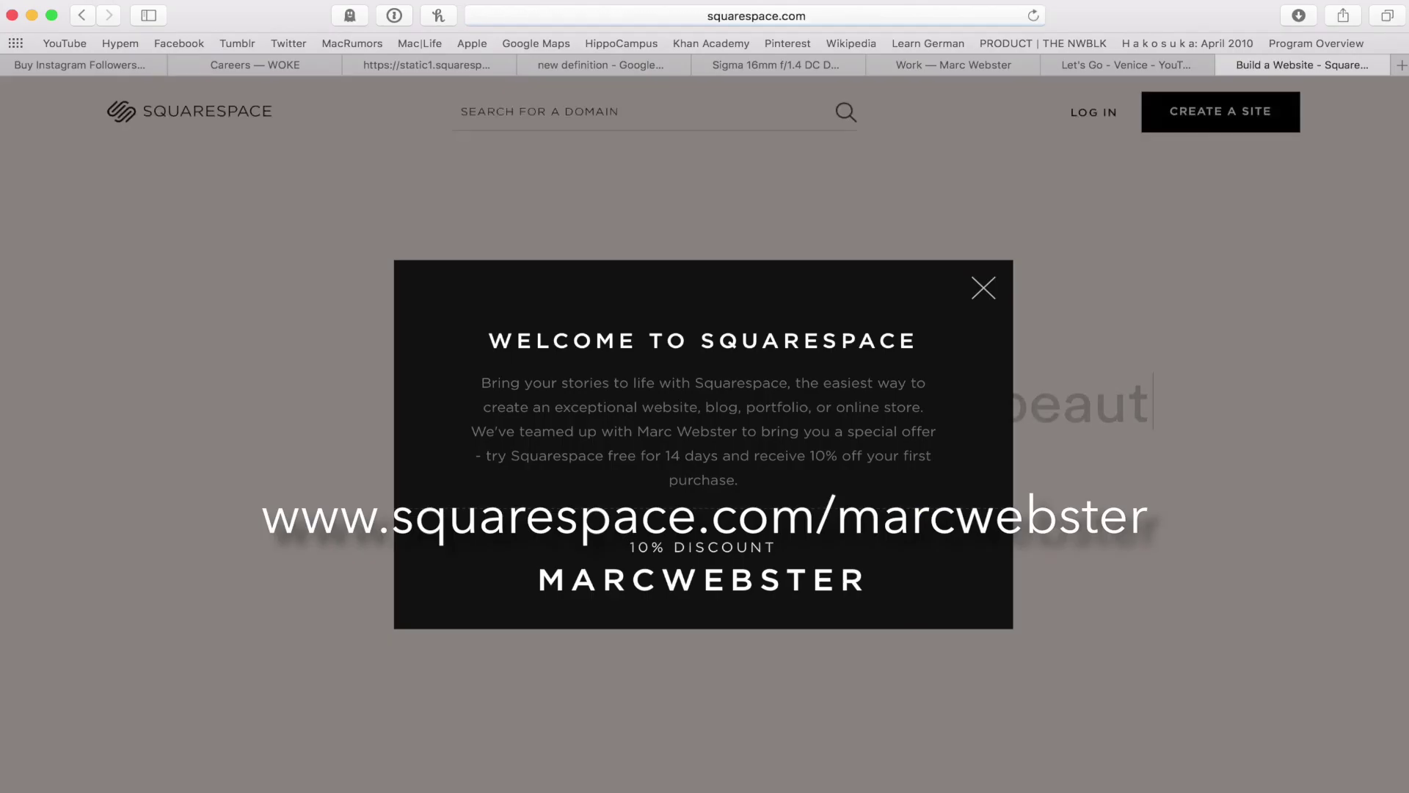